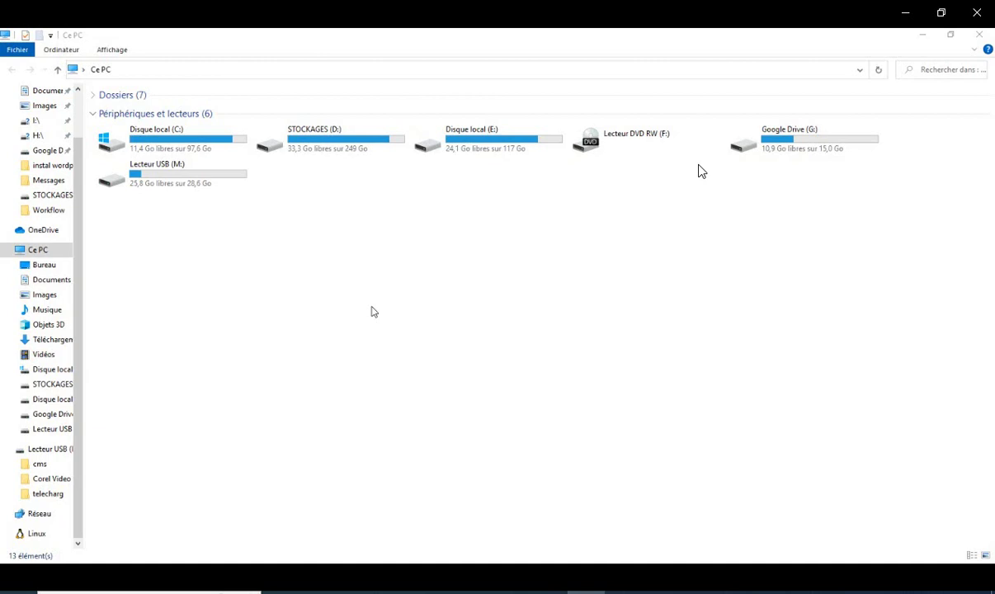
# Step: Advance through the wampserver3.3.0_x64 setup pages until the installer asks about the Edge browser
pyautogui.moveTo(758, 226)
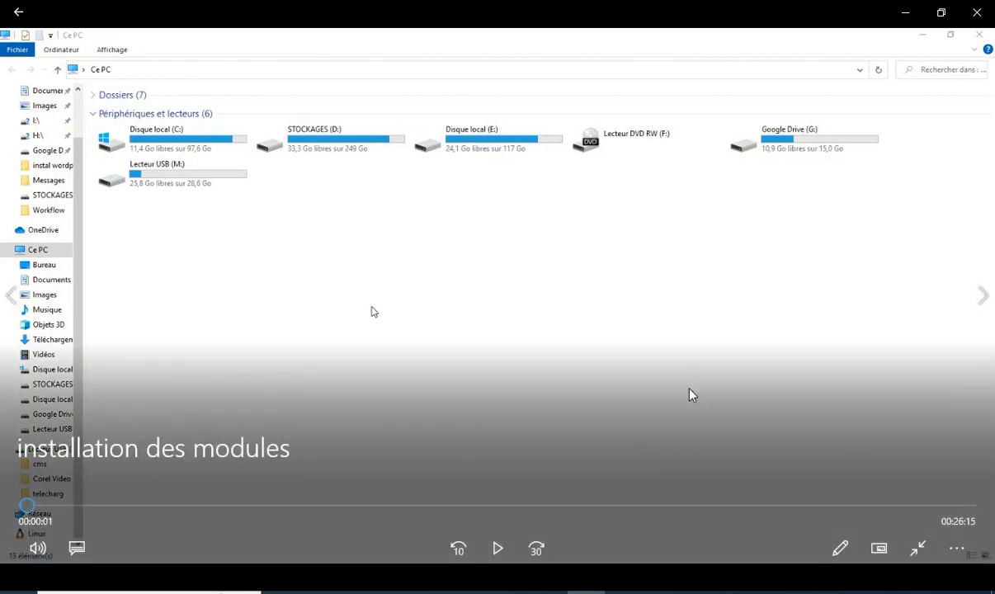
pyautogui.click(499, 549)
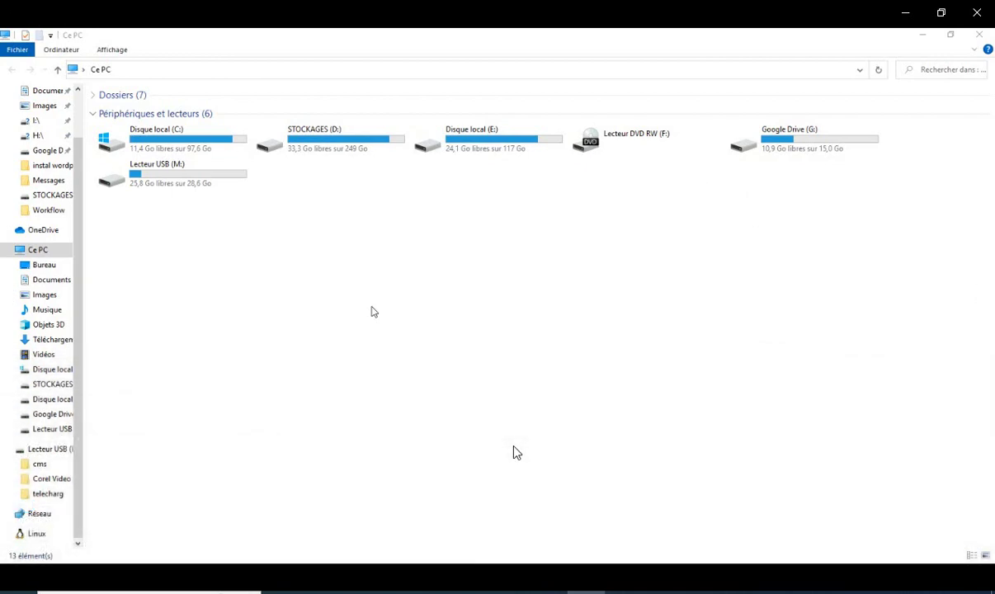
pyautogui.moveTo(549, 449)
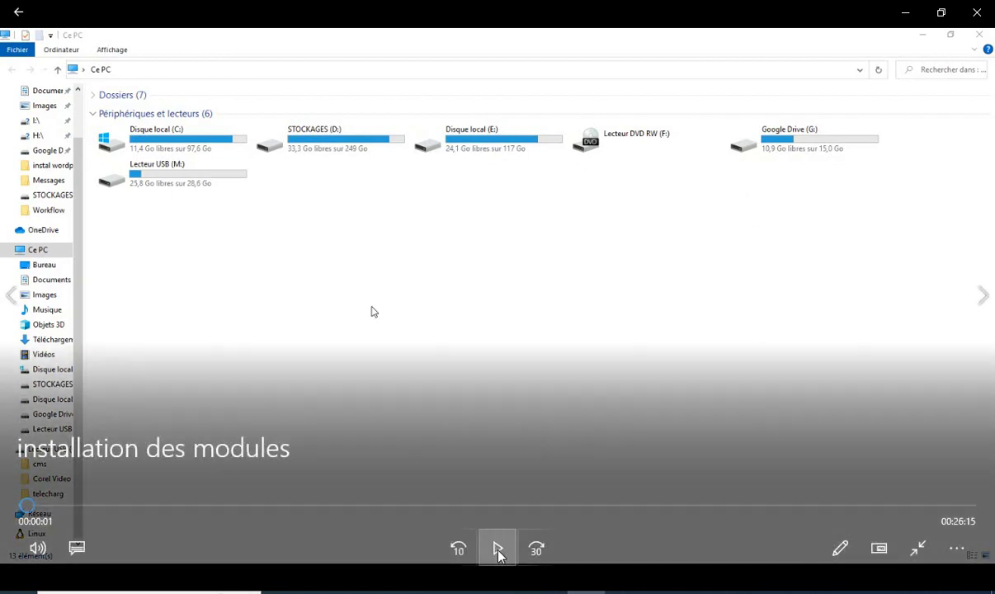
pyautogui.click(499, 551)
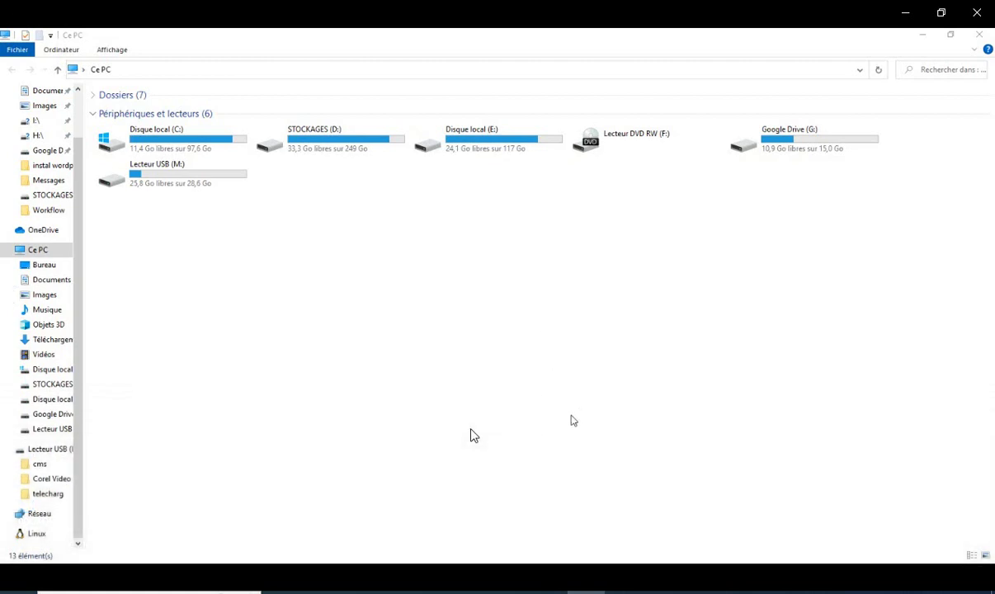
pyautogui.click(475, 435)
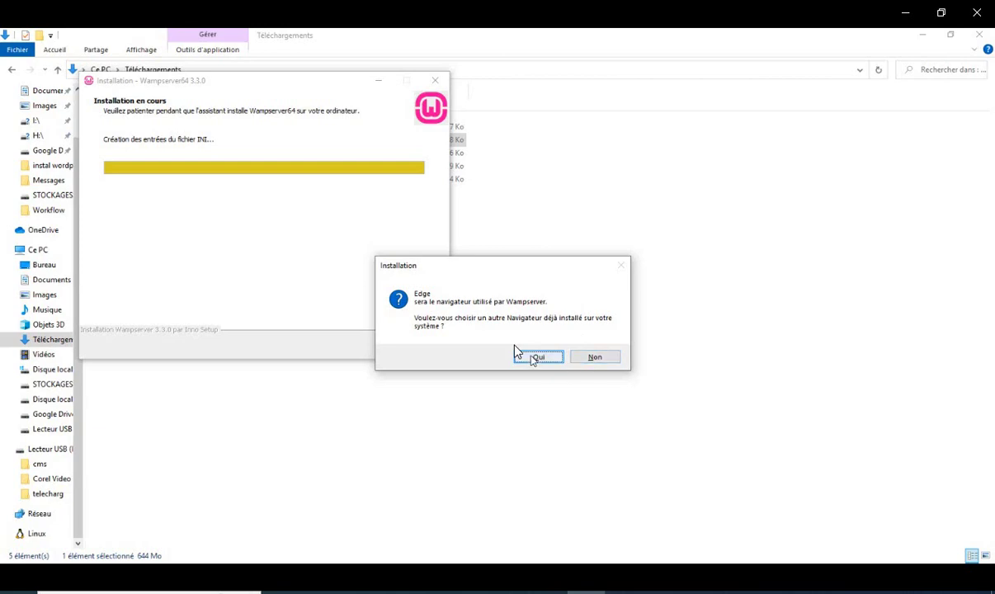
# Step: Choose chrome from C:\Programmes\Google\Chrome\Application as Wampserver's browser instead of Edge
pyautogui.click(538, 357)
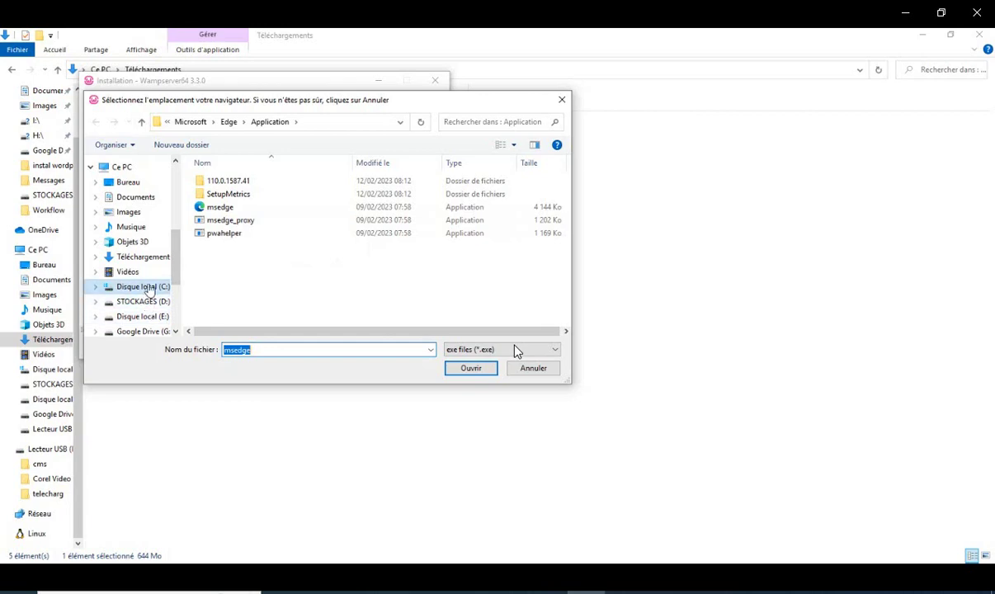
pyautogui.click(144, 287)
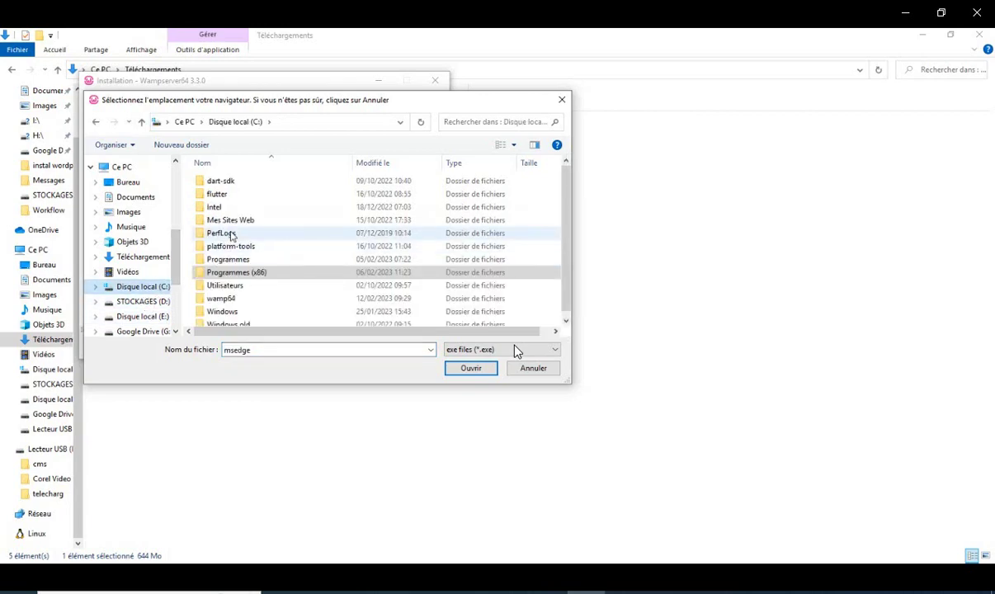
pyautogui.doubleClick(233, 260)
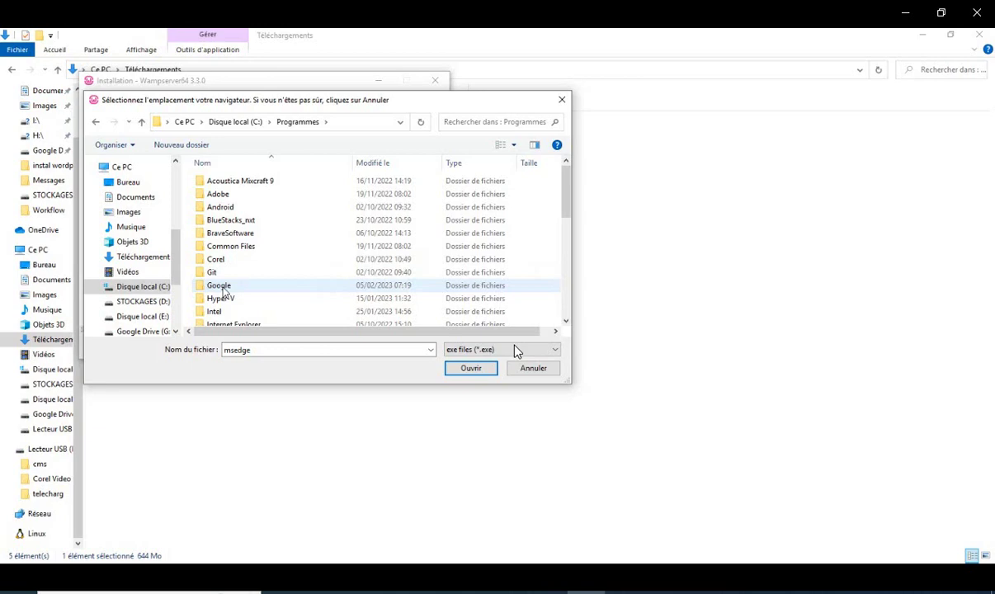
pyautogui.doubleClick(221, 286)
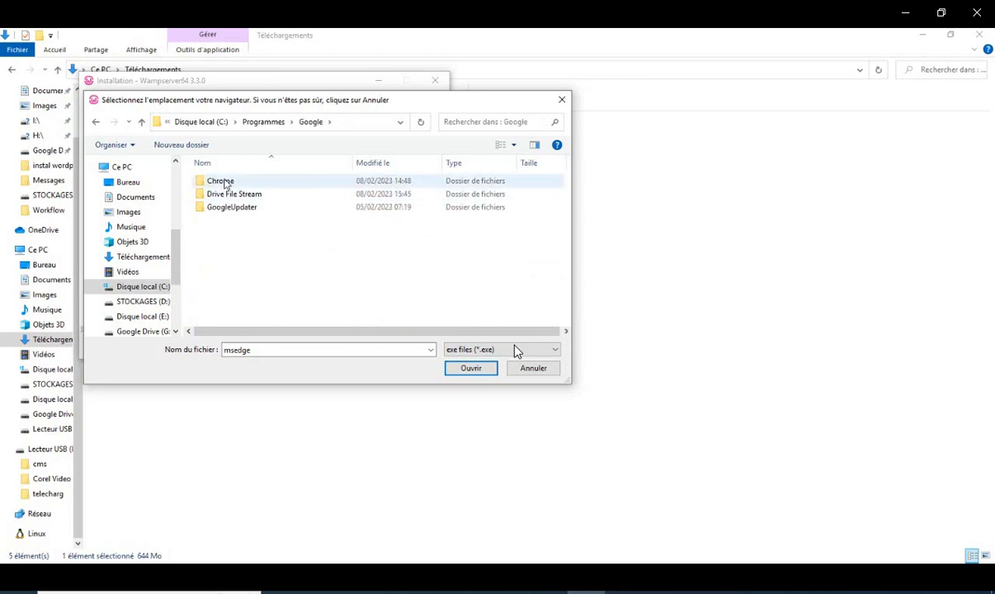
pyautogui.doubleClick(221, 180)
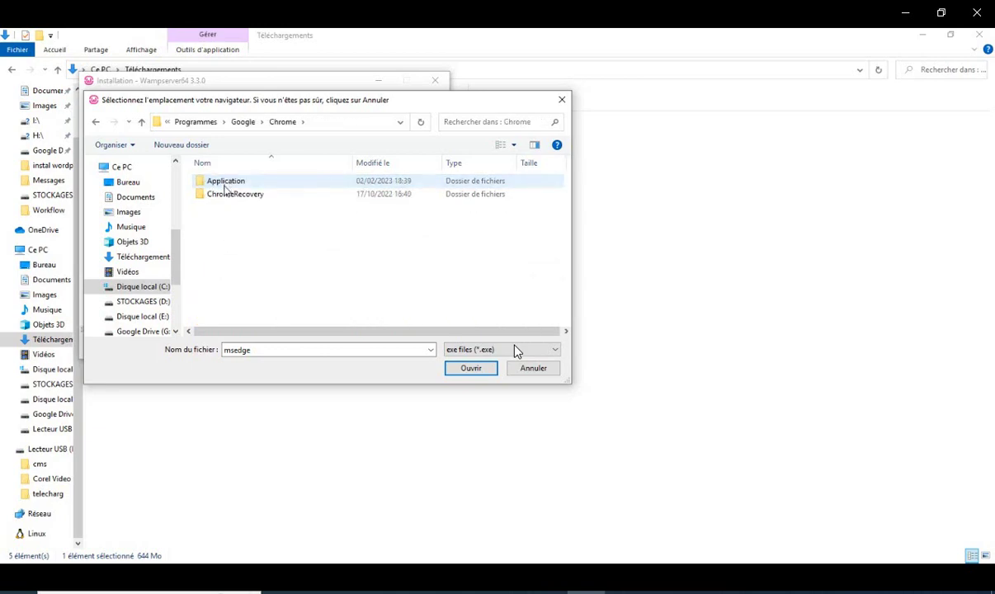
pyautogui.doubleClick(235, 182)
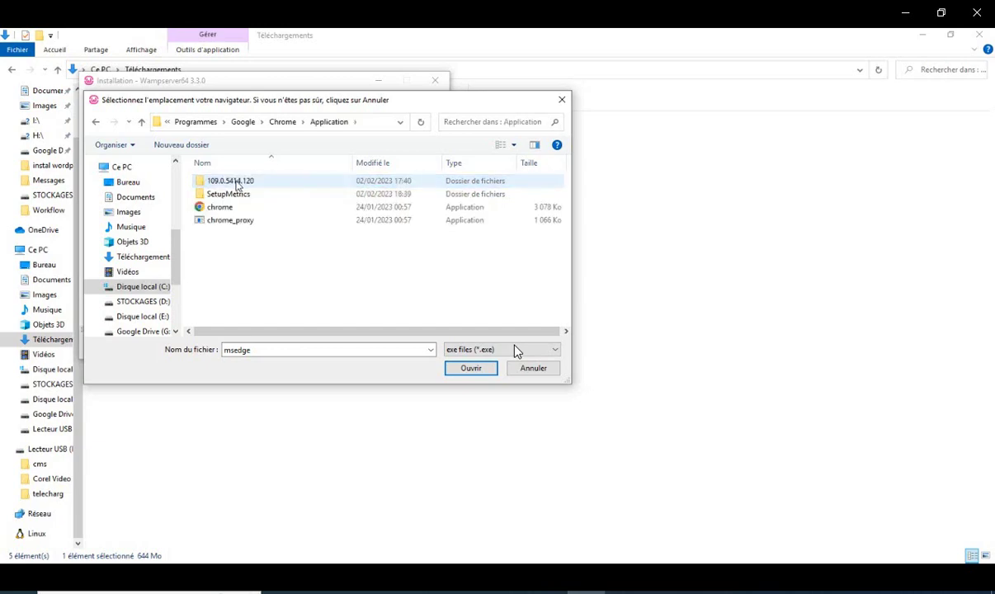
pyautogui.click(220, 207)
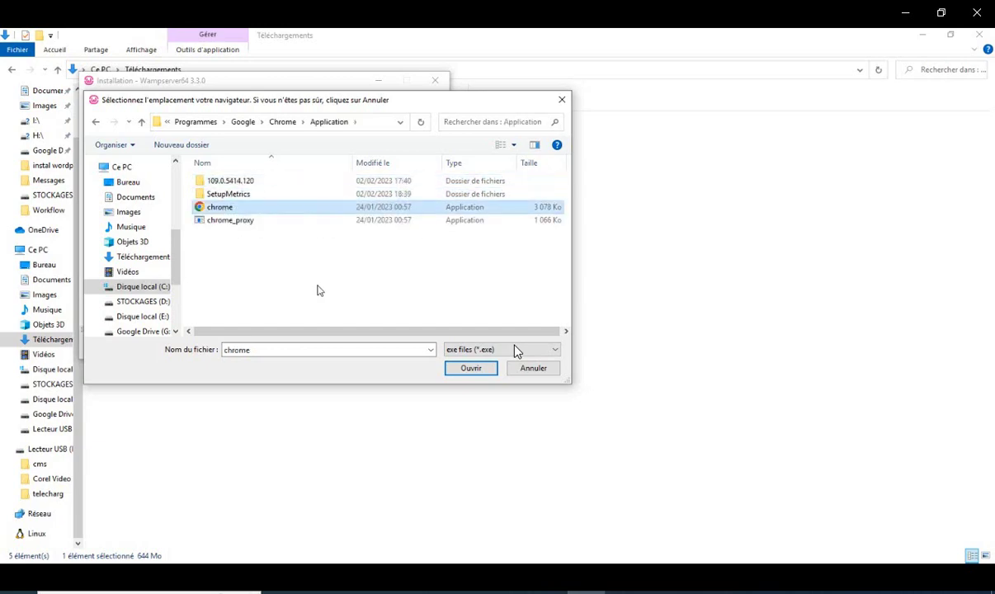
pyautogui.click(467, 368)
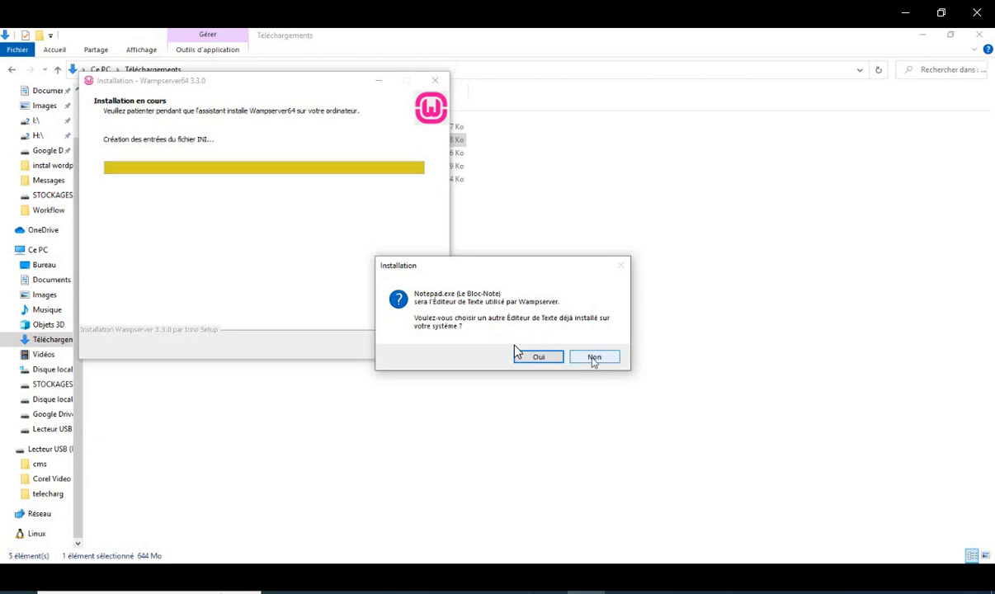
# Step: Answer Non to the editor prompt so Notepad remains Wampserver's text editor
pyautogui.click(594, 358)
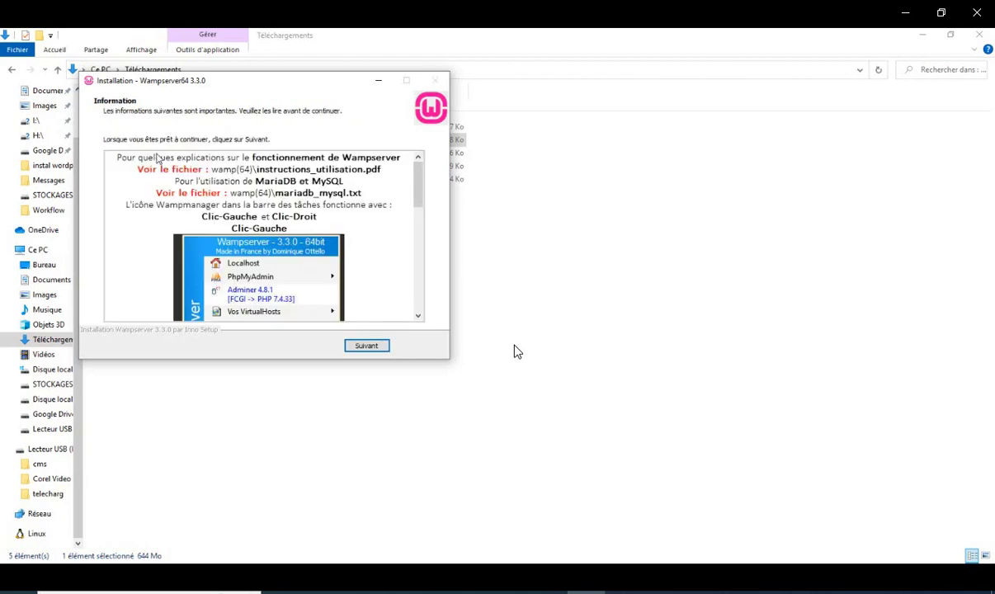
# Step: Continue past the Information page and finish the Wampserver64 installer
pyautogui.click(368, 349)
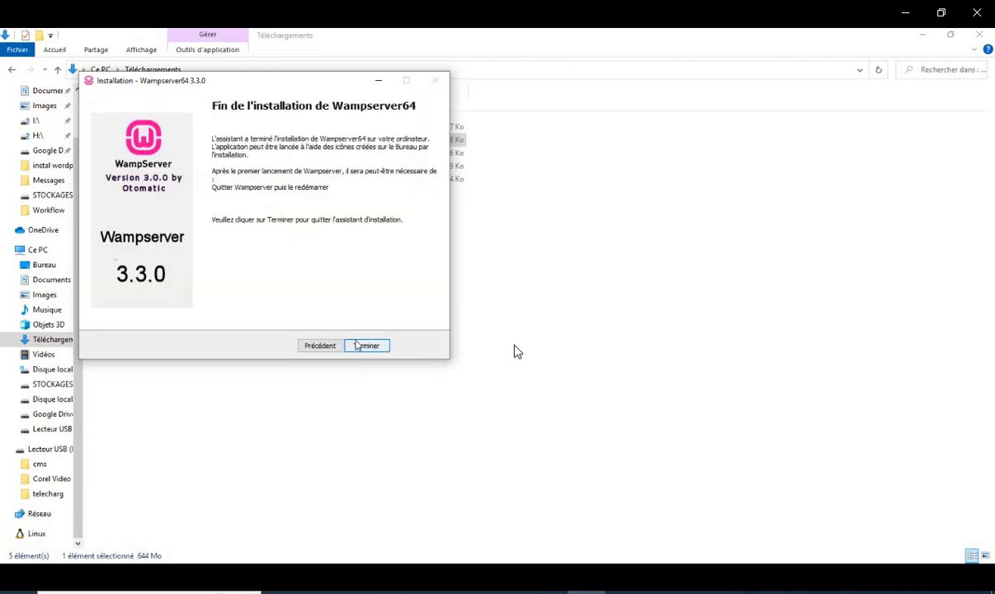
pyautogui.click(365, 347)
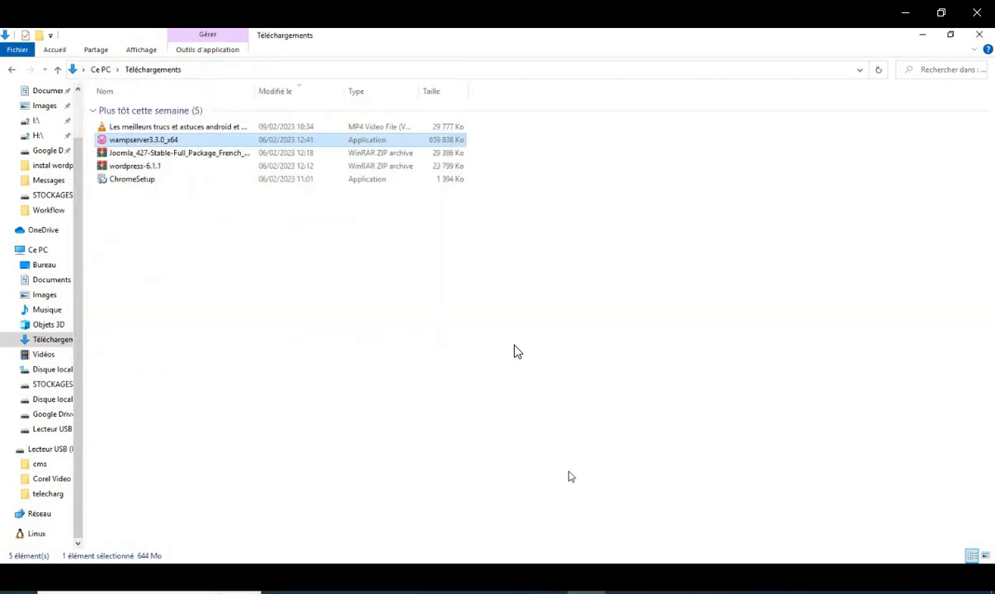
# Step: Minimise the Téléchargements File Explorer window to reveal the Wampserver64 desktop shortcut
pyautogui.click(925, 36)
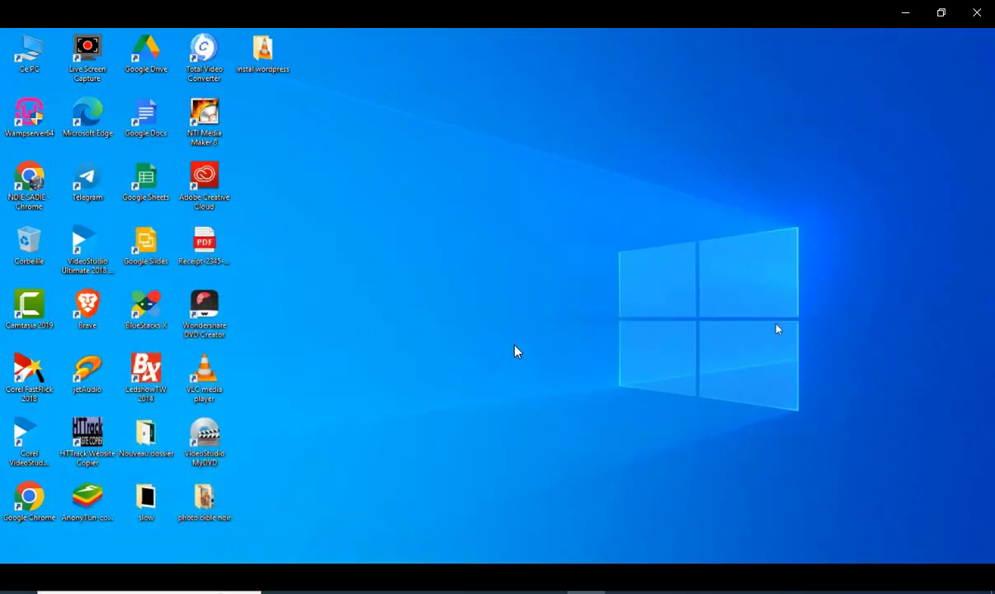
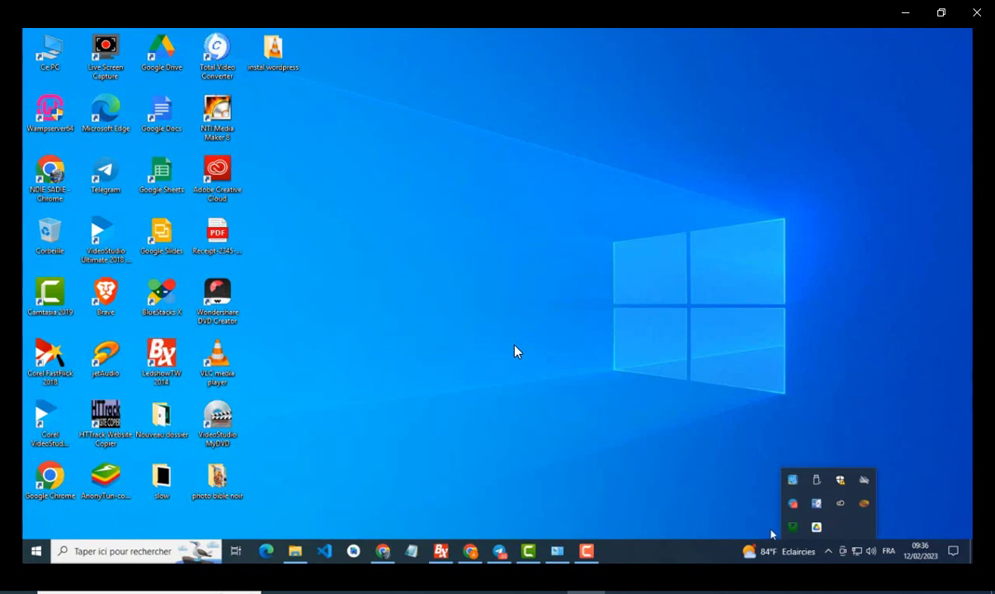
# Step: Check the green WampServer tray icon to confirm all its services are running
pyautogui.moveTo(792, 531)
# Step: Open the Wampserver localhost homepage from the tray menu, then start a new blank Chrome tab
pyautogui.click(793, 530)
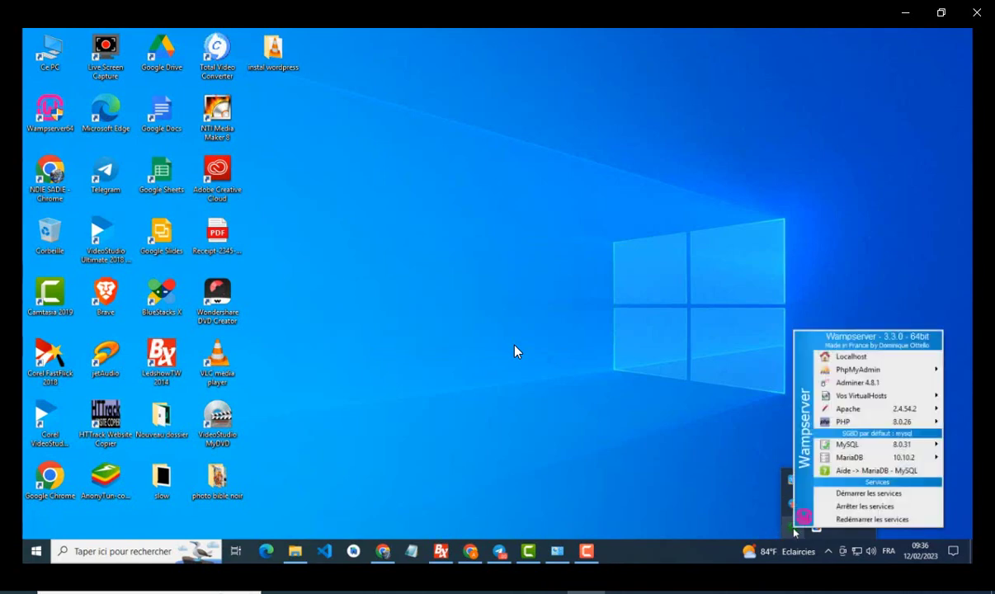
pyautogui.click(855, 357)
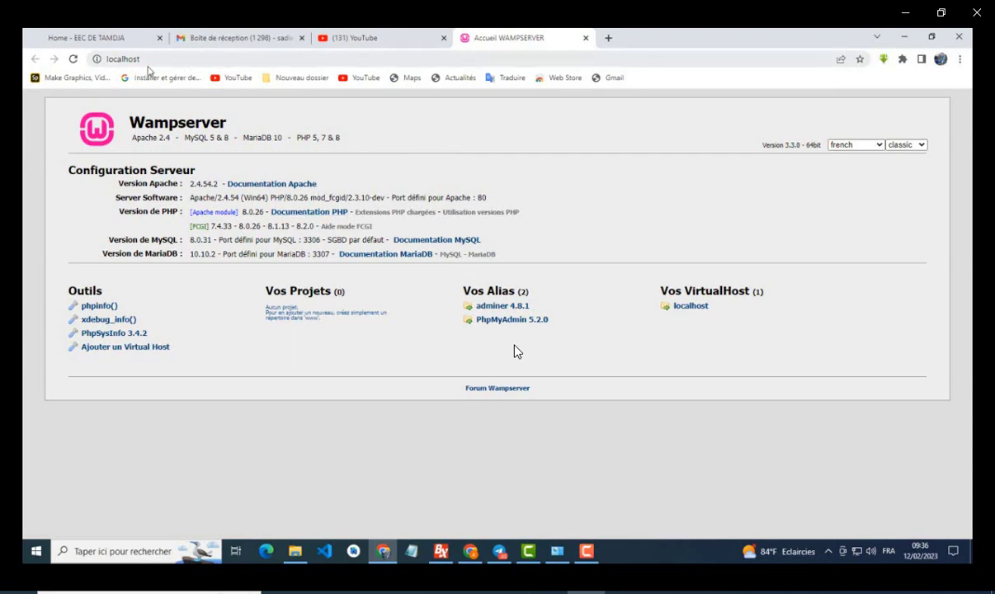
pyautogui.click(829, 551)
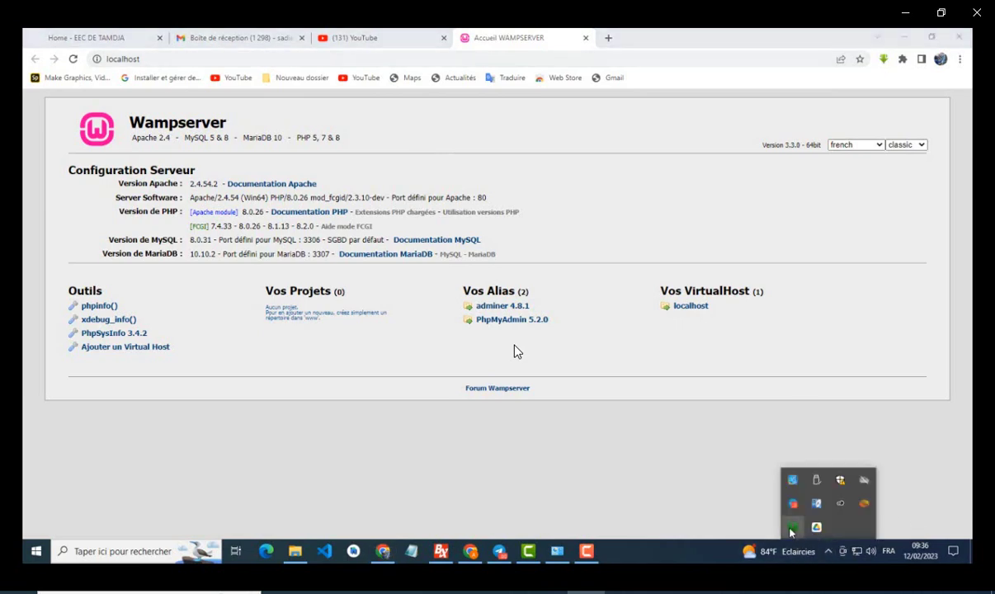
pyautogui.click(791, 529)
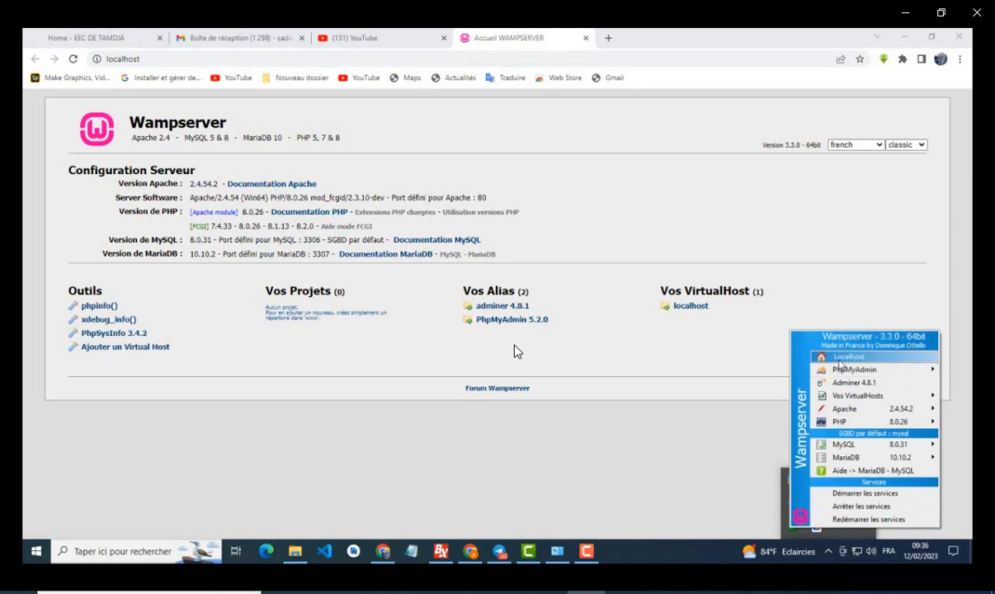
pyautogui.click(680, 426)
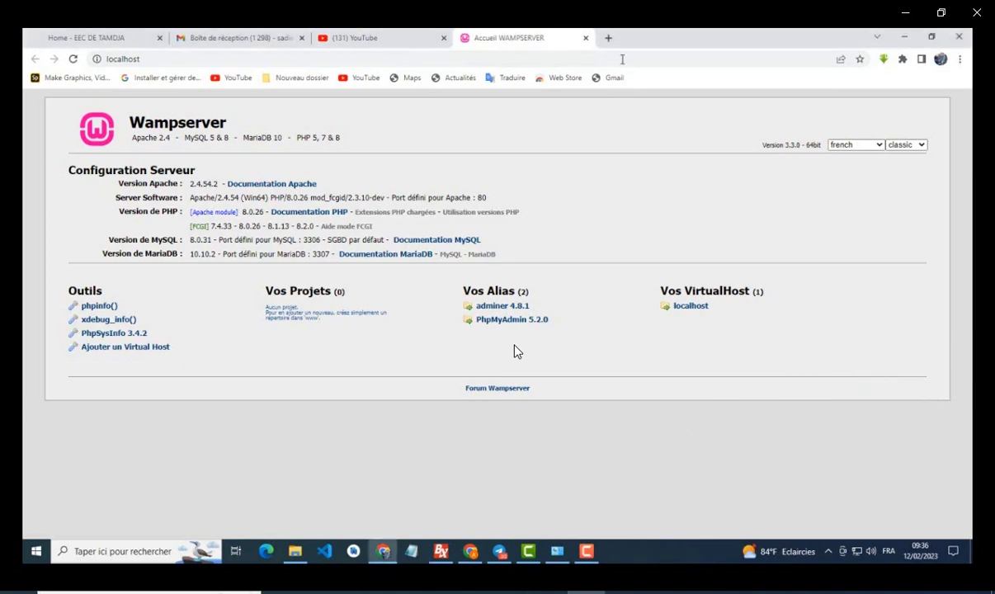
pyautogui.click(608, 38)
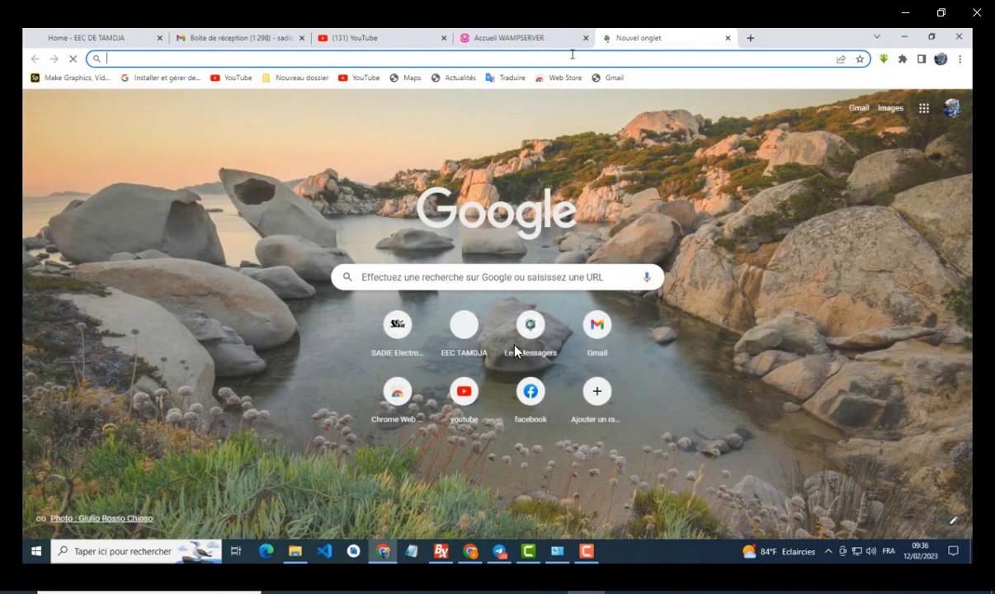
# Step: Load 'localhost' in the new tab, then close the duplicate localhost tab
pyautogui.click(571, 55)
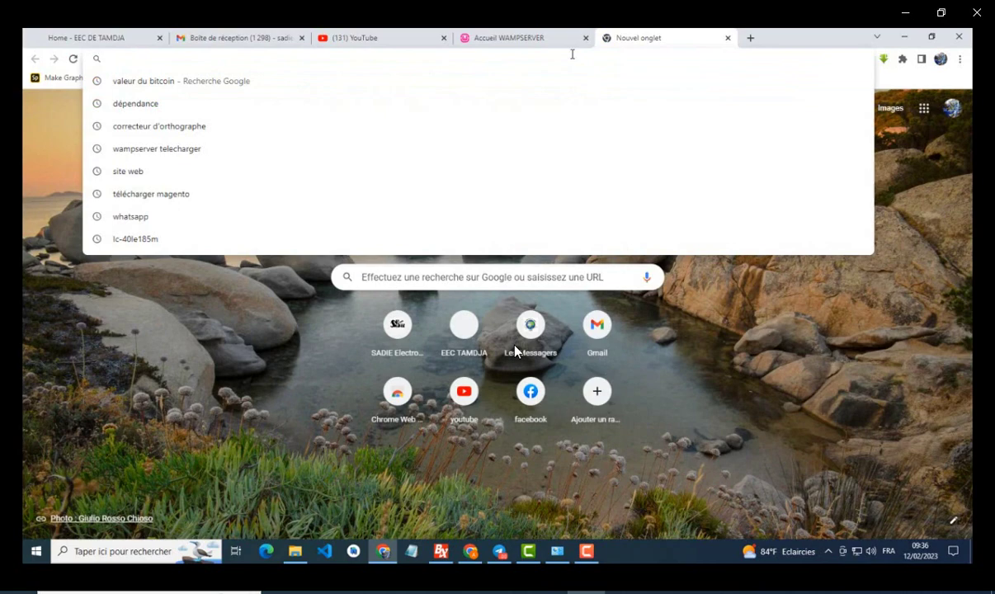
pyautogui.write('local')
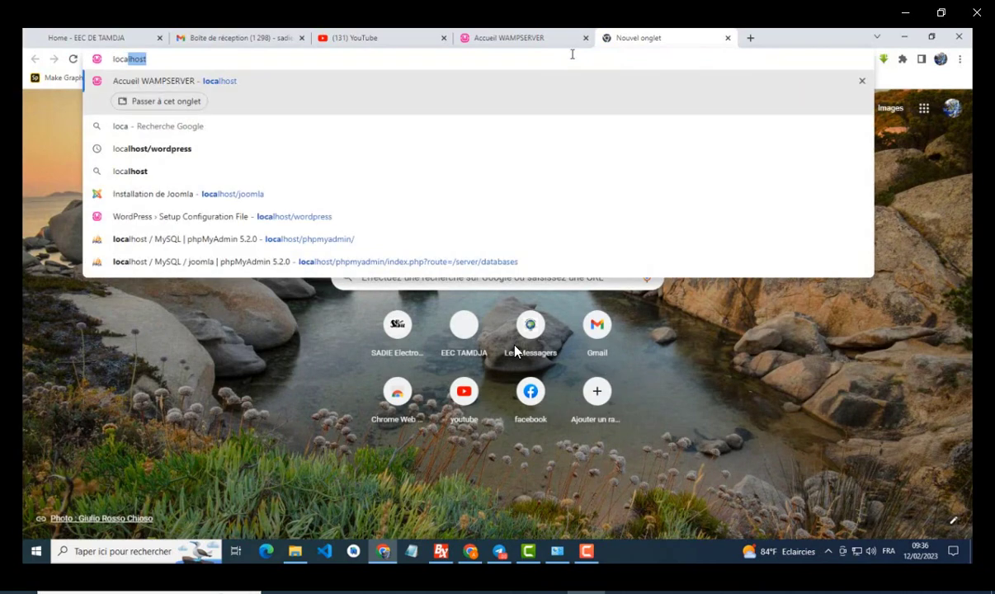
pyautogui.write('host')
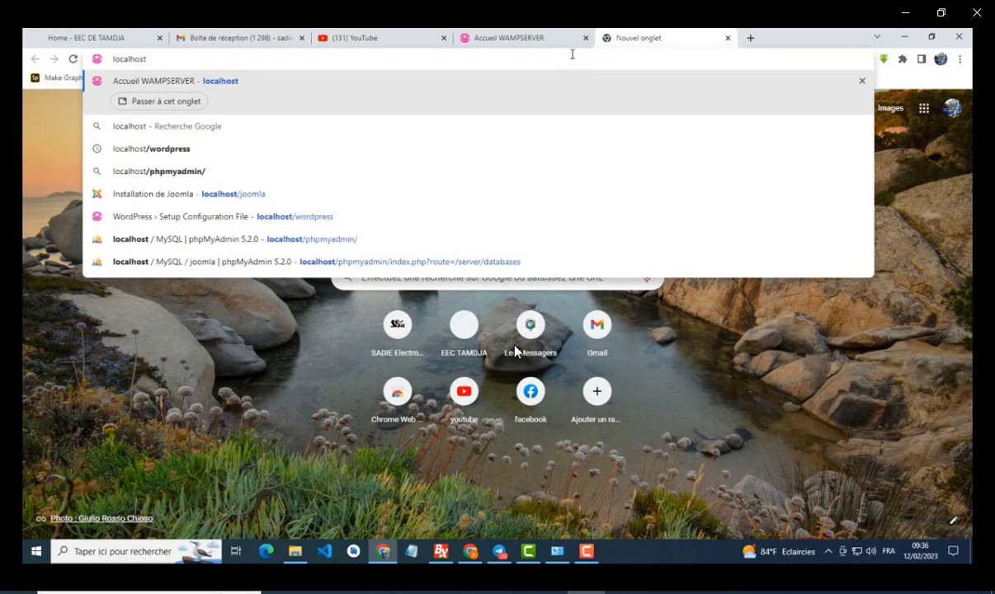
pyautogui.press('Return')
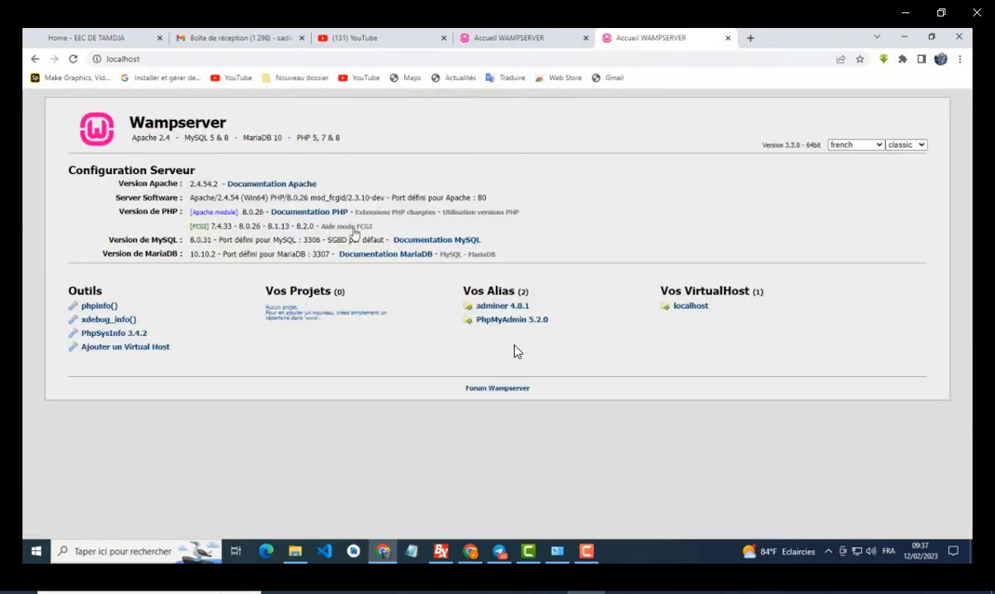
pyautogui.click(727, 38)
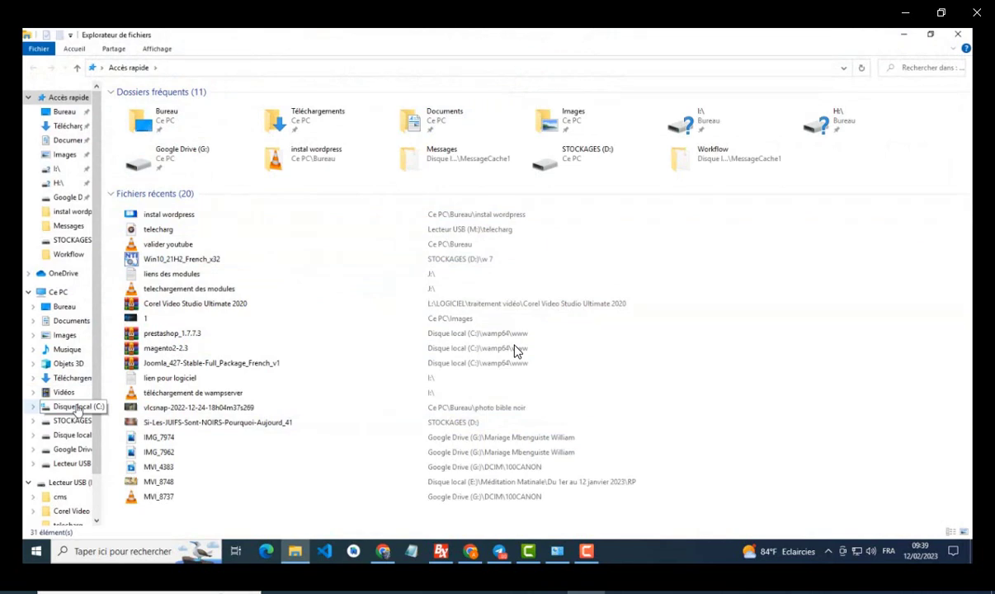
# Step: Navigate through Ce PC and Disque local (C:) to the C:\wamp64\www folder
pyautogui.click(59, 292)
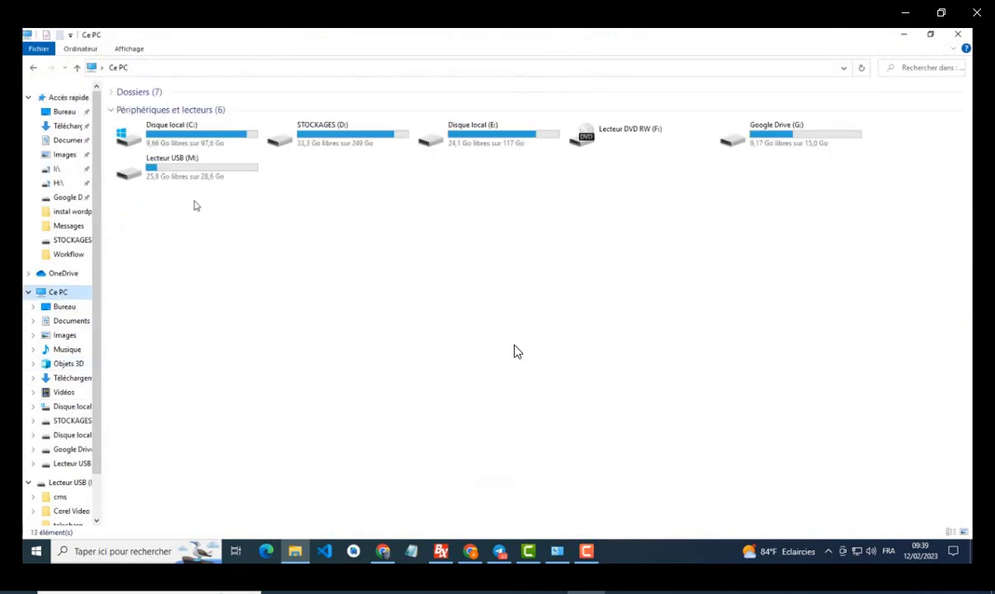
pyautogui.click(190, 135)
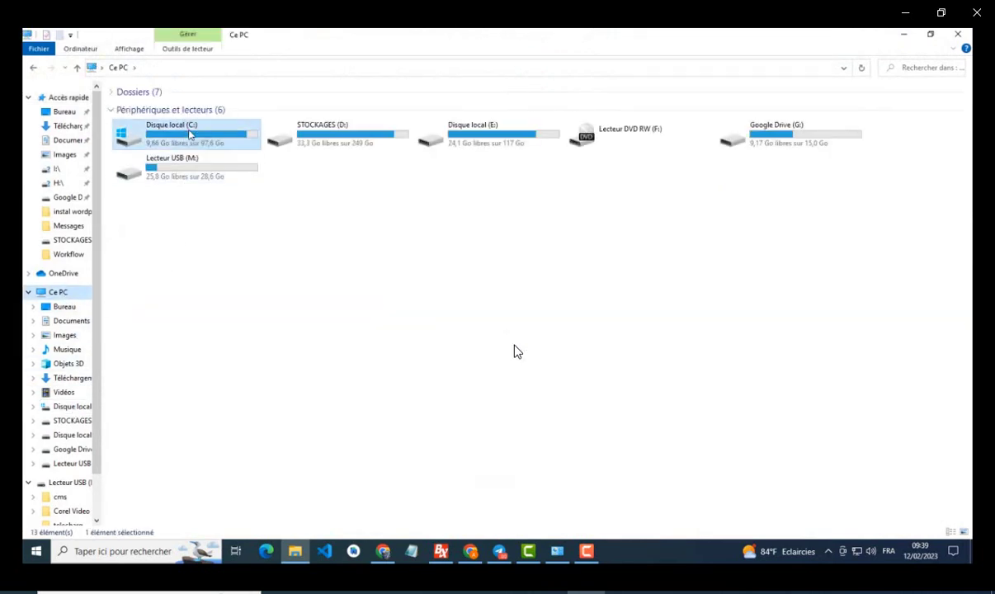
pyautogui.doubleClick(190, 135)
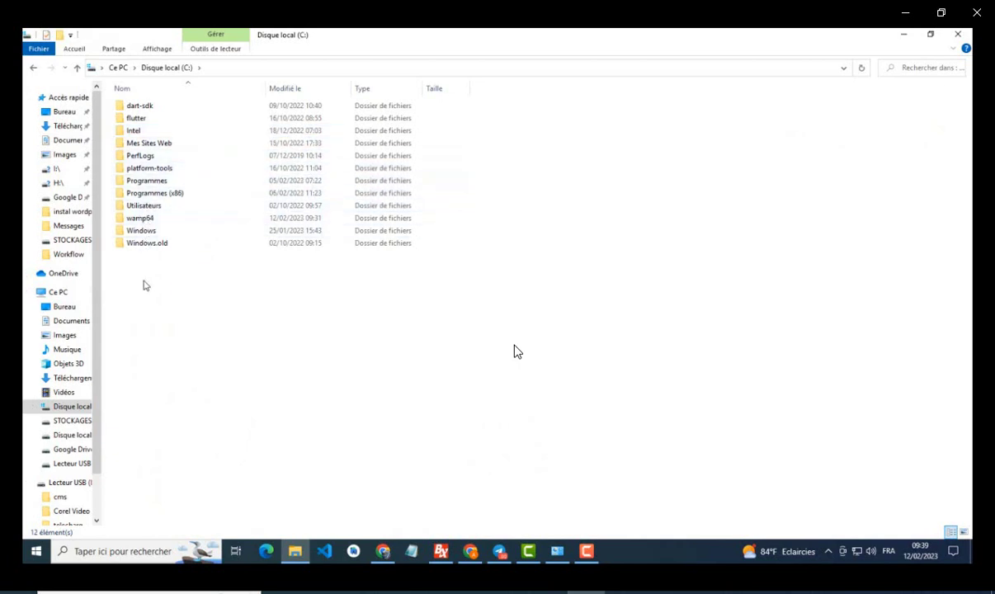
pyautogui.doubleClick(143, 221)
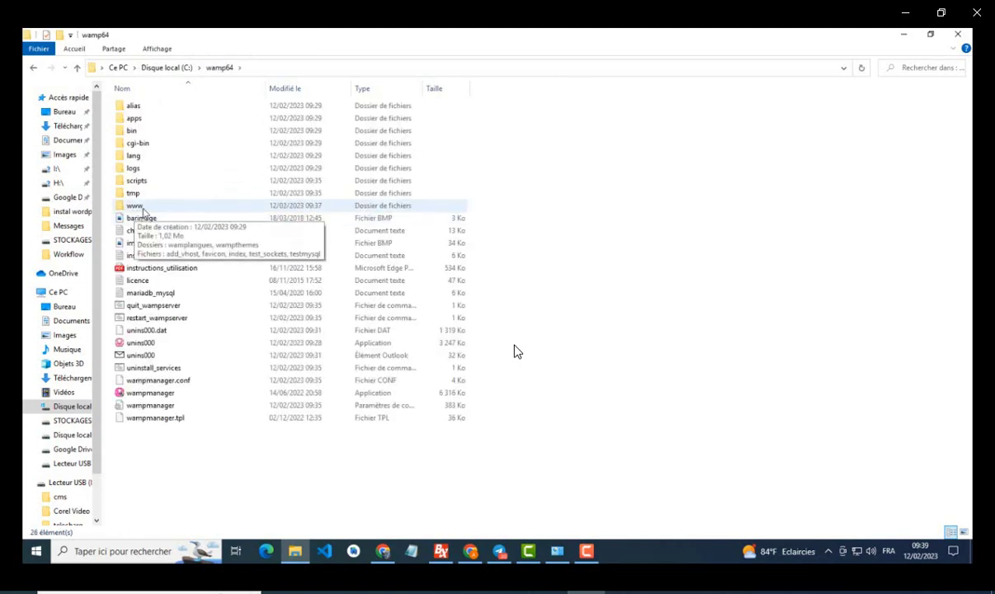
pyautogui.doubleClick(138, 206)
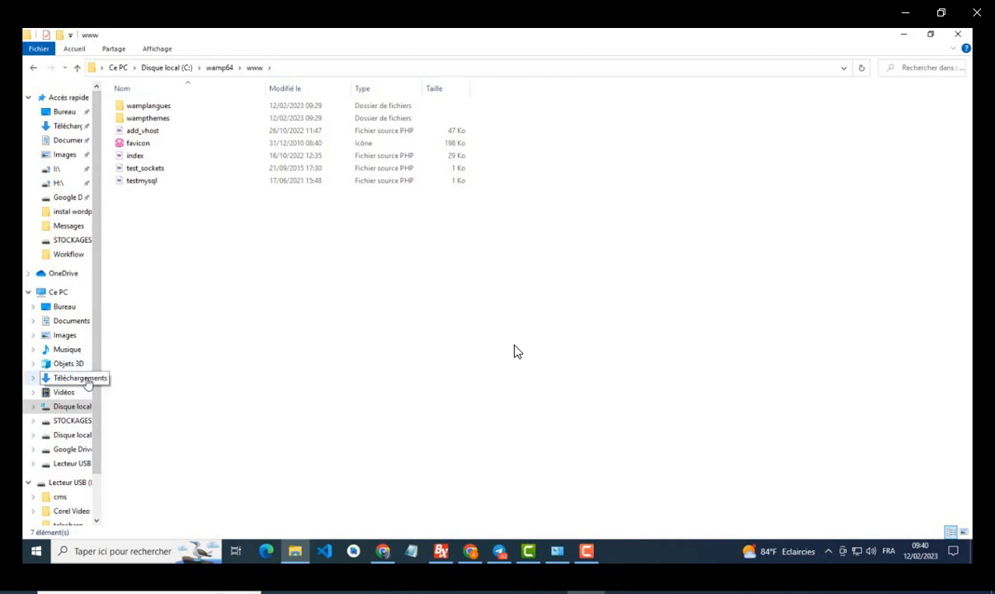
pyautogui.click(83, 378)
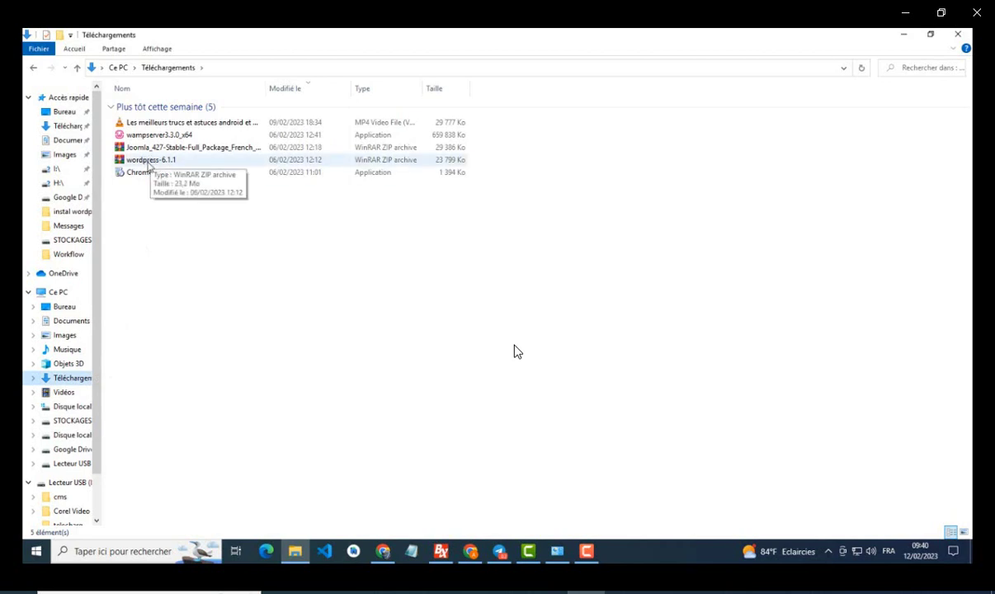
pyautogui.click(149, 160)
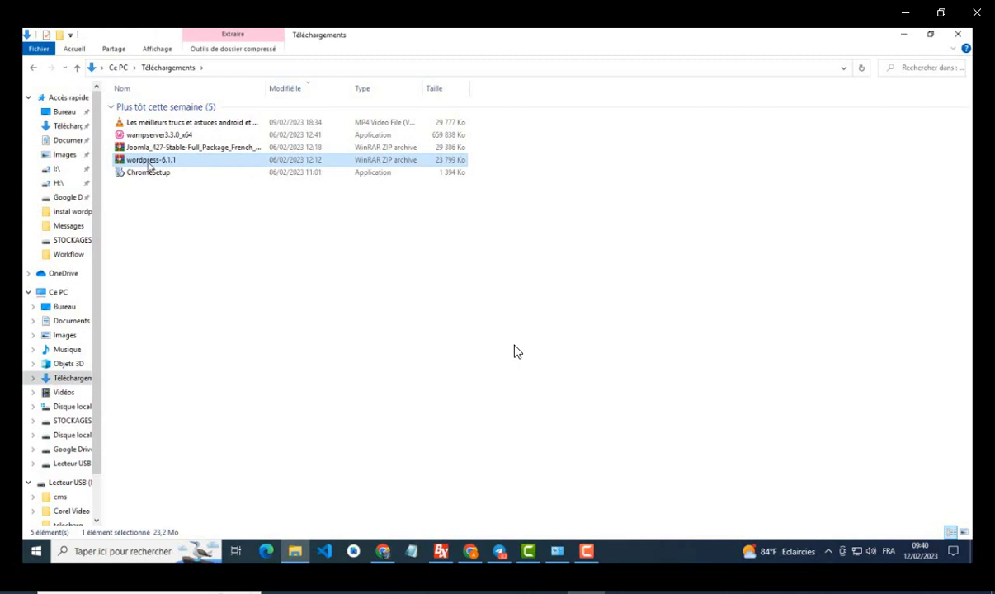
pyautogui.rightClick(149, 162)
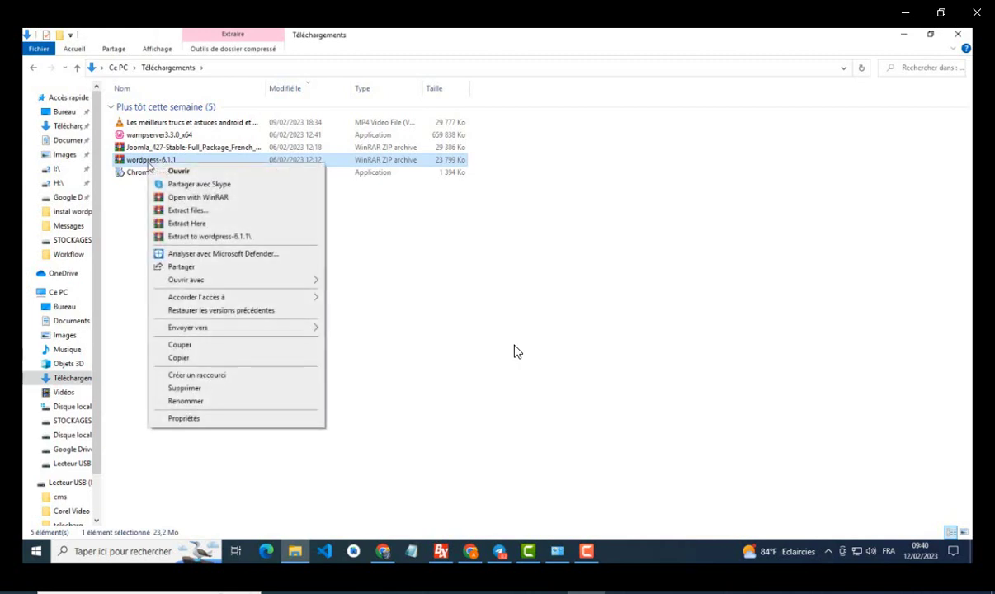
pyautogui.click(179, 358)
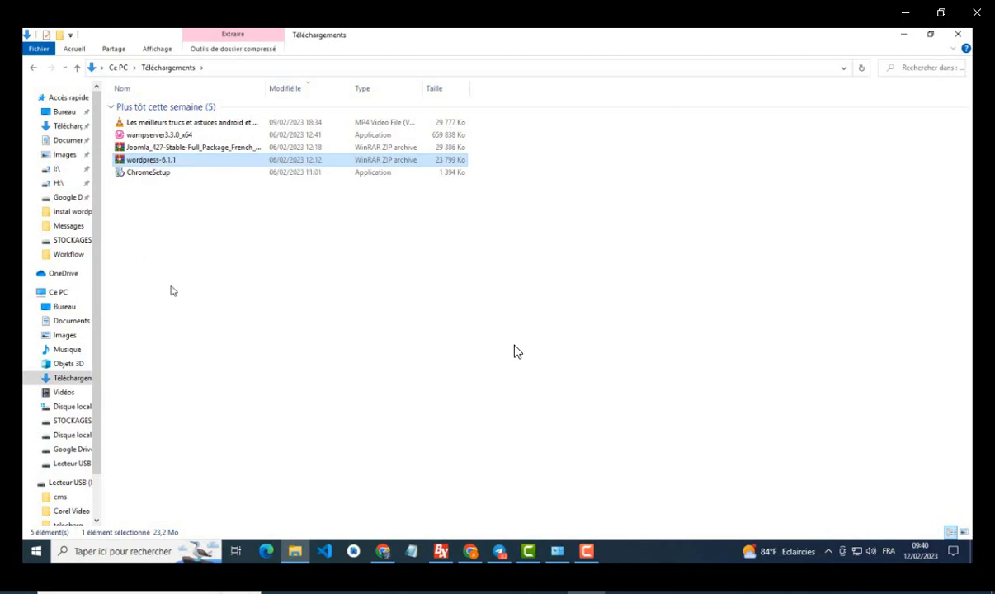
pyautogui.click(34, 68)
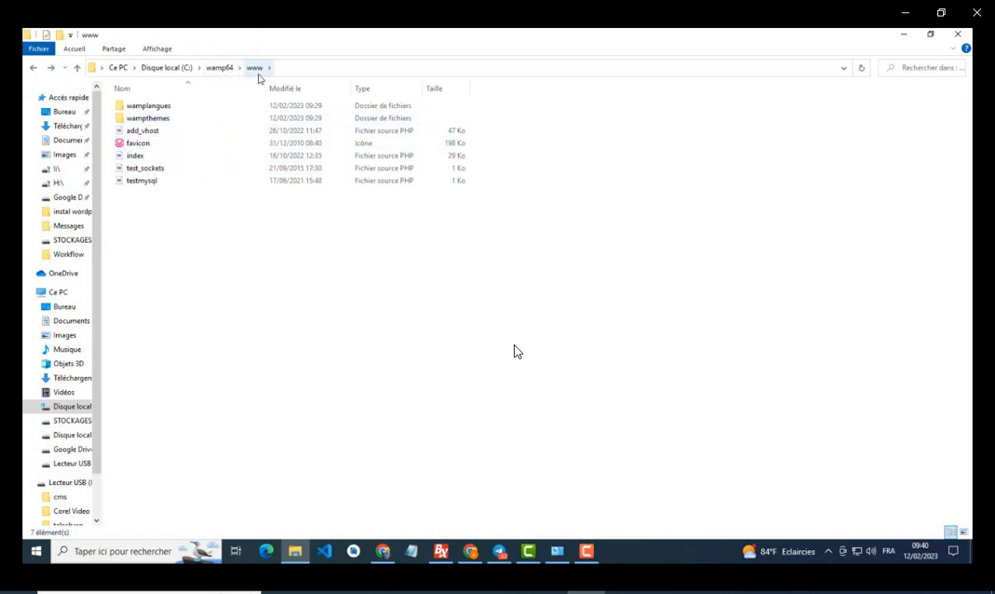
pyautogui.rightClick(156, 270)
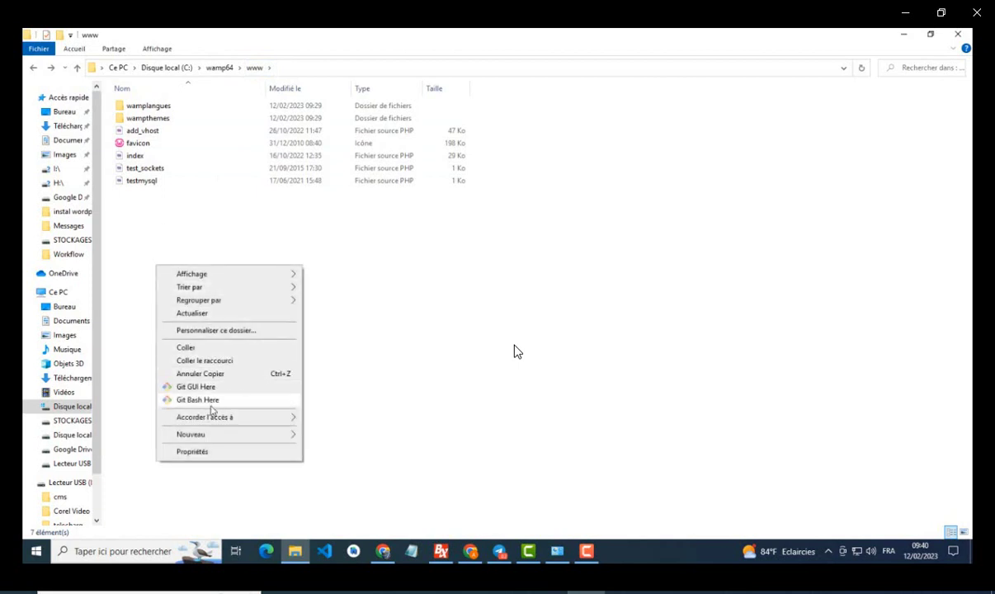
pyautogui.click(194, 351)
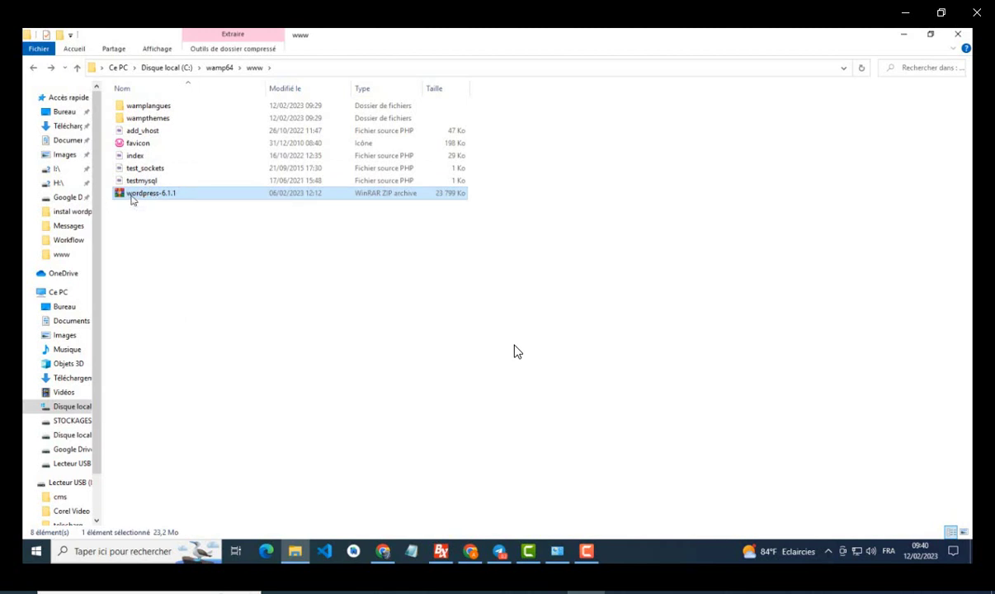
# Step: Extract the wordpress-6.1.1 zip into a wordpress folder, then delete the zip
pyautogui.rightClick(131, 199)
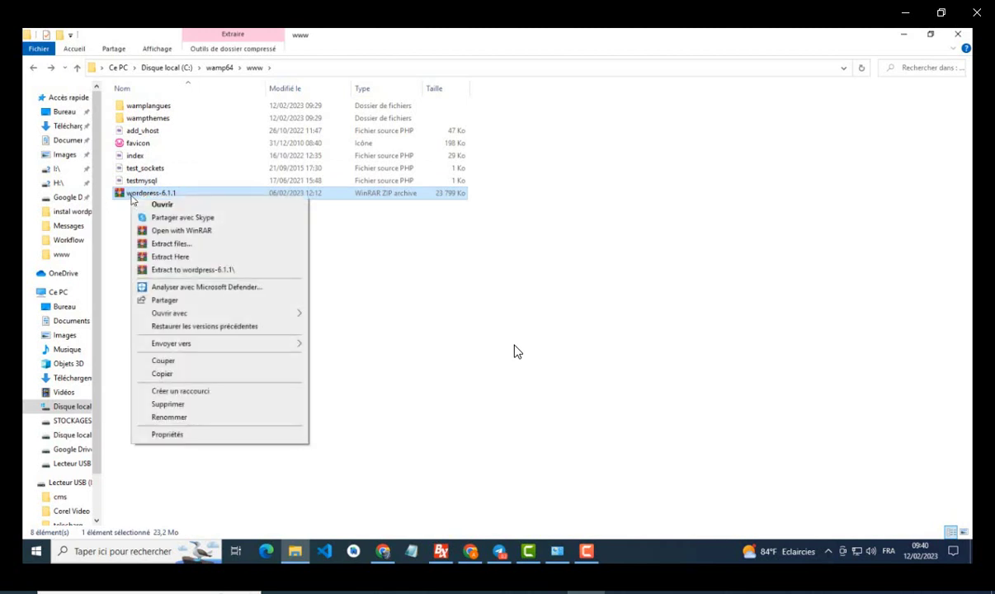
pyautogui.click(175, 260)
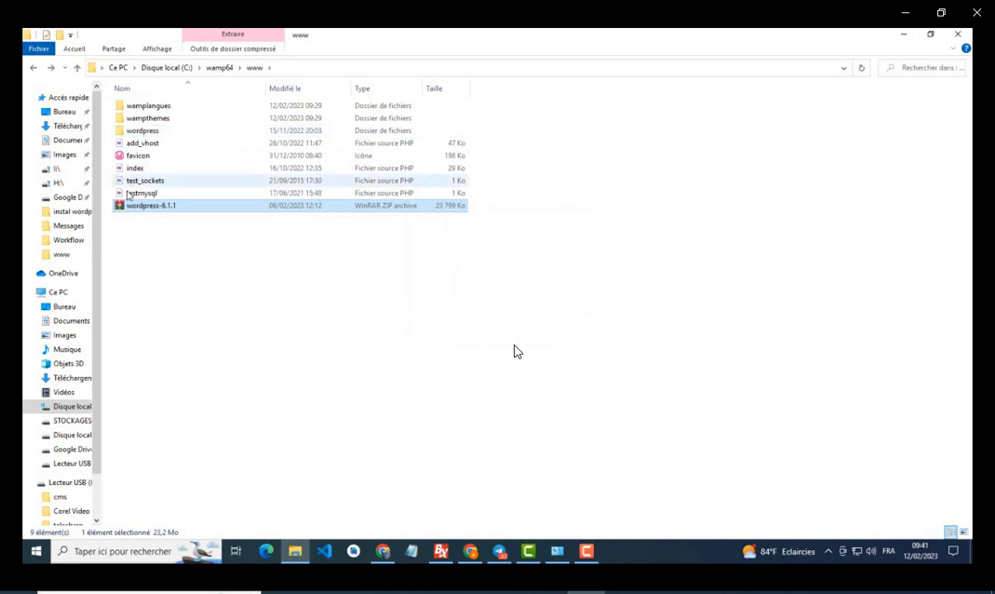
pyautogui.rightClick(141, 210)
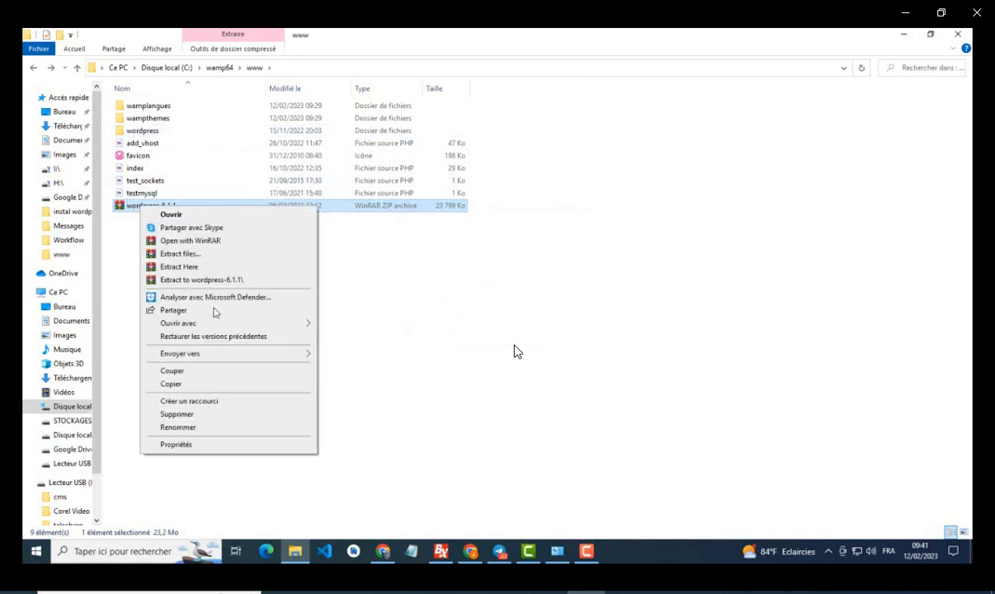
pyautogui.click(177, 413)
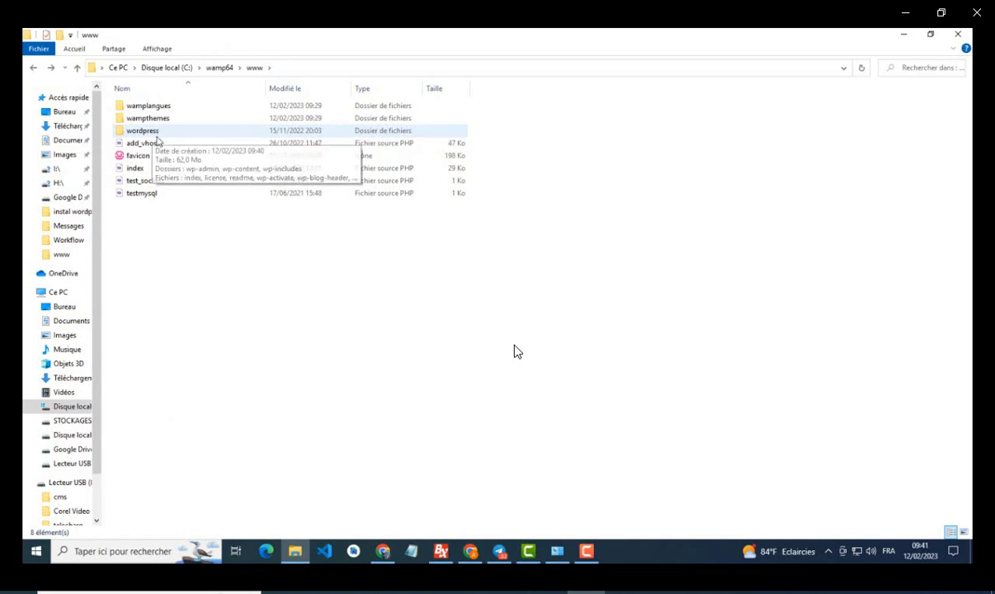
# Step: Reload the Wampserver localhost page in Chrome so wordpress appears under Vos Projets
pyautogui.click(470, 551)
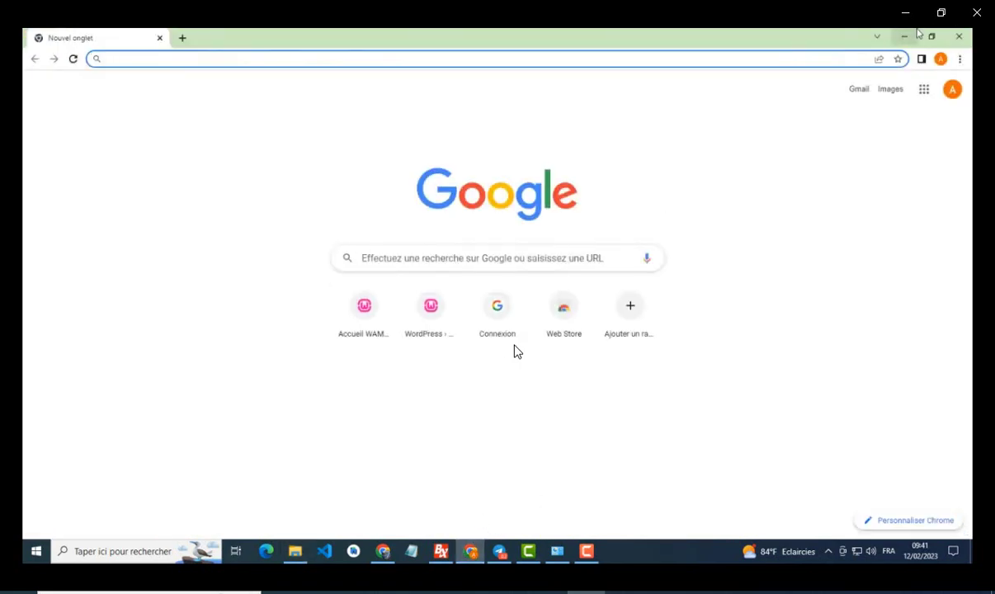
pyautogui.click(470, 551)
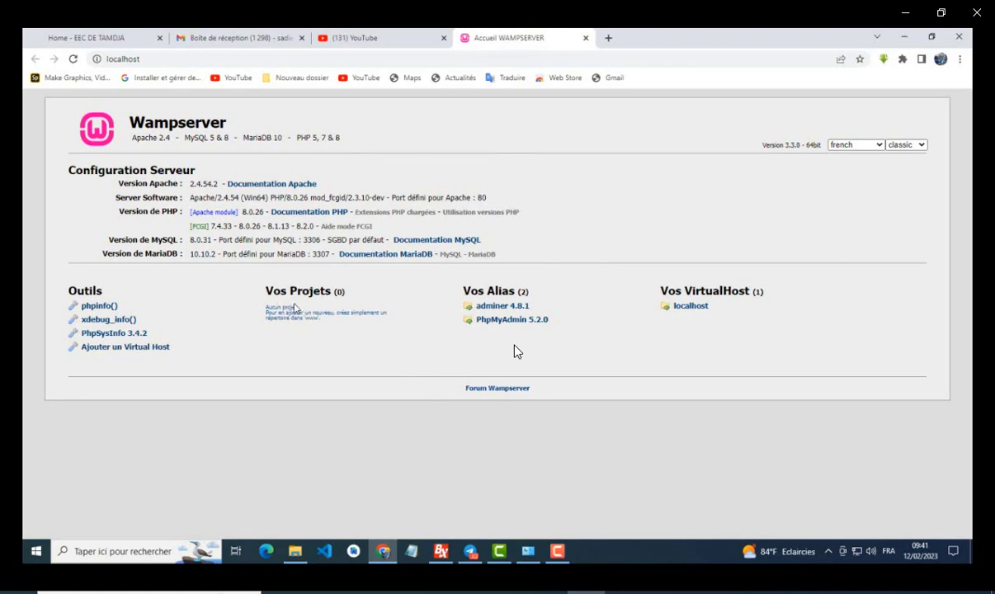
pyautogui.click(73, 59)
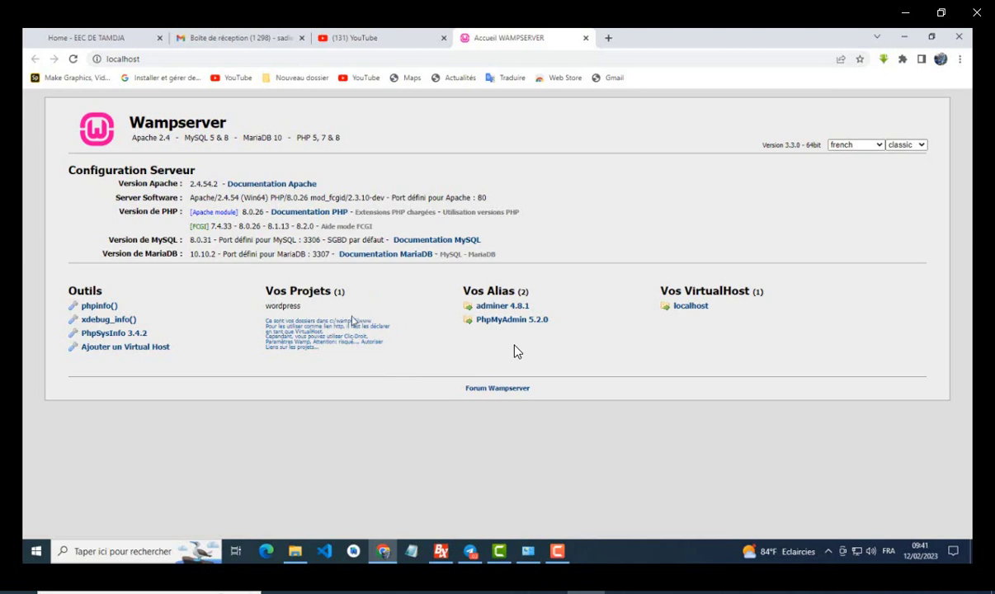
pyautogui.click(294, 551)
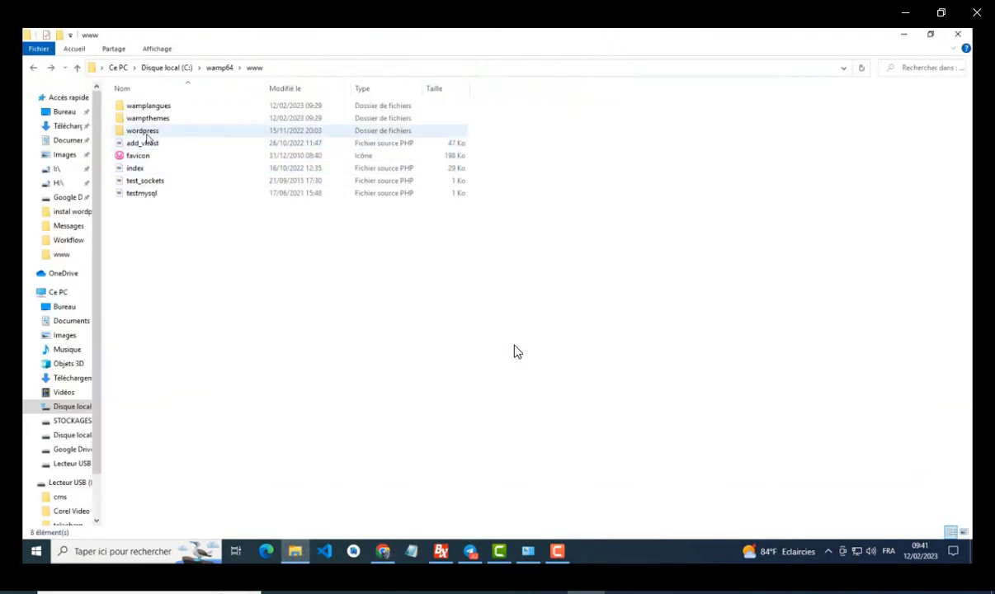
# Step: Rename the wordpress folder in C:\wamp64\www to lowercase 'sadie'
pyautogui.click(146, 134)
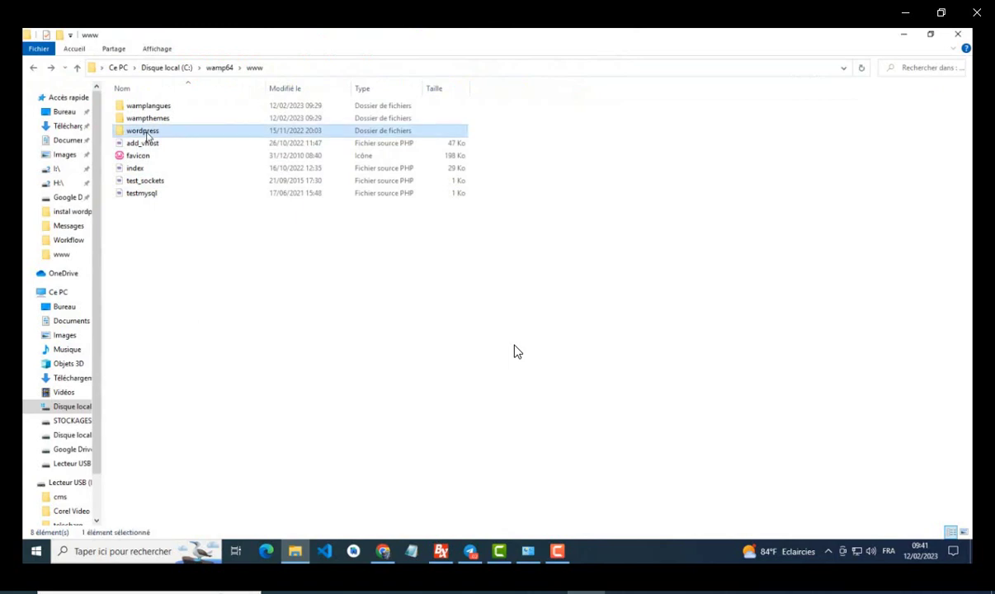
pyautogui.click(146, 134)
pyautogui.click(137, 225)
pyautogui.click(137, 226)
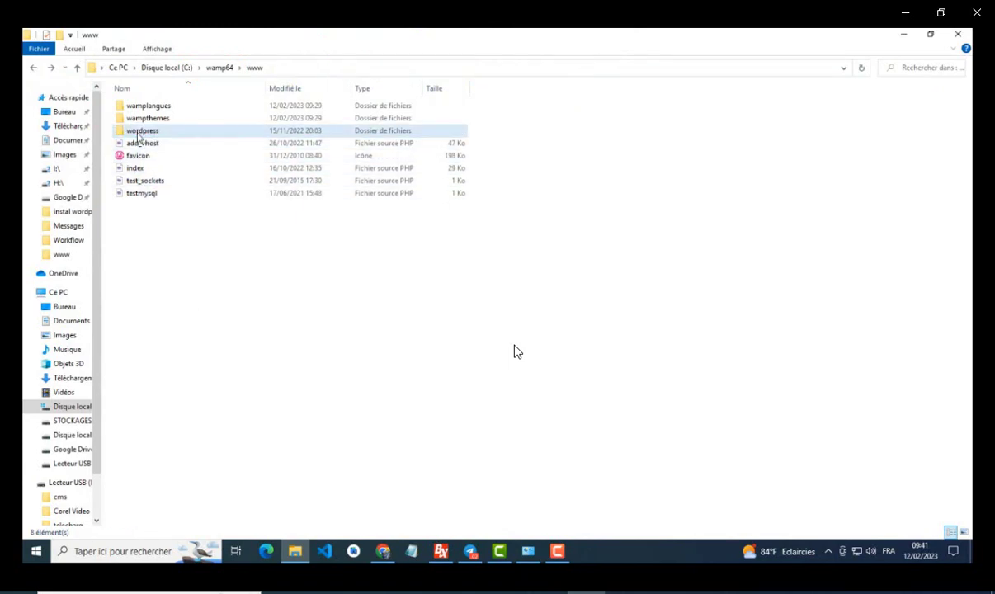
pyautogui.click(138, 133)
pyautogui.rightClick(139, 135)
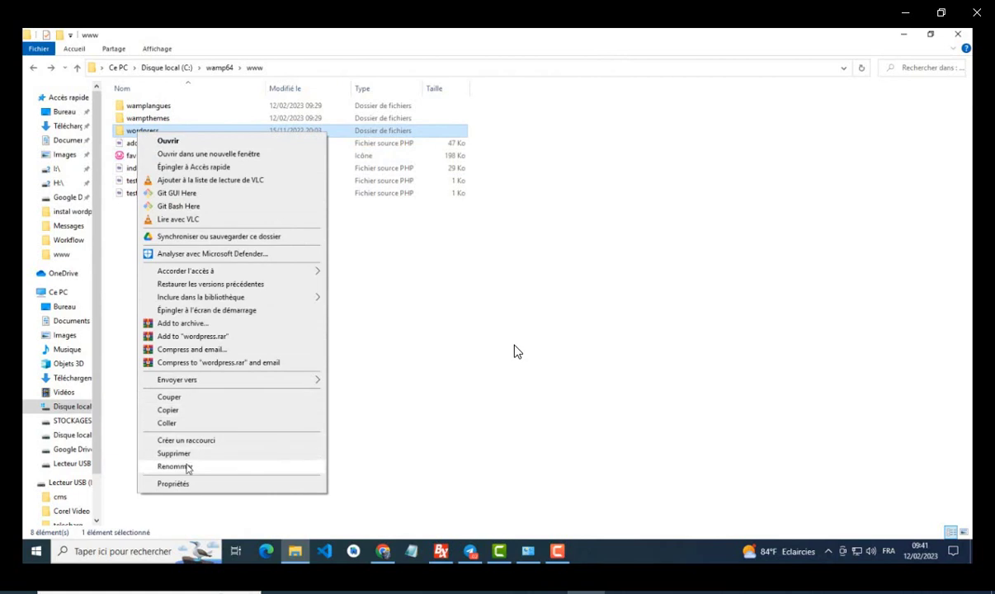
pyautogui.click(174, 467)
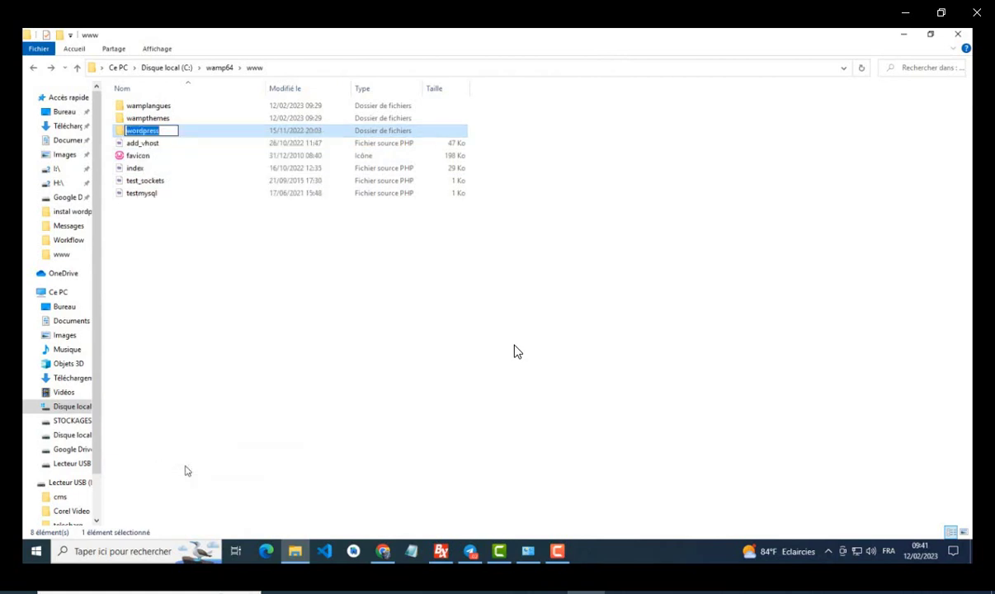
pyautogui.write('S')
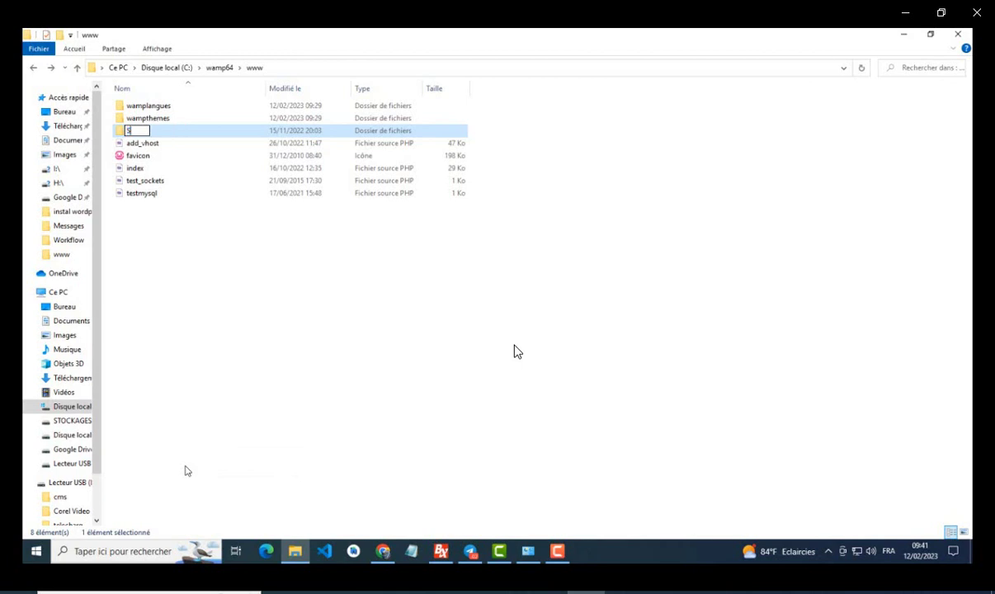
pyautogui.write('adie')
pyautogui.press('BackSpace')
pyautogui.press('BackSpace')
pyautogui.press('BackSpace')
pyautogui.press('BackSpace')
pyautogui.press('BackSpace')
pyautogui.write('SADIE')
pyautogui.press('BackSpace')
pyautogui.press('BackSpace')
pyautogui.press('BackSpace')
pyautogui.press('BackSpace')
pyautogui.press('BackSpace')
pyautogui.write('sadie')
pyautogui.click(116, 274)
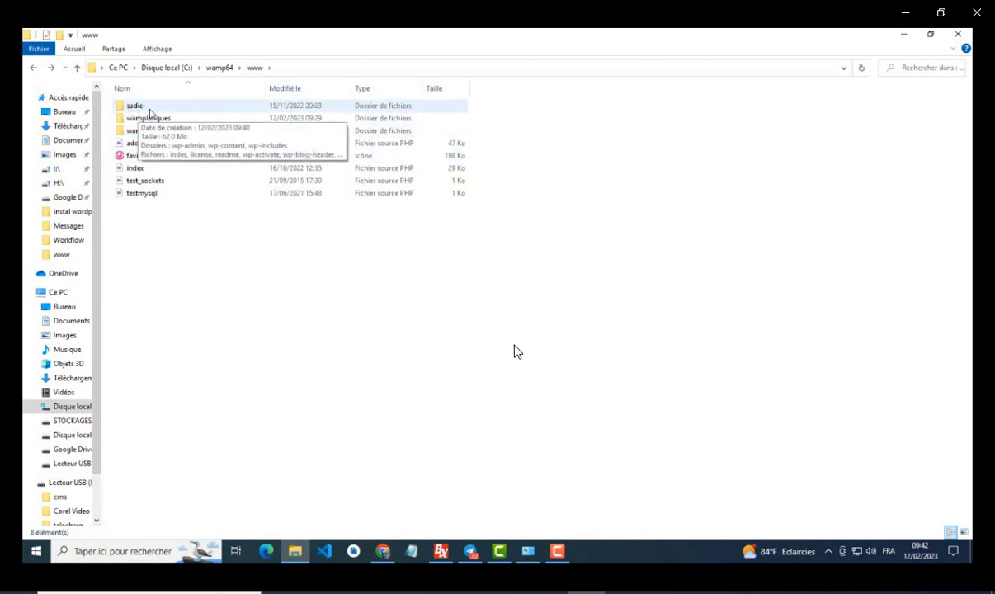
# Step: Reload the localhost homepage so Vos Projets lists sadie, briefly visiting the phpMyAdmin link
pyautogui.click(384, 553)
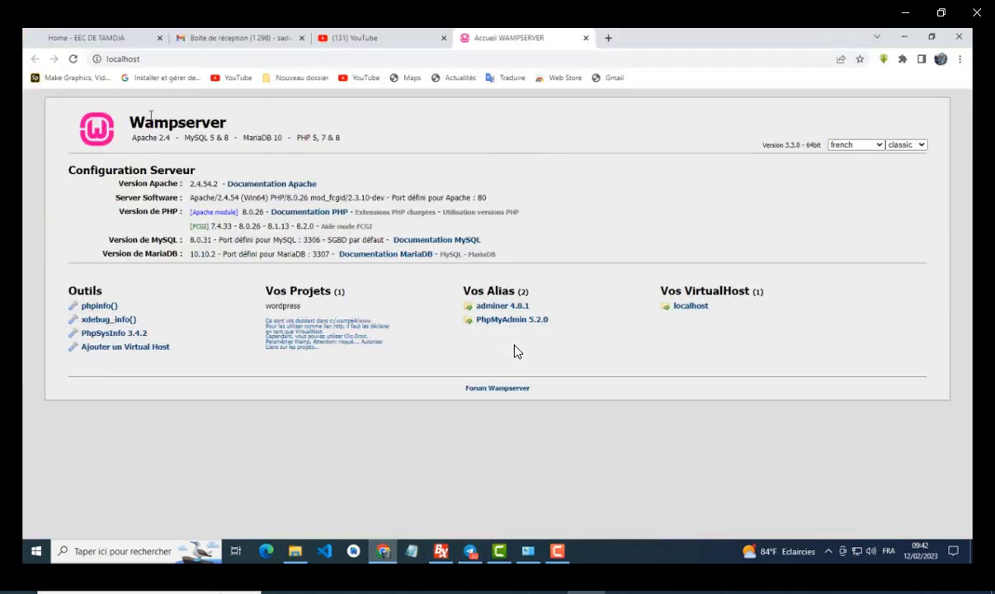
pyautogui.click(72, 58)
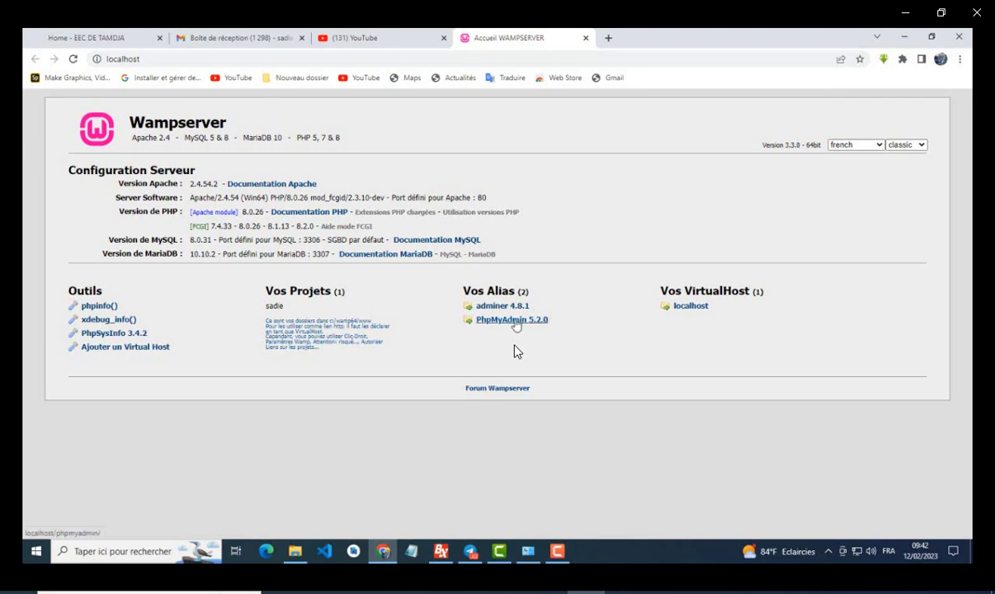
pyautogui.click(514, 322)
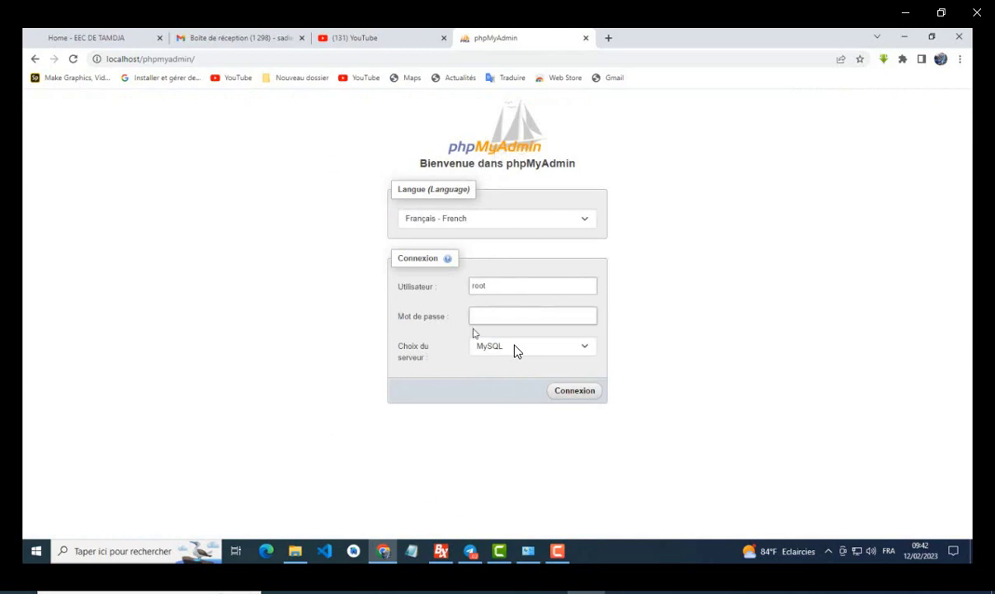
pyautogui.click(36, 60)
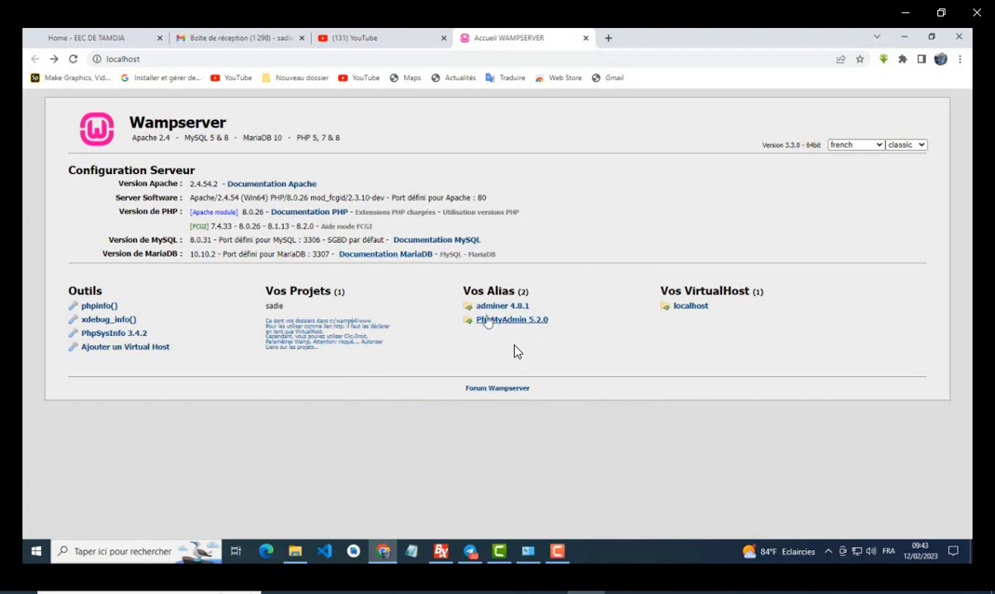
pyautogui.click(828, 552)
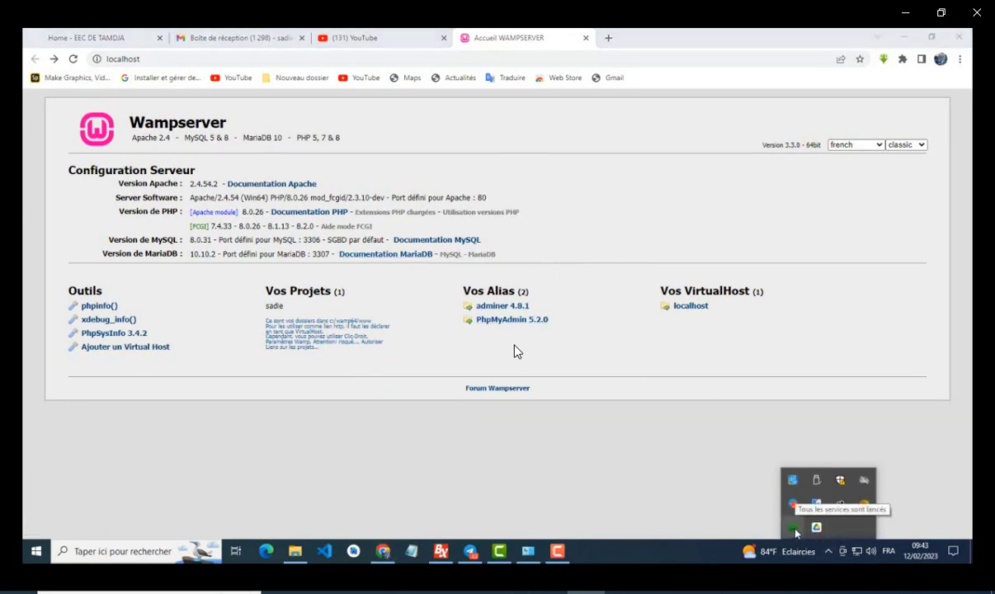
# Step: Launch phpMyAdmin 5.2.0 from the Wampserver tray menu
pyautogui.click(794, 528)
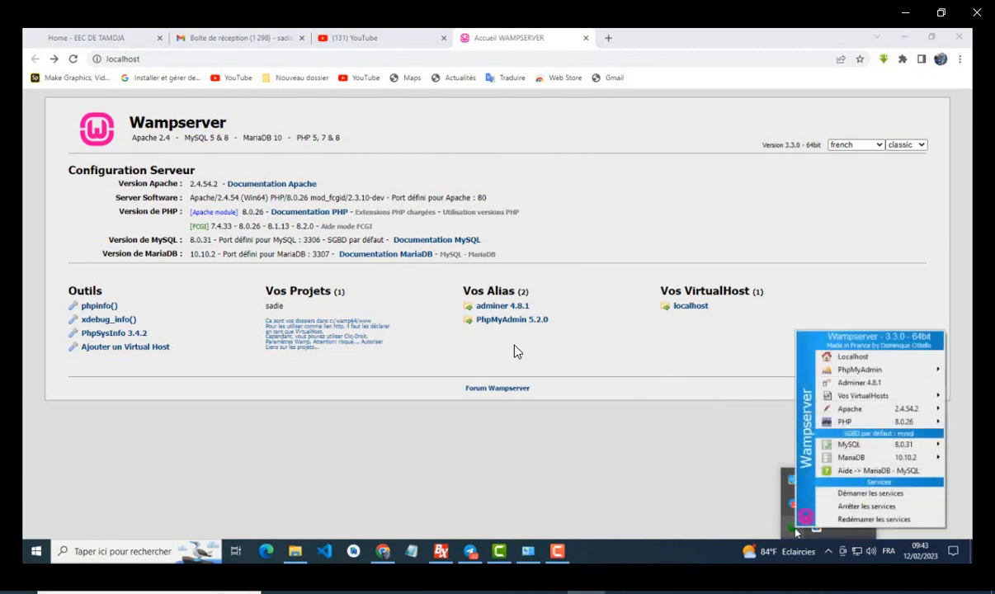
pyautogui.moveTo(873, 376)
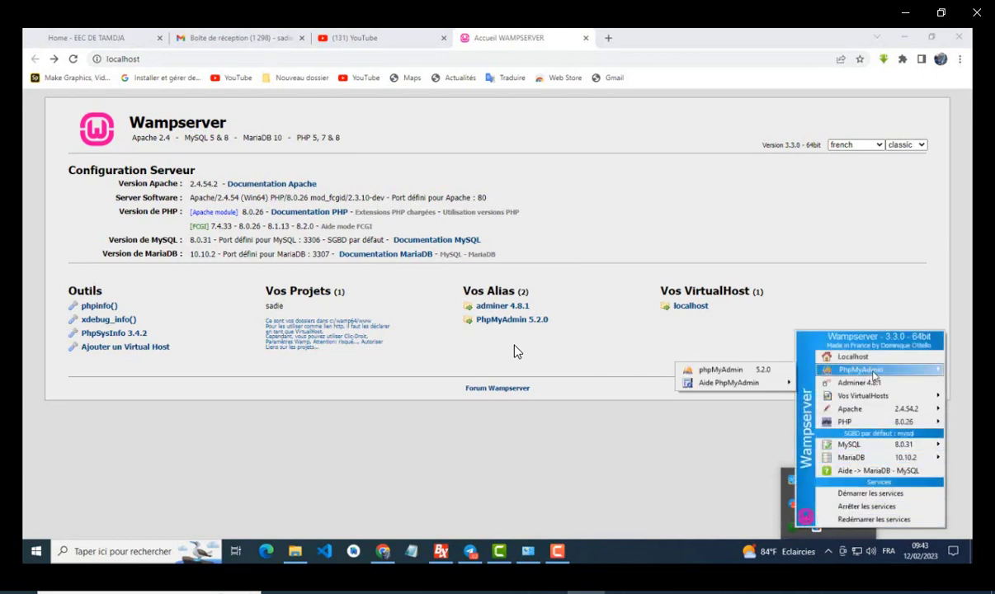
pyautogui.click(726, 371)
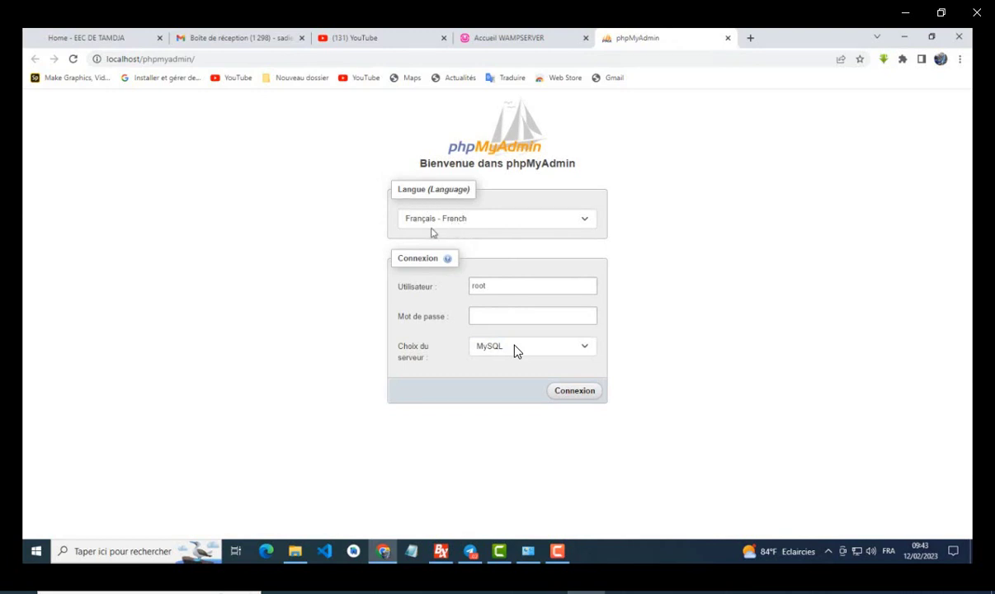
# Step: Log in with French interface, user root, empty password and the MySQL server
pyautogui.click(580, 220)
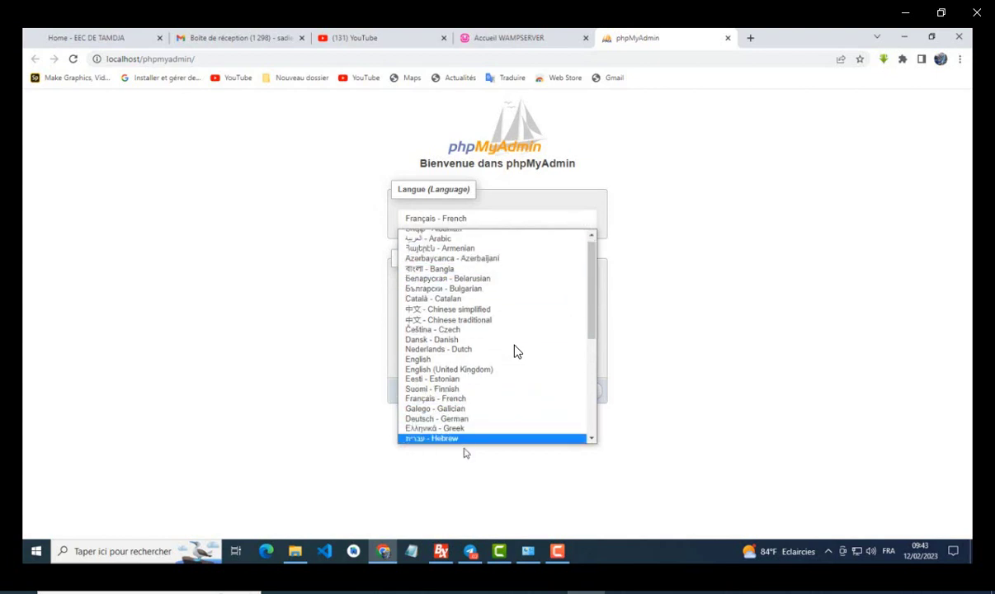
pyautogui.click(682, 221)
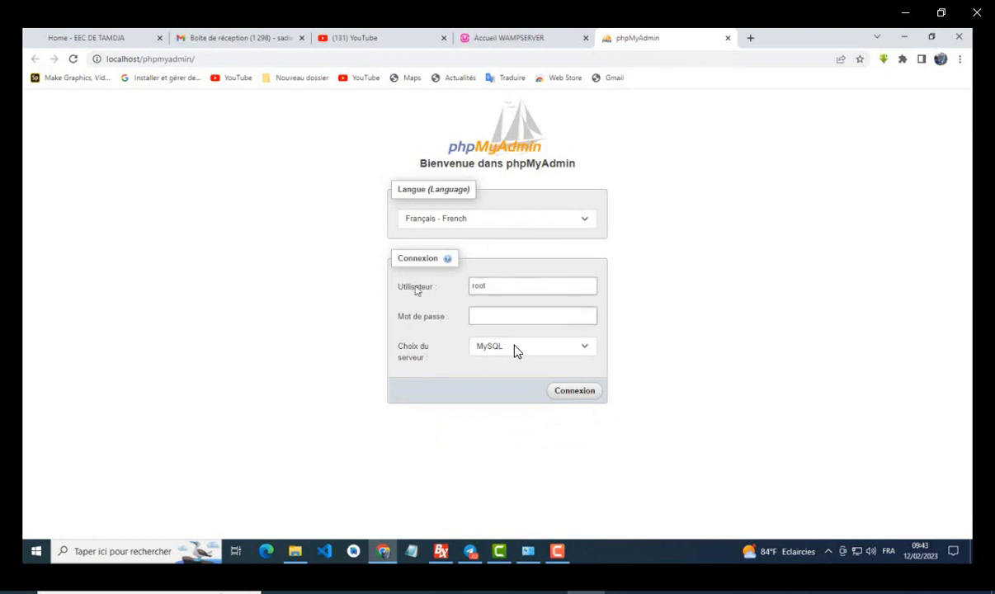
pyautogui.click(499, 286)
pyautogui.write('root')
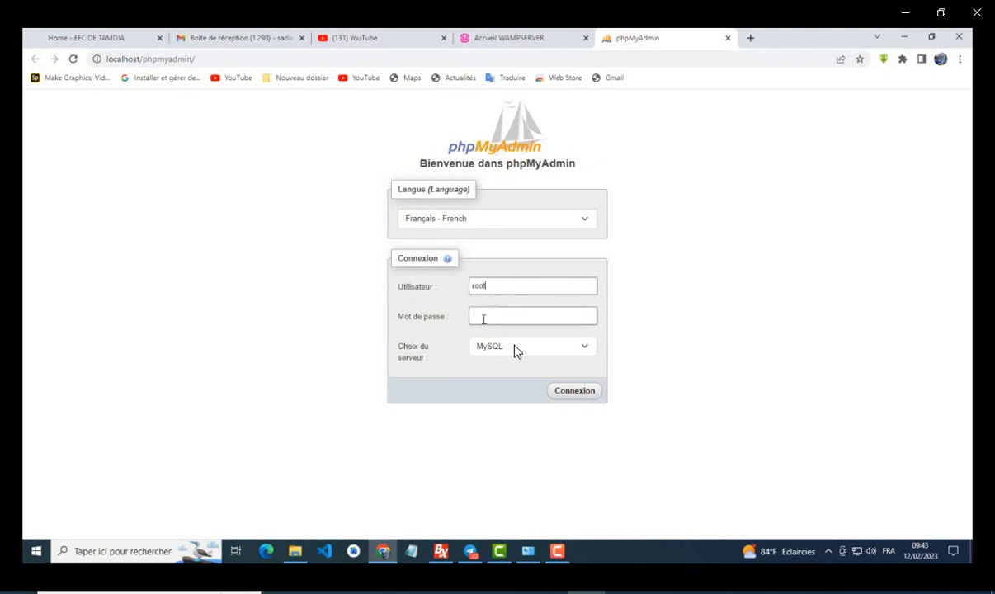
pyautogui.click(481, 318)
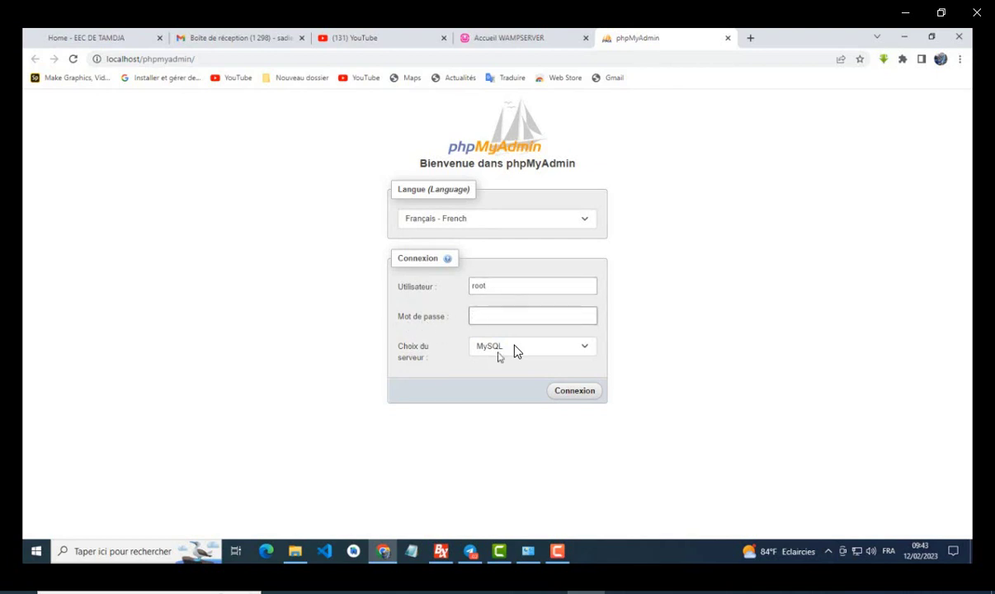
pyautogui.click(514, 349)
pyautogui.click(513, 349)
pyautogui.click(490, 285)
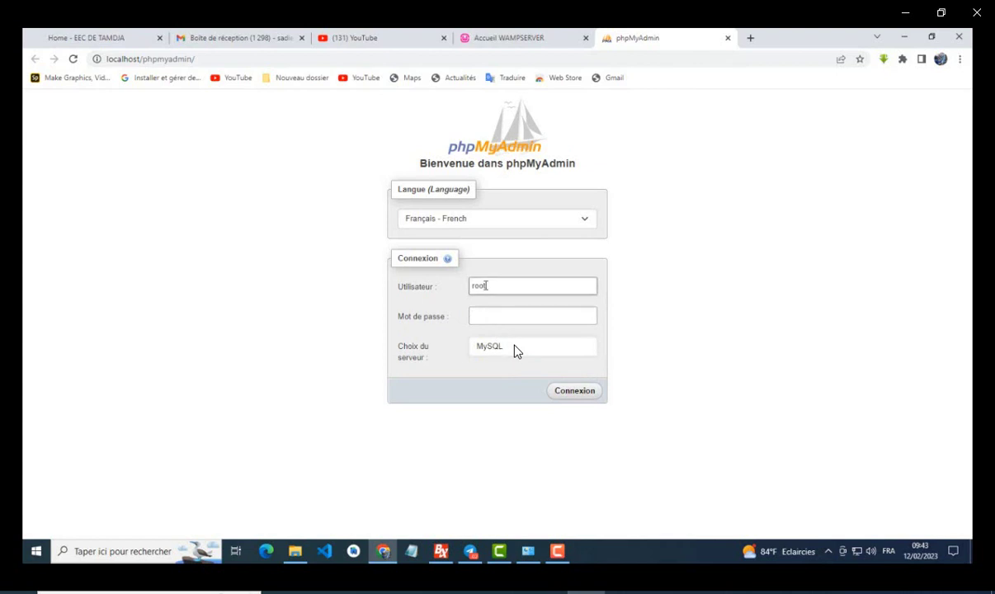
pyautogui.click(476, 325)
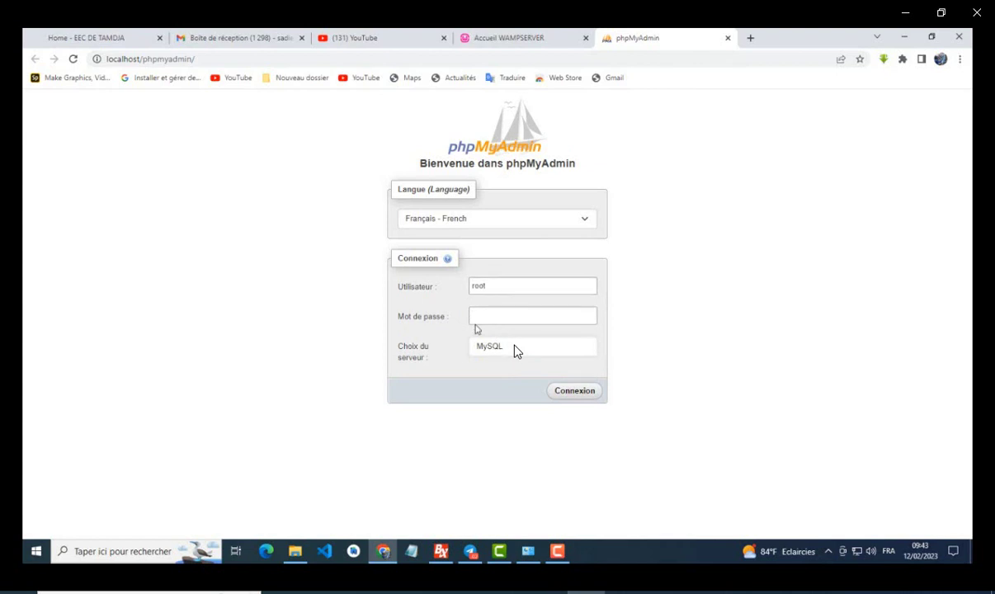
pyautogui.click(576, 392)
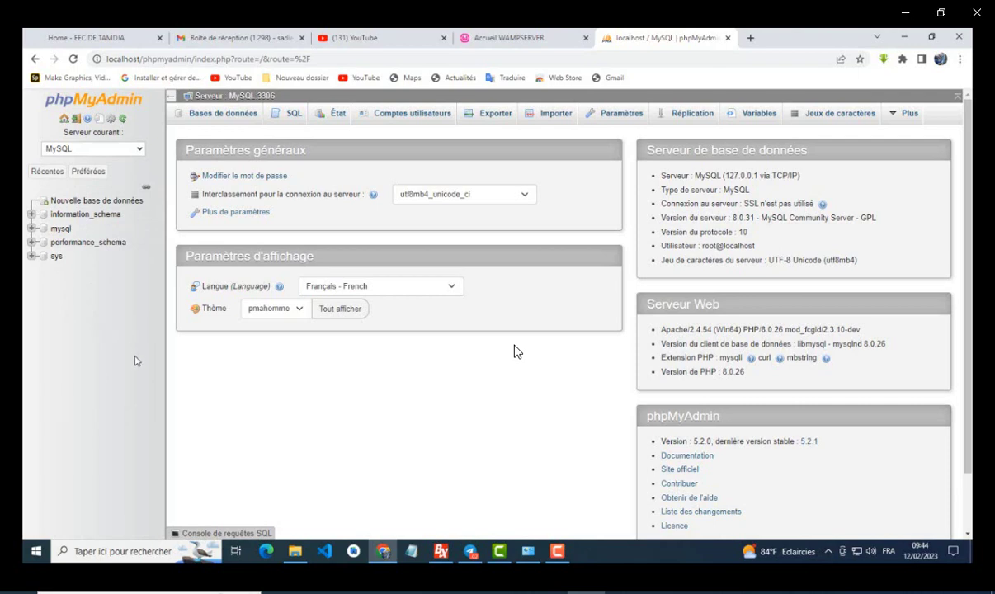
# Step: Open Nouvelle base de données and place the cursor in the Nom de base de données field
pyautogui.click(83, 201)
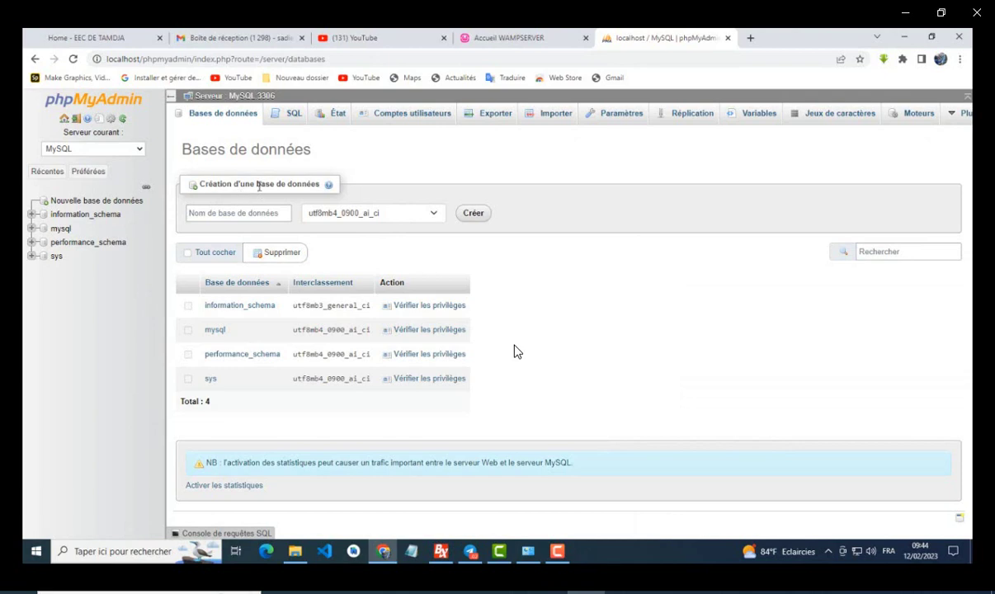
pyautogui.click(209, 216)
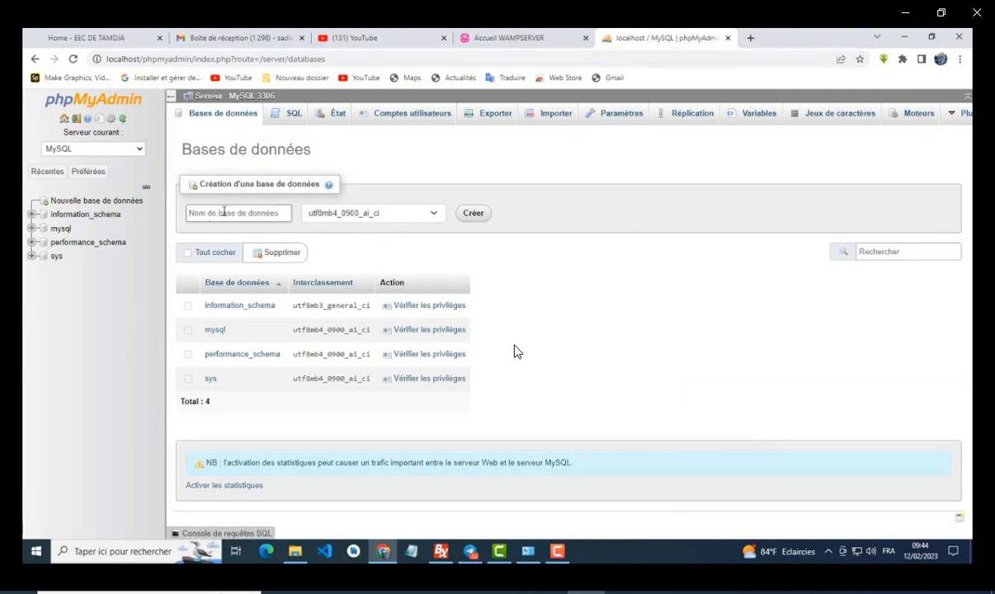
pyautogui.click(36, 60)
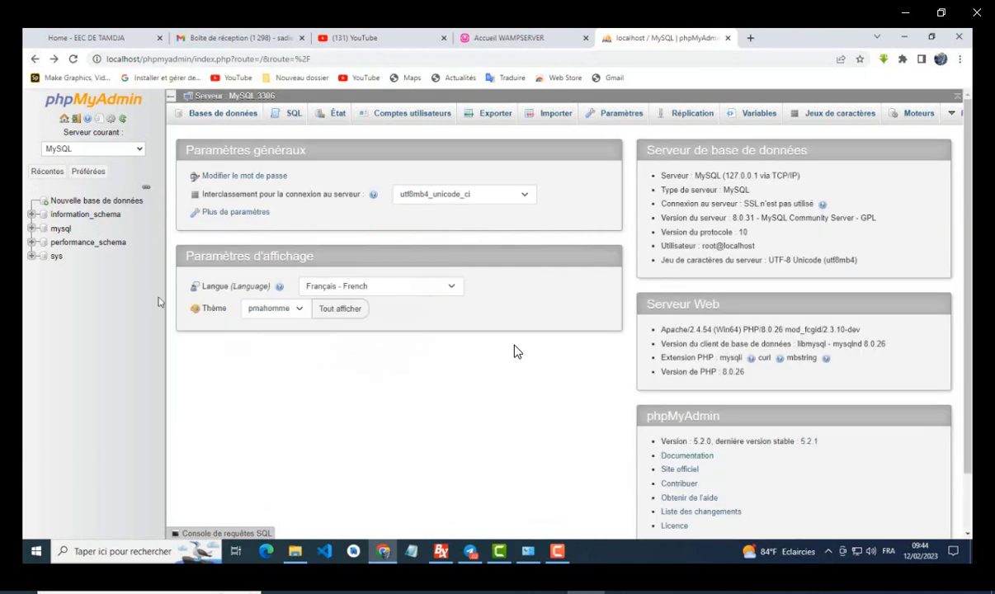
pyautogui.click(223, 116)
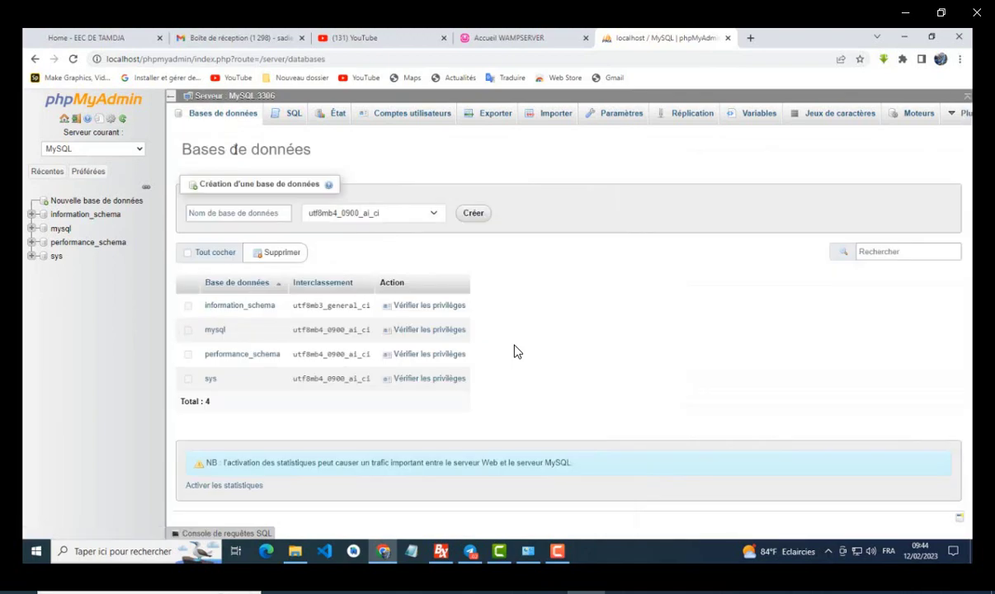
pyautogui.click(232, 212)
pyautogui.click(198, 211)
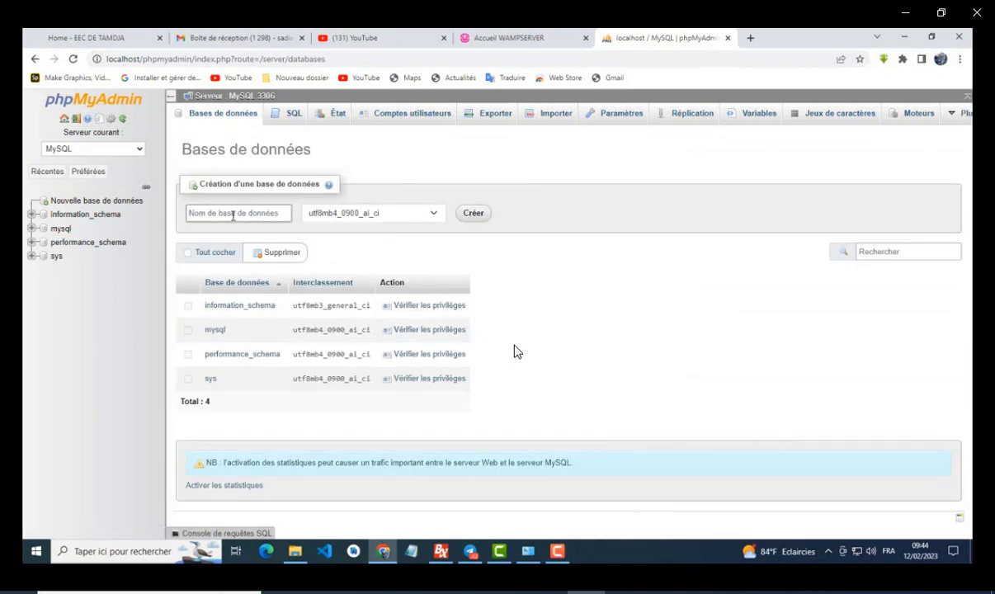
pyautogui.click(35, 59)
pyautogui.click(41, 202)
pyautogui.click(219, 214)
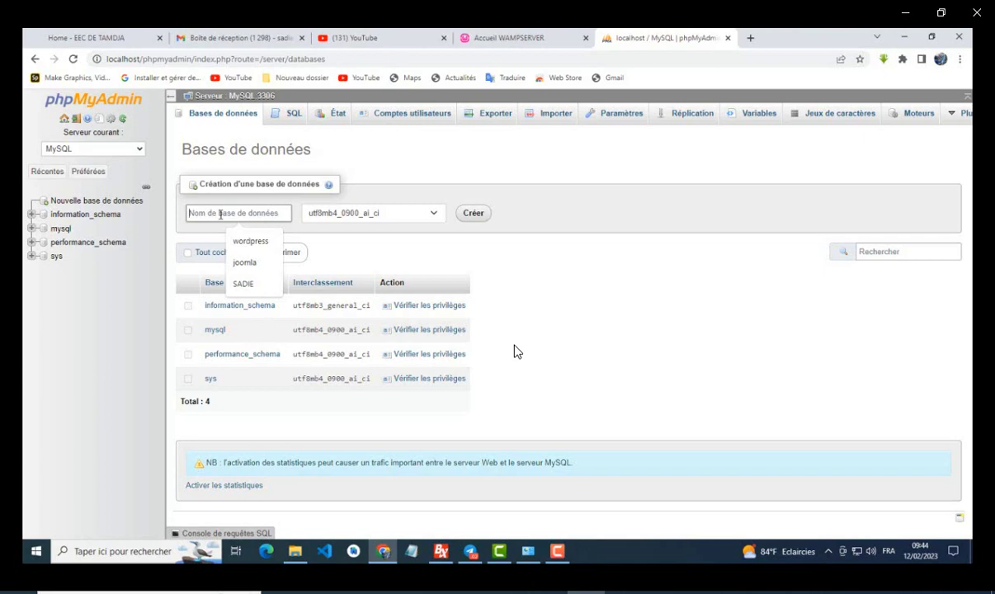
# Step: Create an empty database named sadie in phpMyAdmin, then close the phpMyAdmin tab
pyautogui.write('sadie')
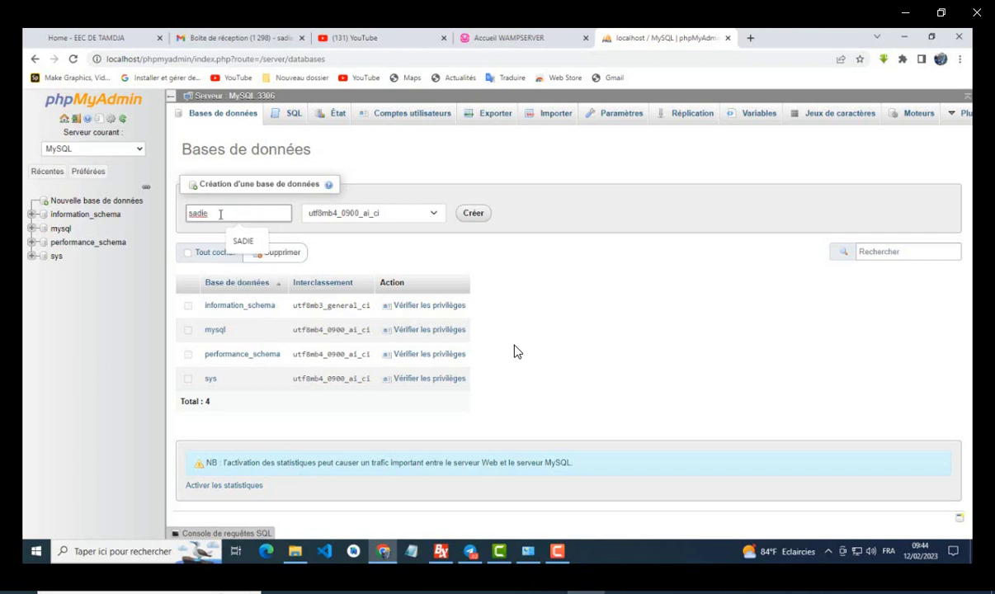
pyautogui.click(369, 224)
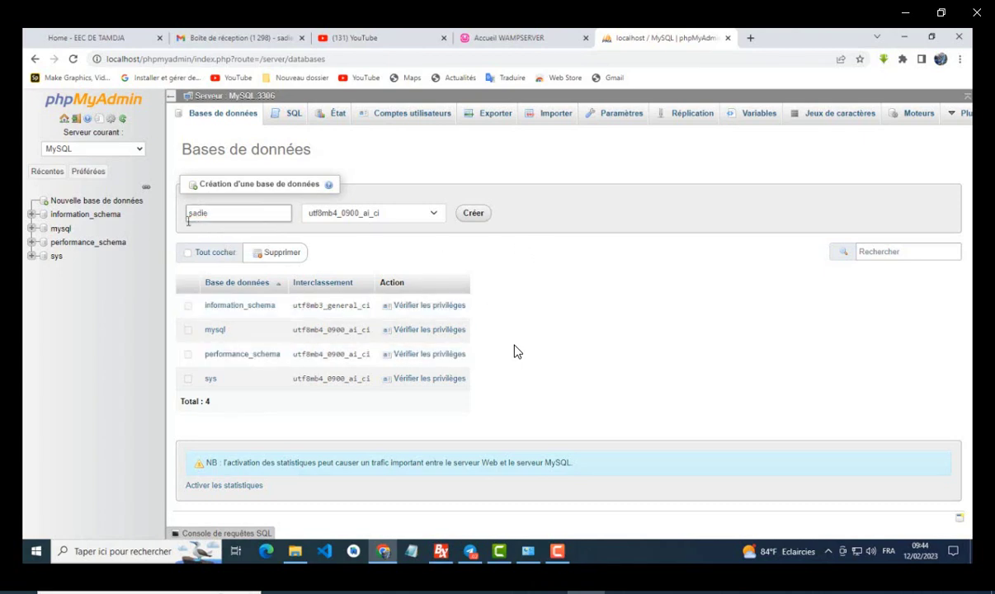
pyautogui.click(474, 213)
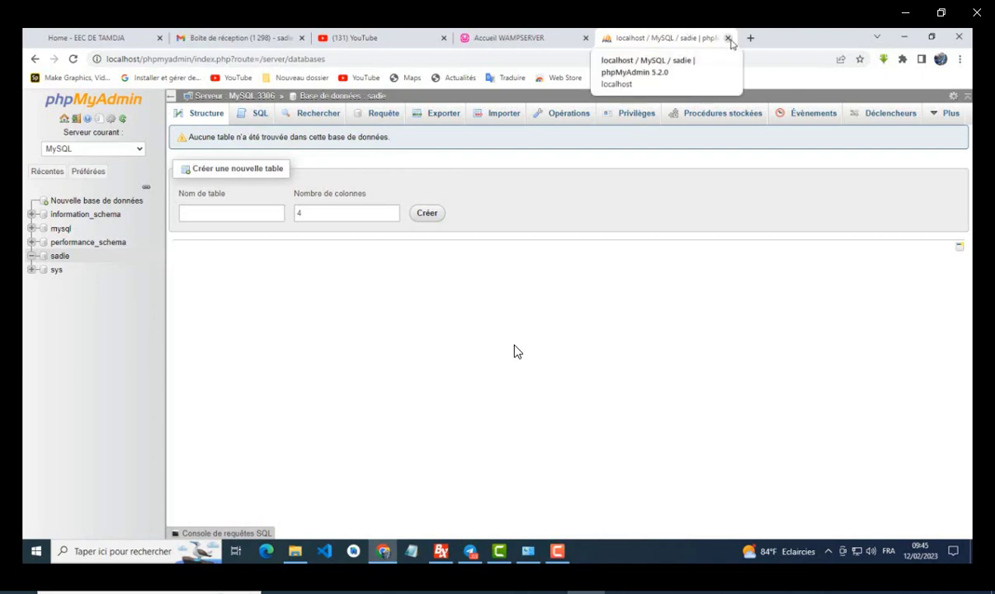
pyautogui.click(728, 38)
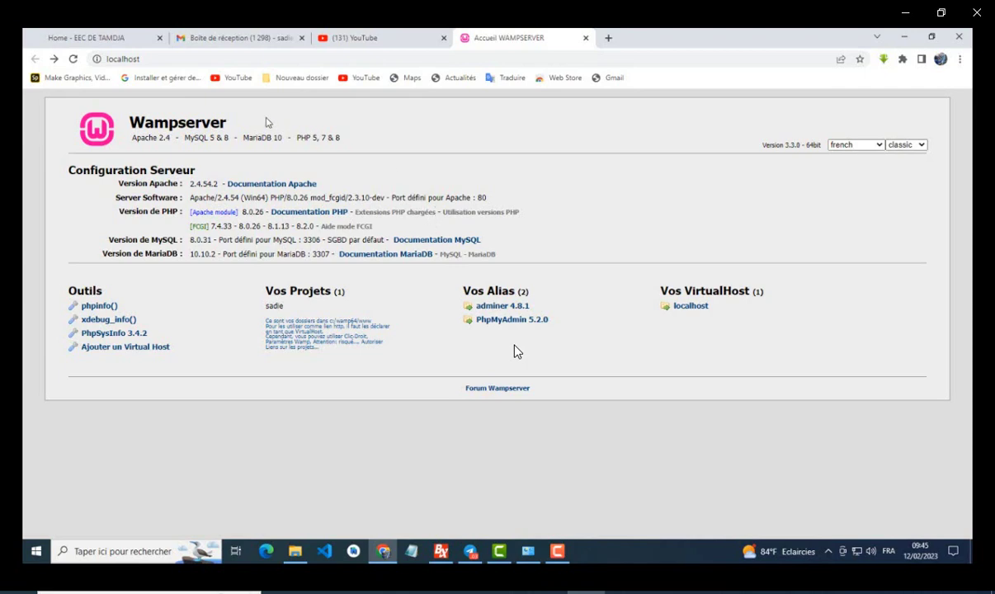
# Step: Load localhost/sadie from Chrome's address bar
pyautogui.click(174, 58)
pyautogui.click(174, 58)
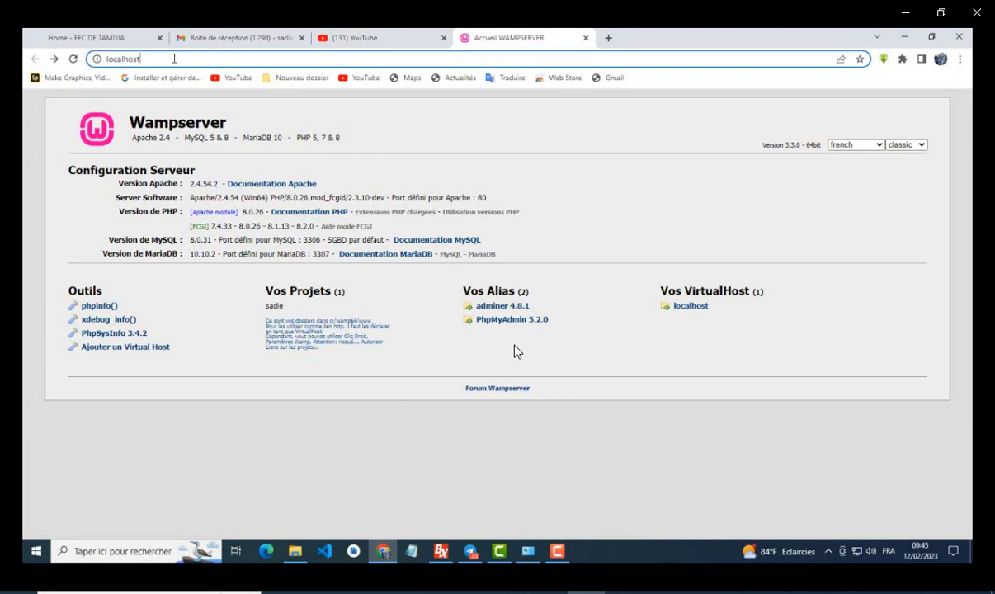
pyautogui.write('/')
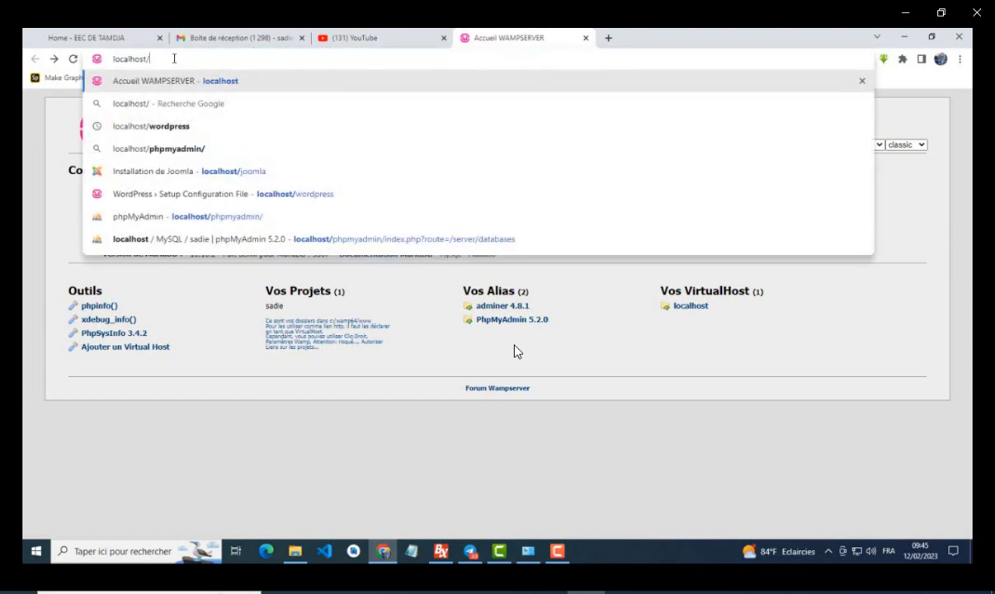
pyautogui.write('sadi')
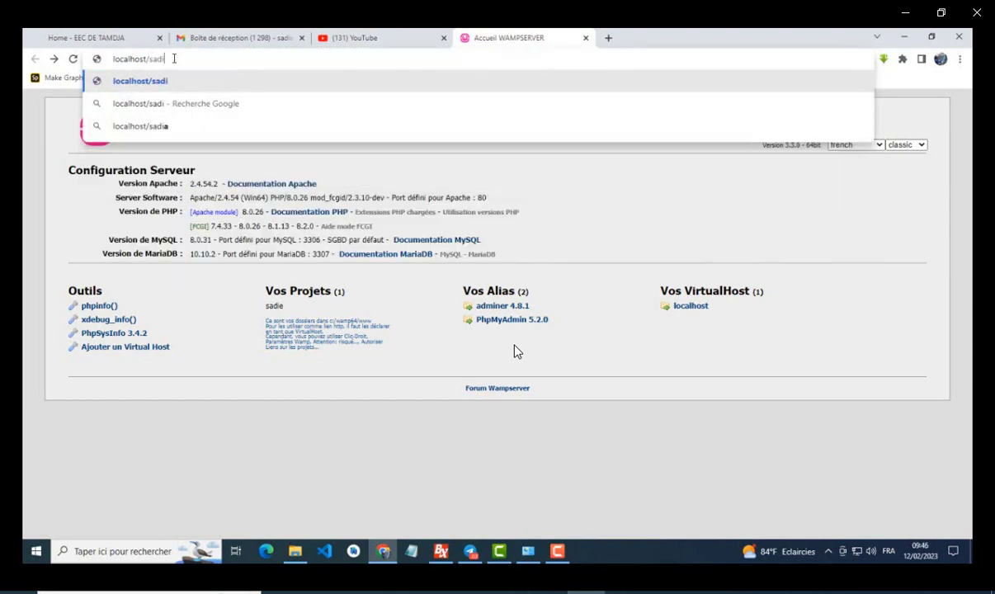
pyautogui.write('e')
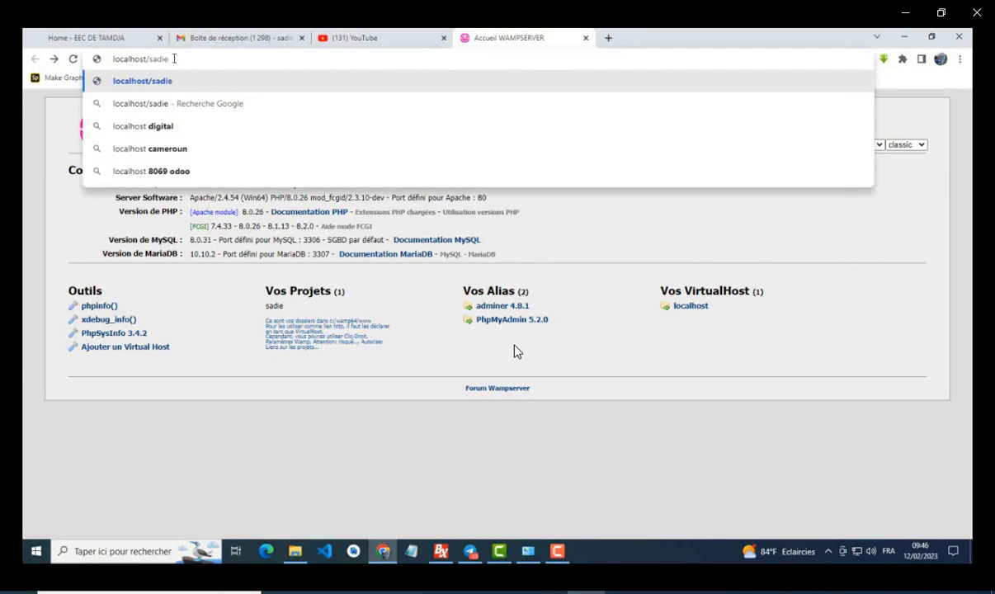
pyautogui.press('Return')
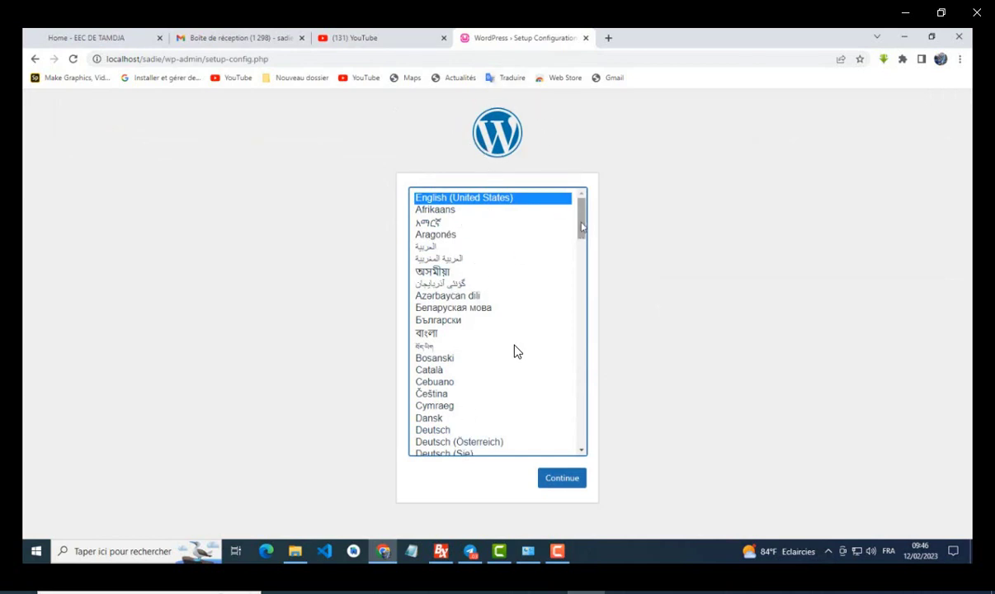
# Step: Choose Français as the installer language and continue past the welcome page with 'C'est parti !'
pyautogui.moveTo(581, 220); pyautogui.dragTo(585, 311)
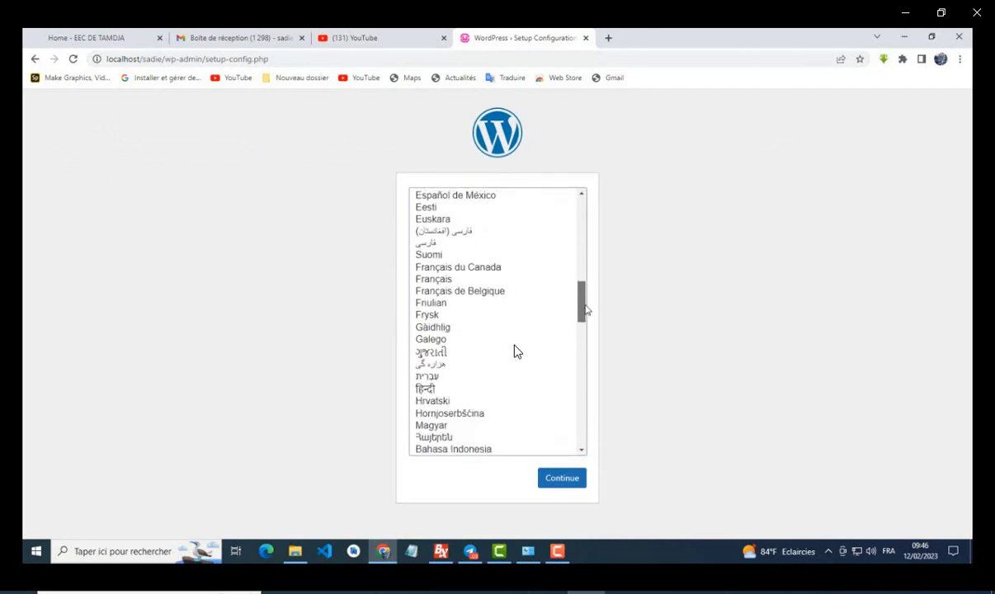
pyautogui.click(443, 281)
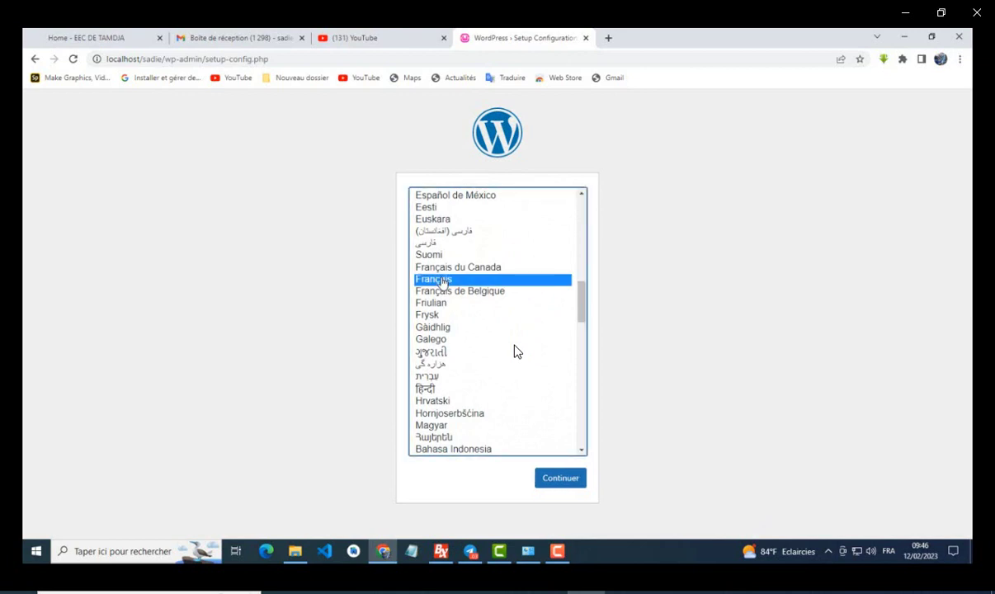
pyautogui.click(559, 481)
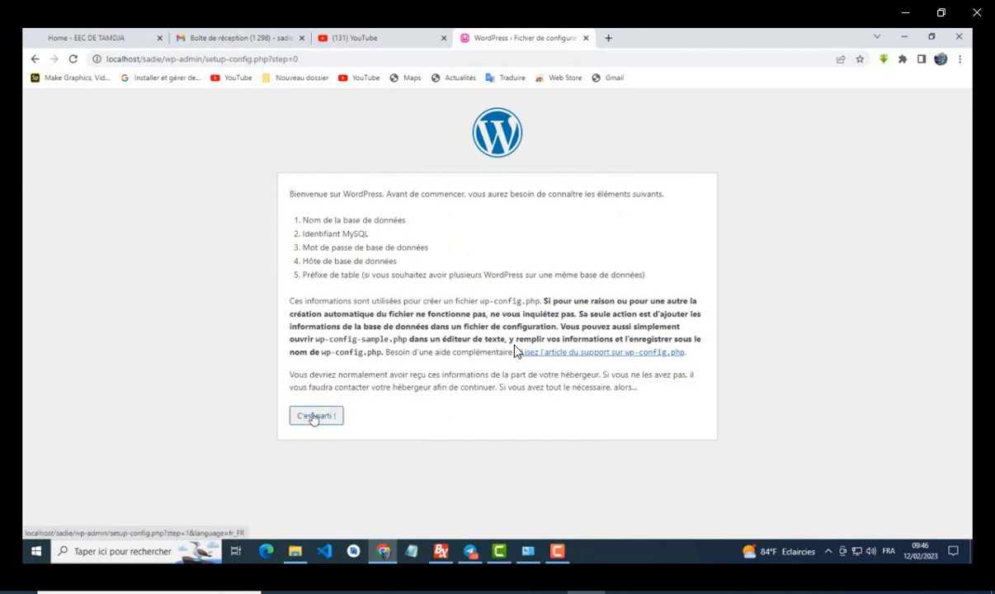
pyautogui.click(315, 416)
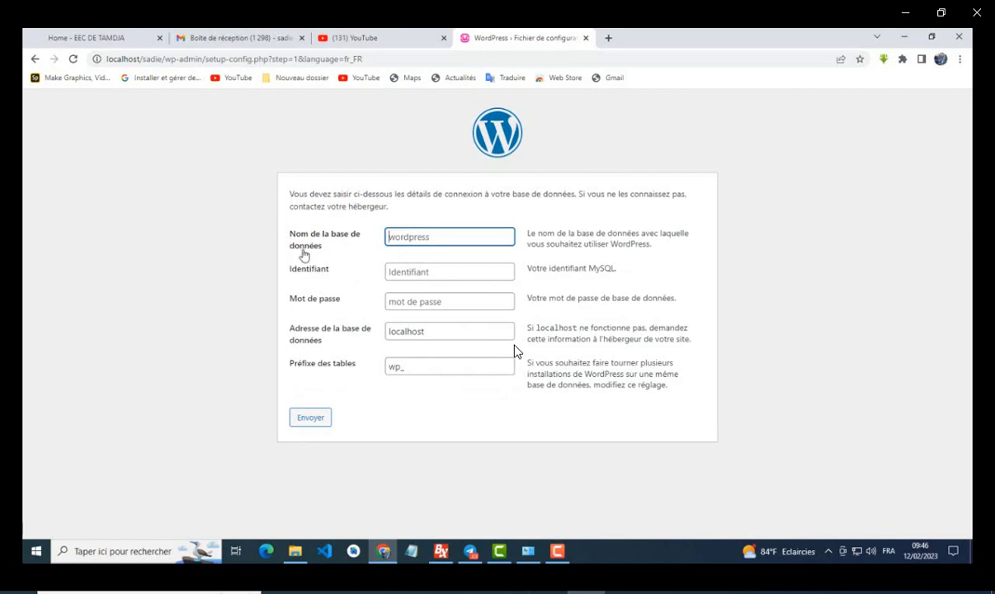
# Step: Submit database sadie, user root, empty password, host localhost and prefix wp_
pyautogui.click(402, 236)
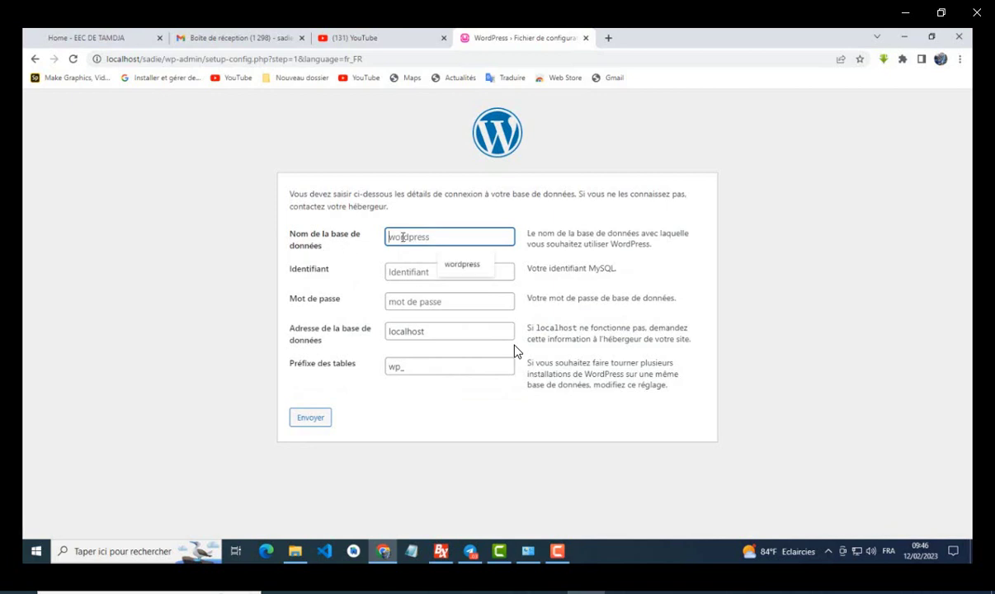
pyautogui.write('sadie')
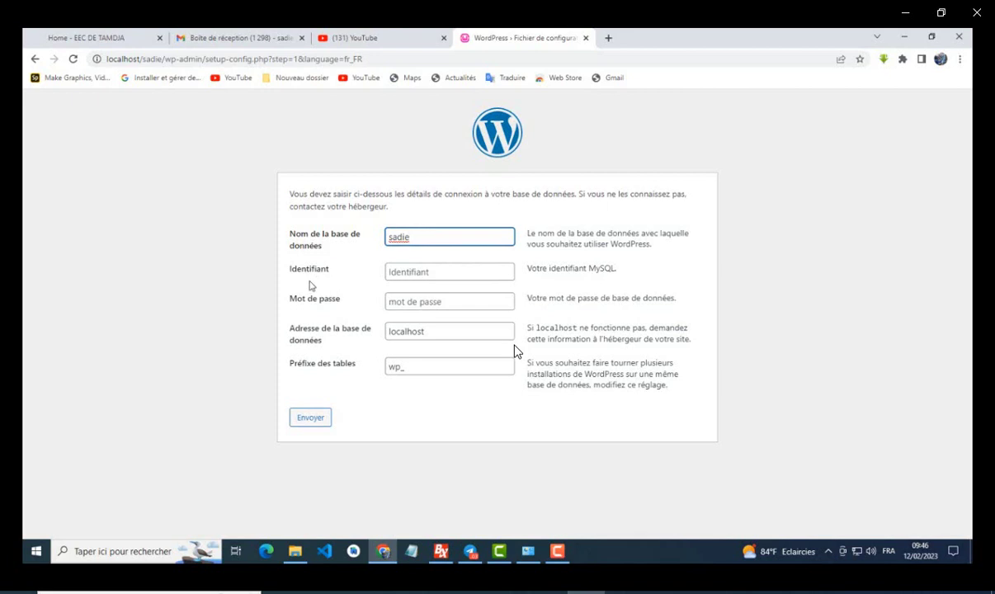
pyautogui.click(397, 273)
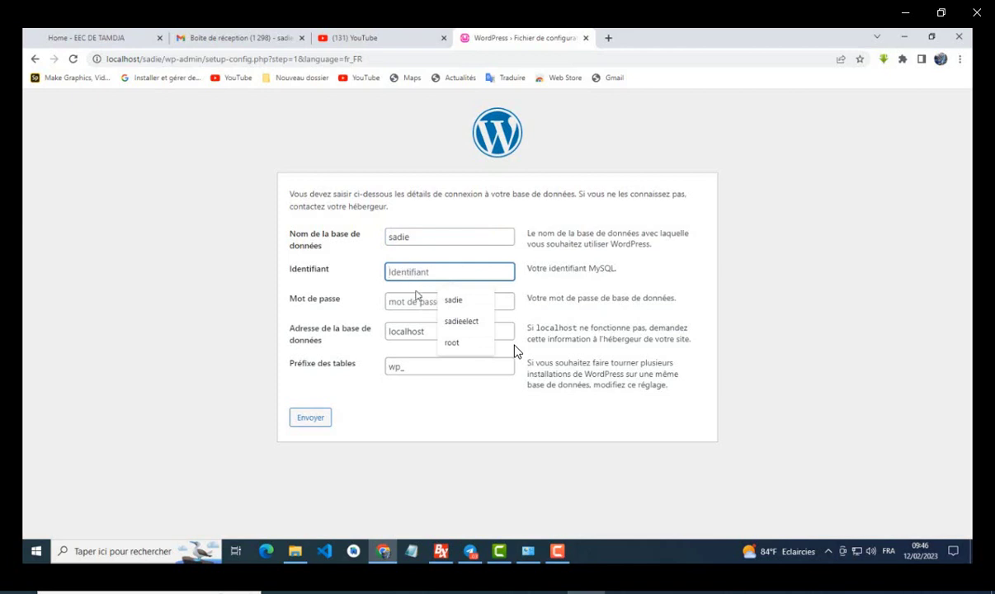
pyautogui.write('sa')
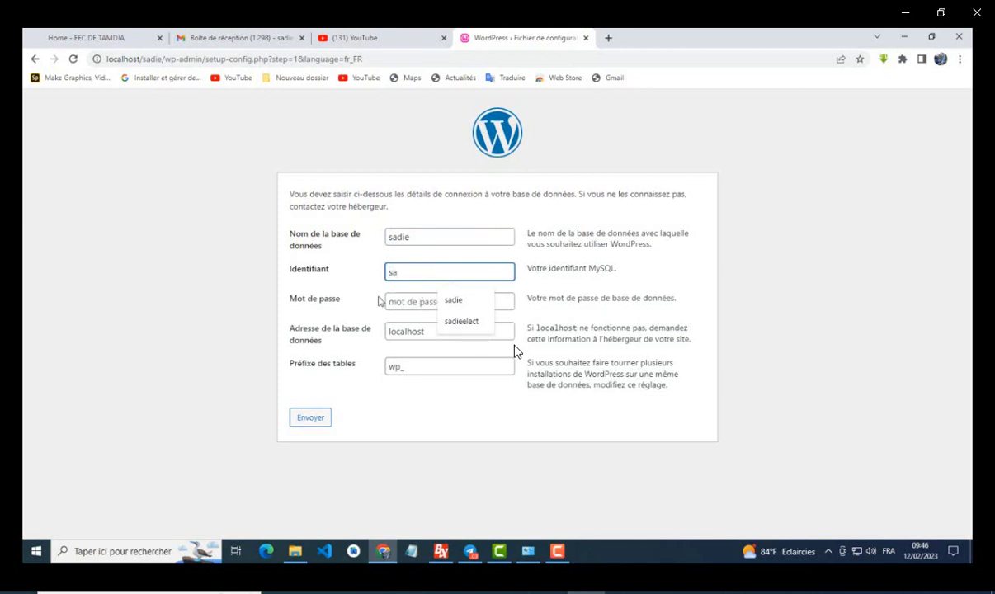
pyautogui.write('dieelect')
pyautogui.click(460, 321)
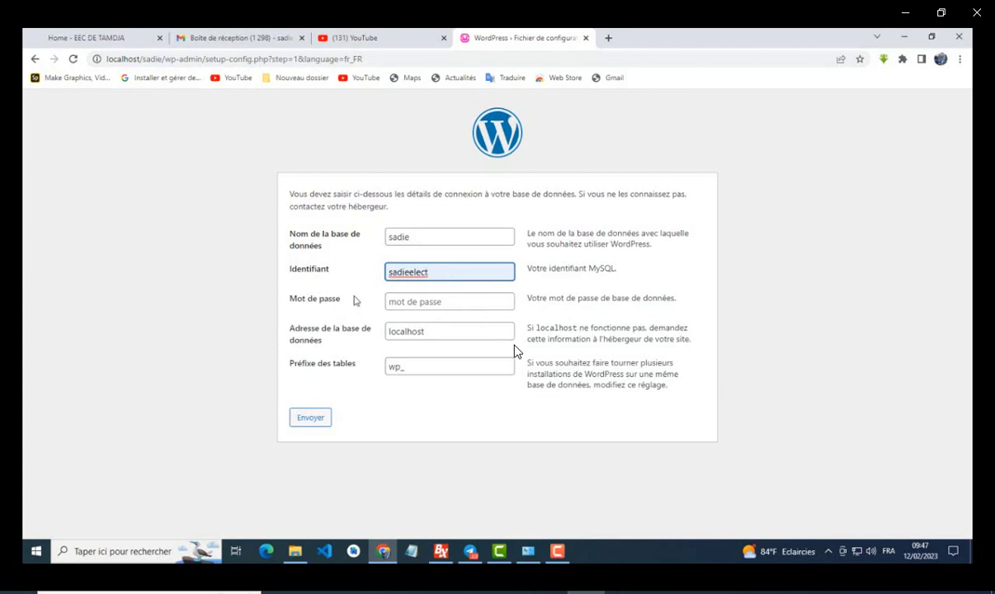
pyautogui.click(425, 302)
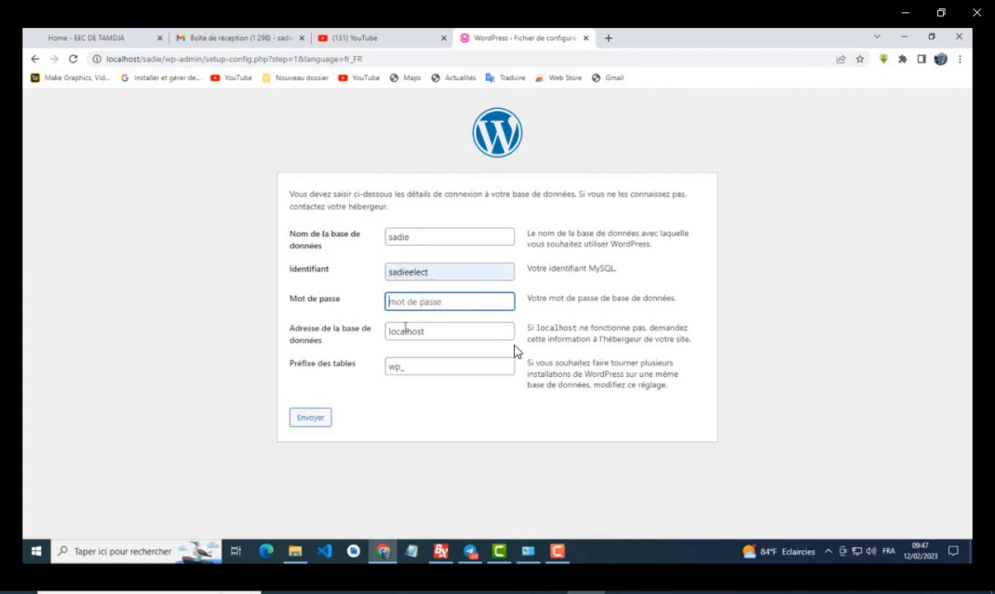
pyautogui.click(412, 330)
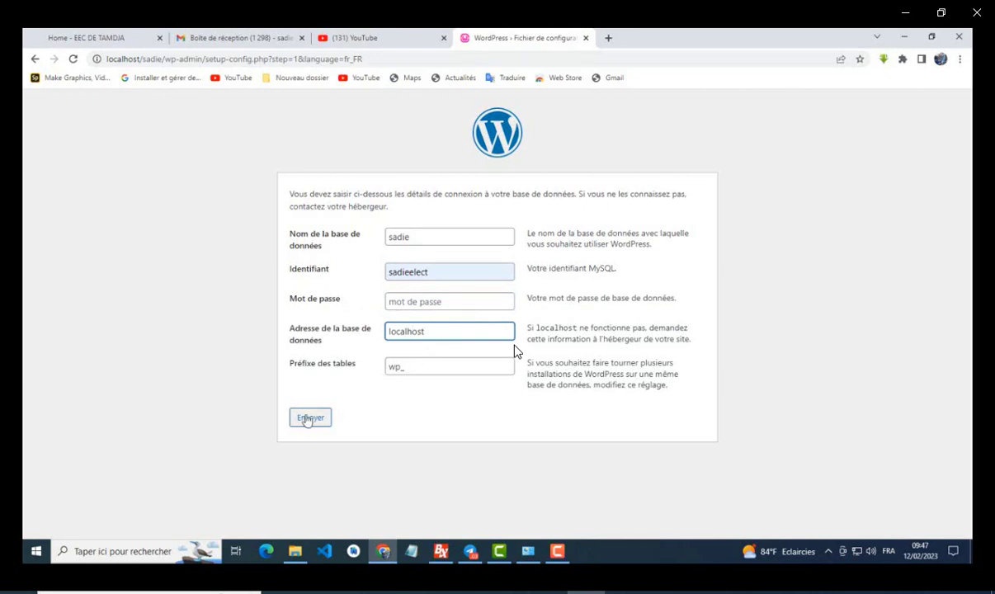
pyautogui.click(433, 272)
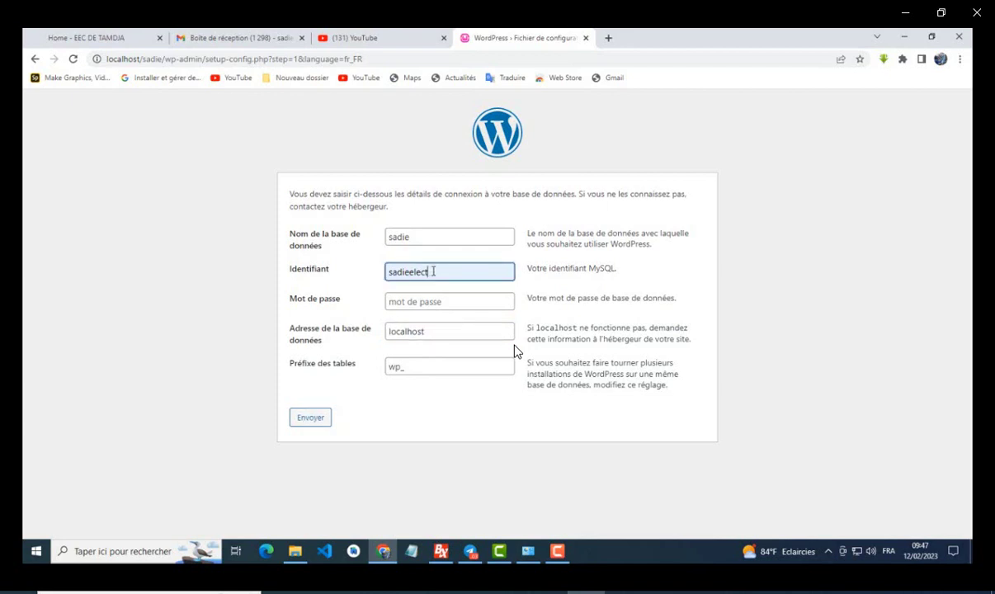
pyautogui.moveTo(433, 272); pyautogui.dragTo(369, 278)
pyautogui.write('root')
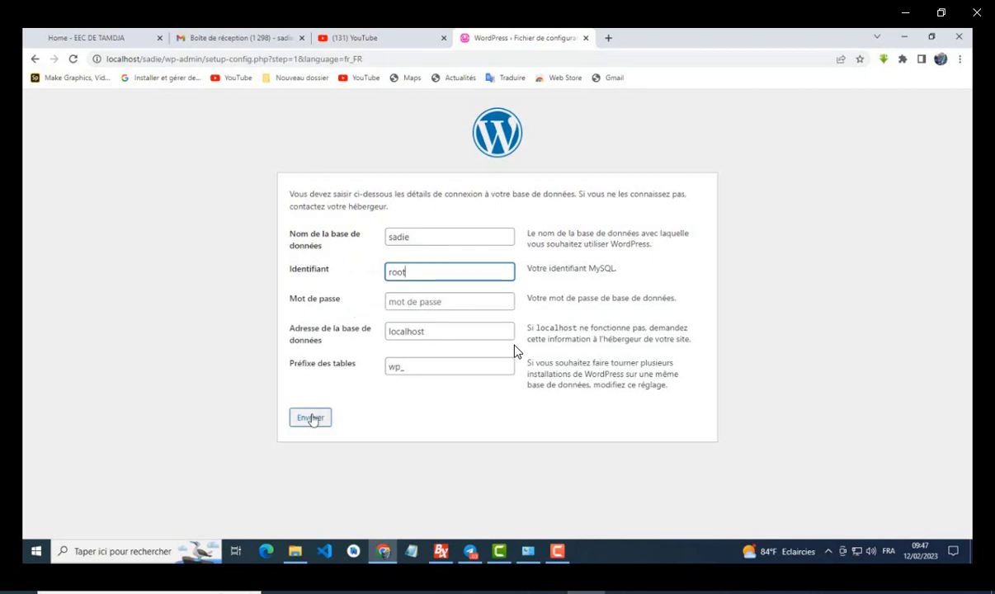
pyautogui.click(310, 419)
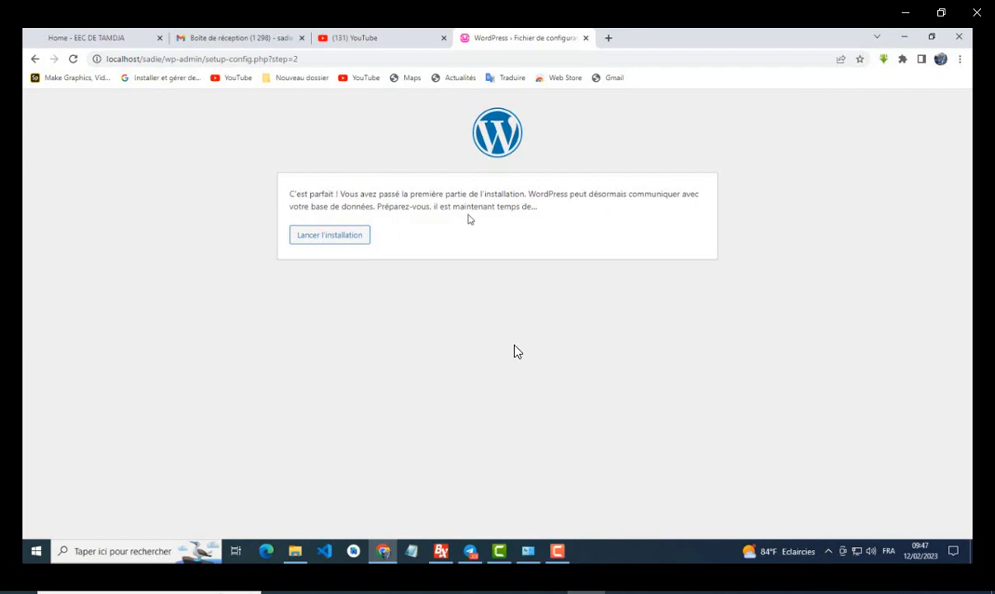
# Step: Launch the installation with 'Lancer l'installation'
pyautogui.click(334, 236)
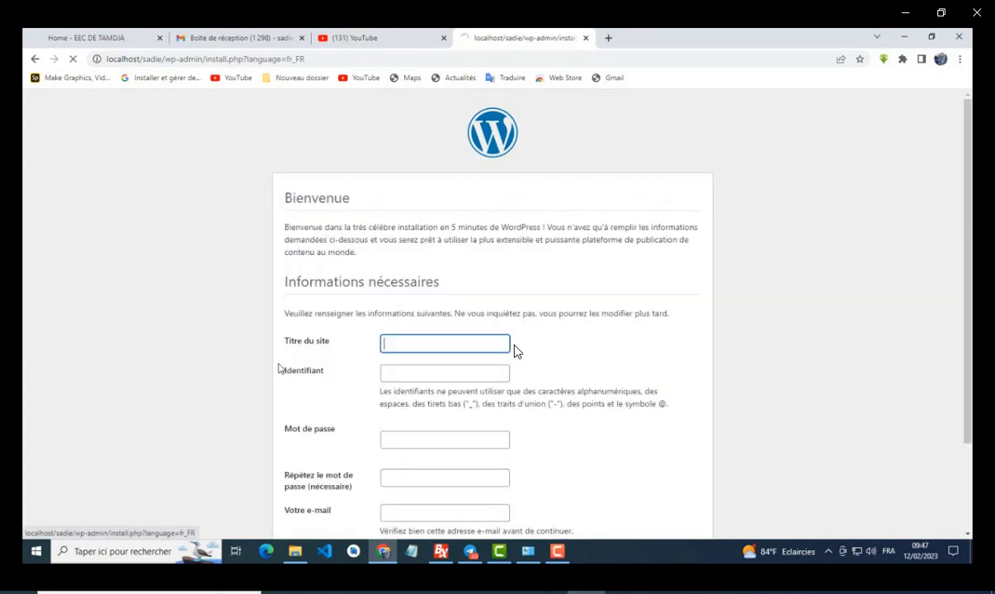
# Step: Enter the site title SADIE Électronique and the admin username
pyautogui.scroll(-2, 516, 351)
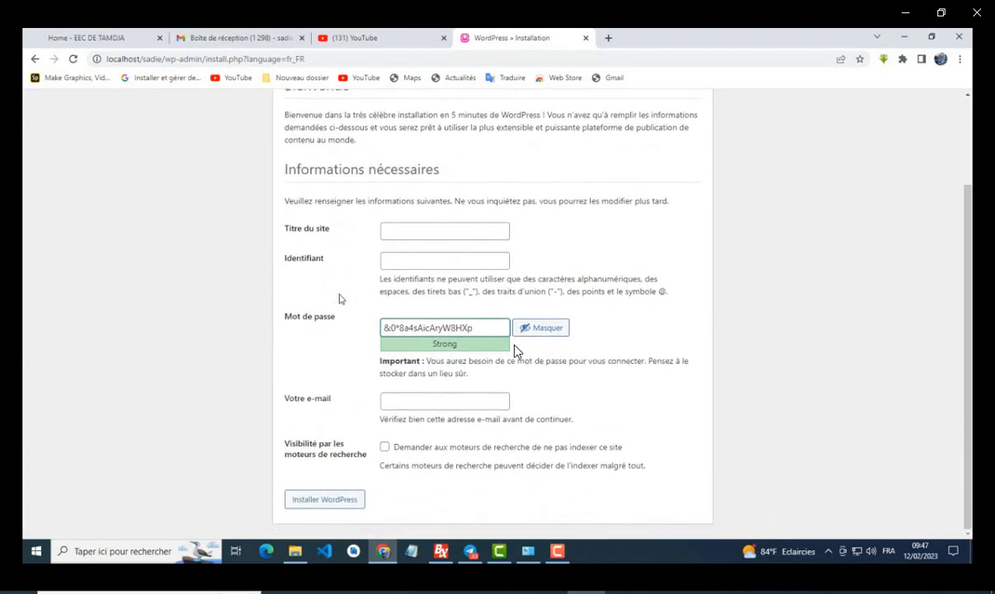
pyautogui.scroll(2, 517, 351)
pyautogui.scroll(-2, 516, 352)
pyautogui.click(398, 230)
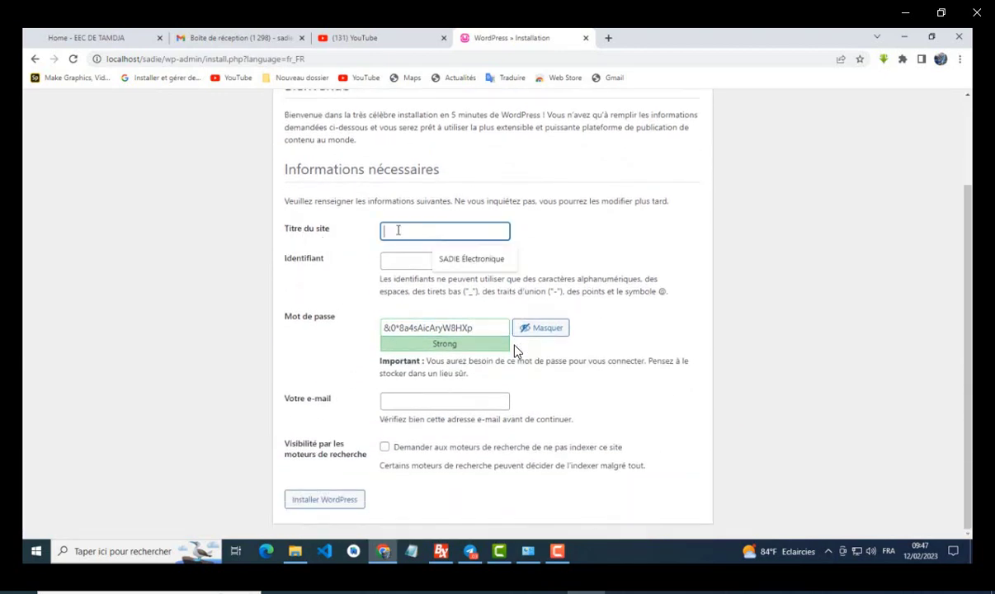
pyautogui.click(400, 261)
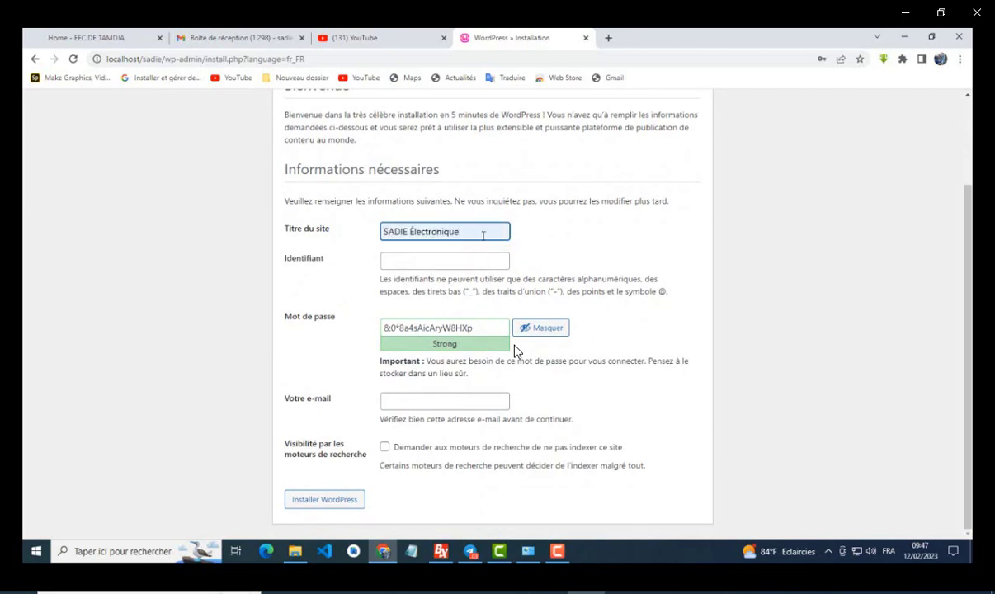
pyautogui.click(391, 261)
pyautogui.write('s')
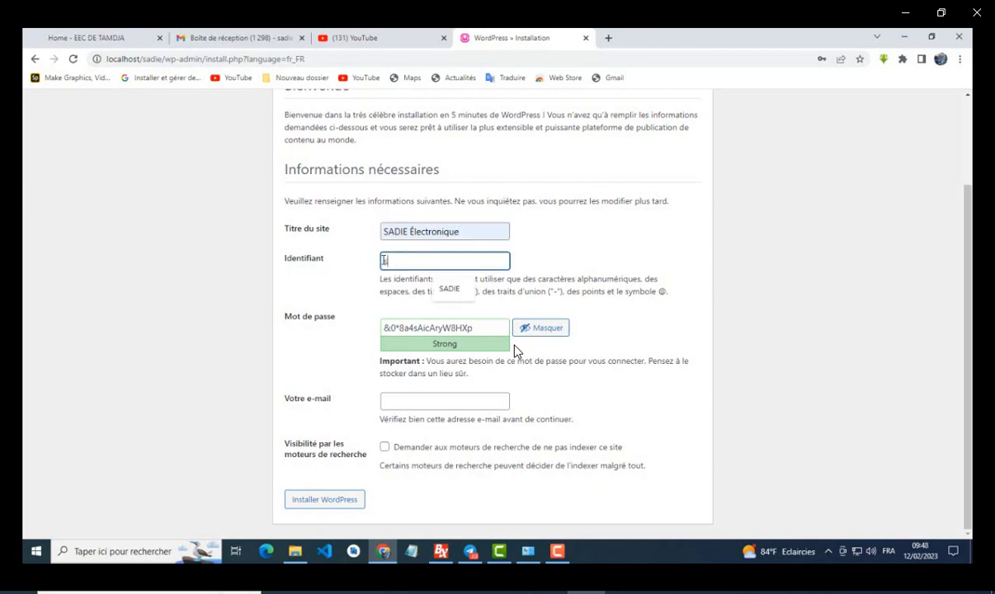
pyautogui.write('adiee')
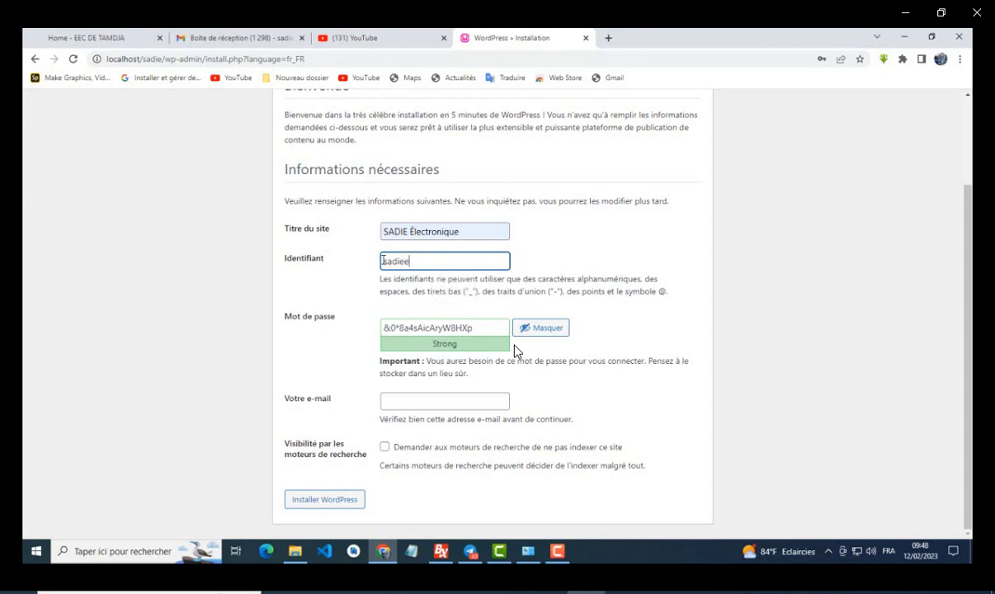
pyautogui.write('lect')
# Step: Replace the generated password with a short one and confirm using a weak password
pyautogui.moveTo(483, 328); pyautogui.dragTo(375, 332)
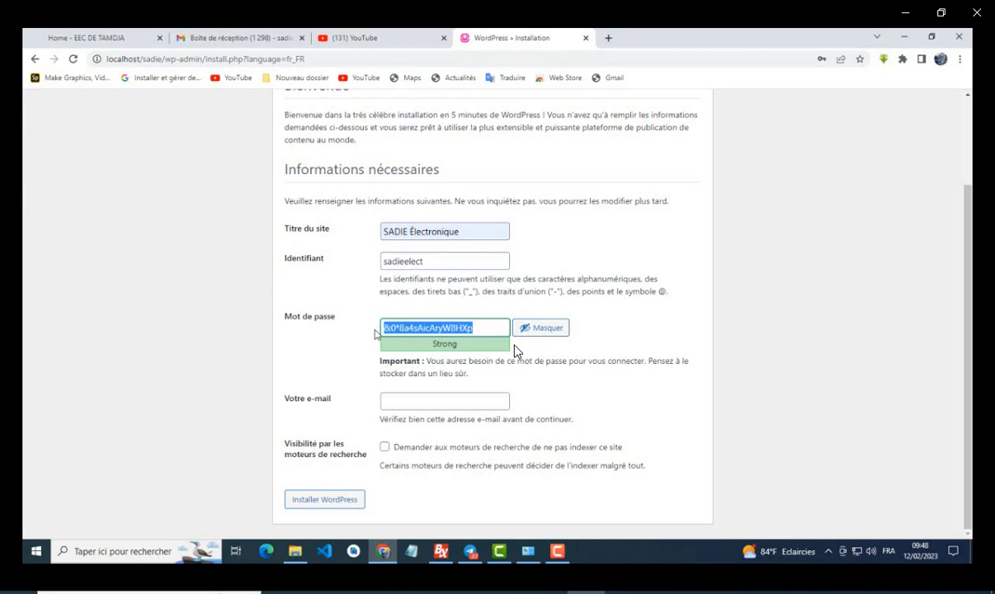
pyautogui.write('g')
pyautogui.press('BackSpace')
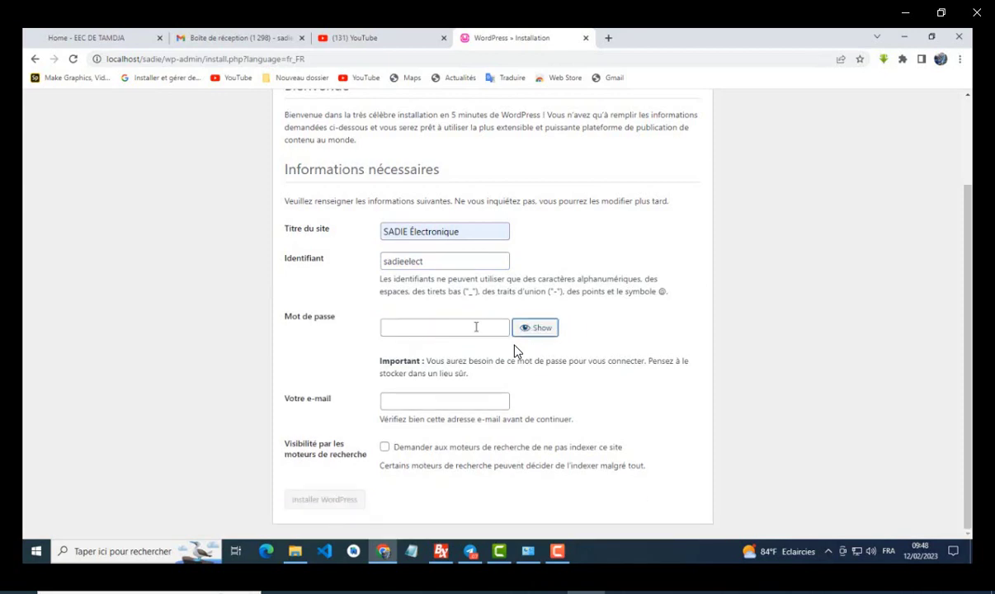
pyautogui.click(521, 327)
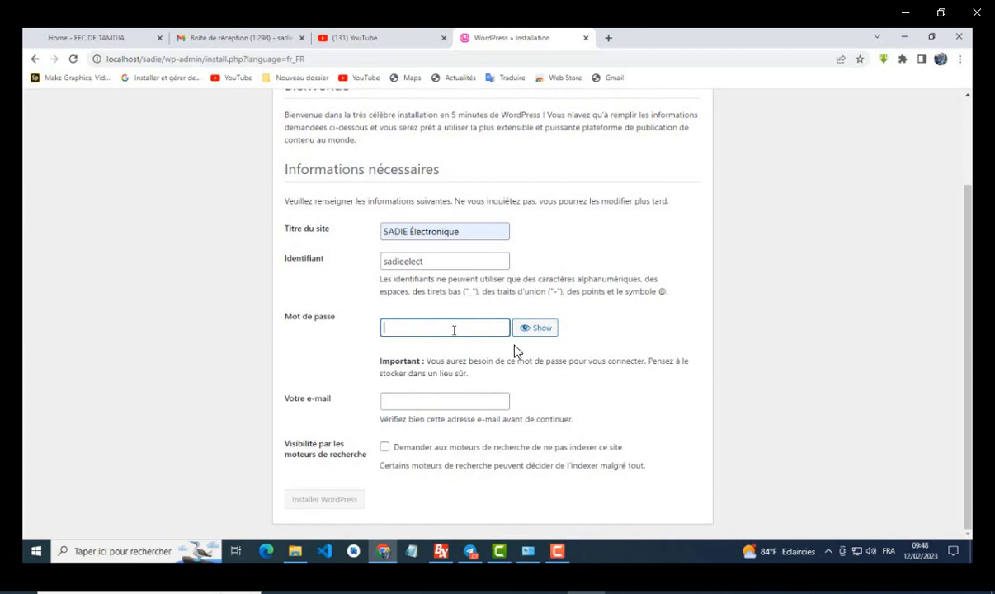
pyautogui.write('•••')
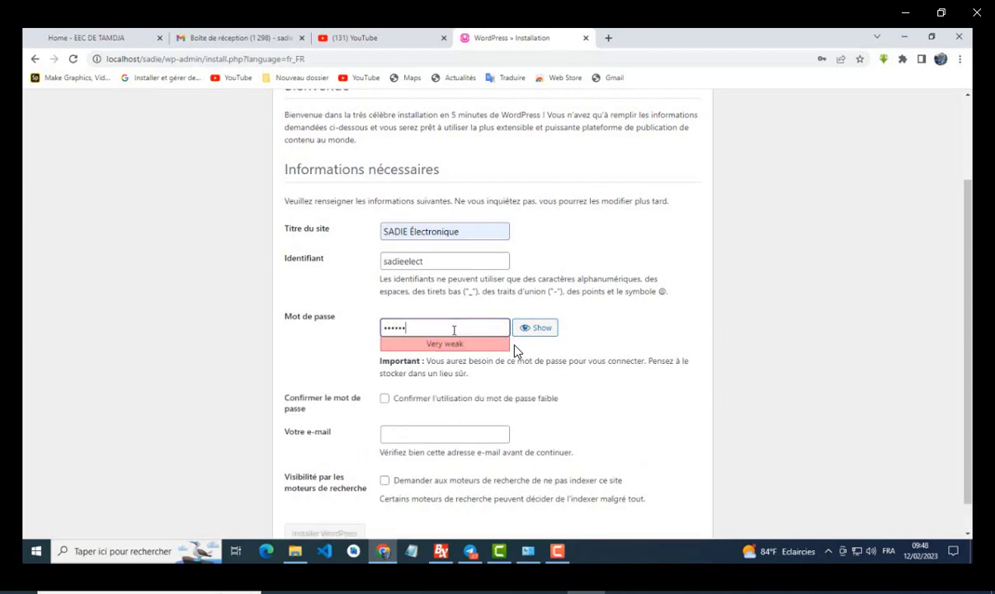
pyautogui.write('1')
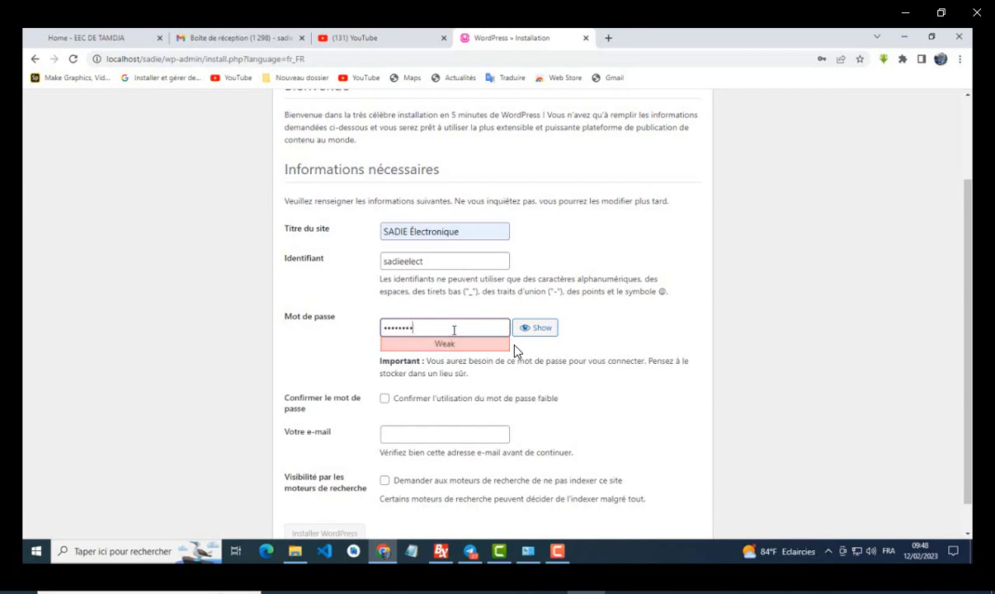
pyautogui.write('1')
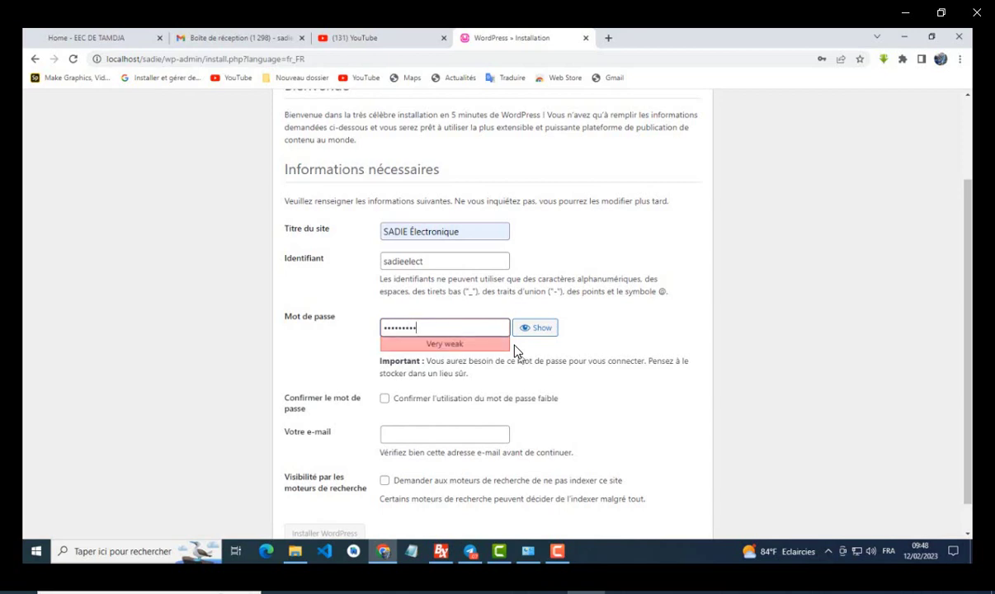
pyautogui.click(386, 399)
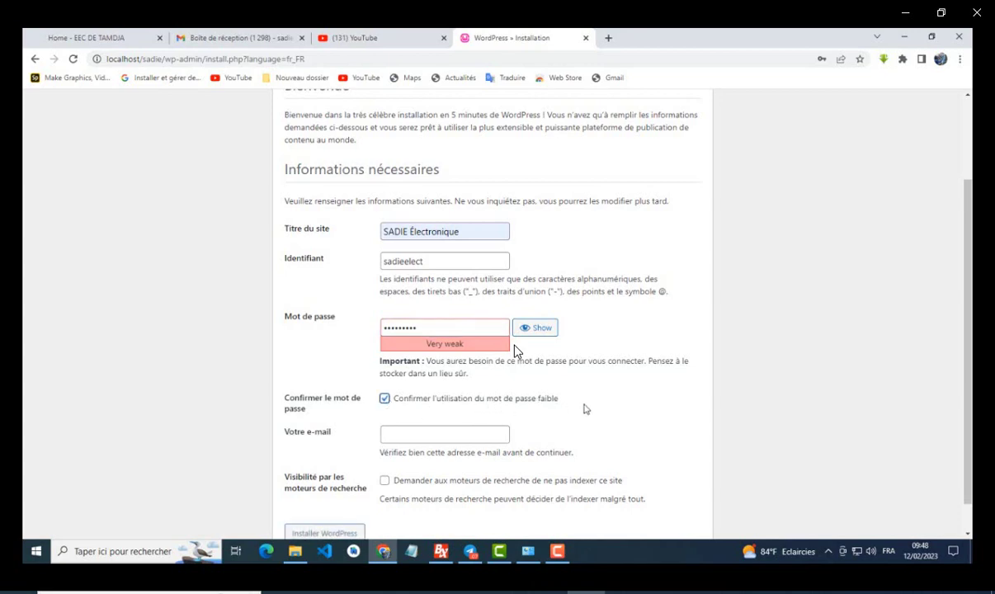
# Step: Autofill the admin e-mail, discourage search engine indexing, and submit Installer WordPress
pyautogui.click(392, 435)
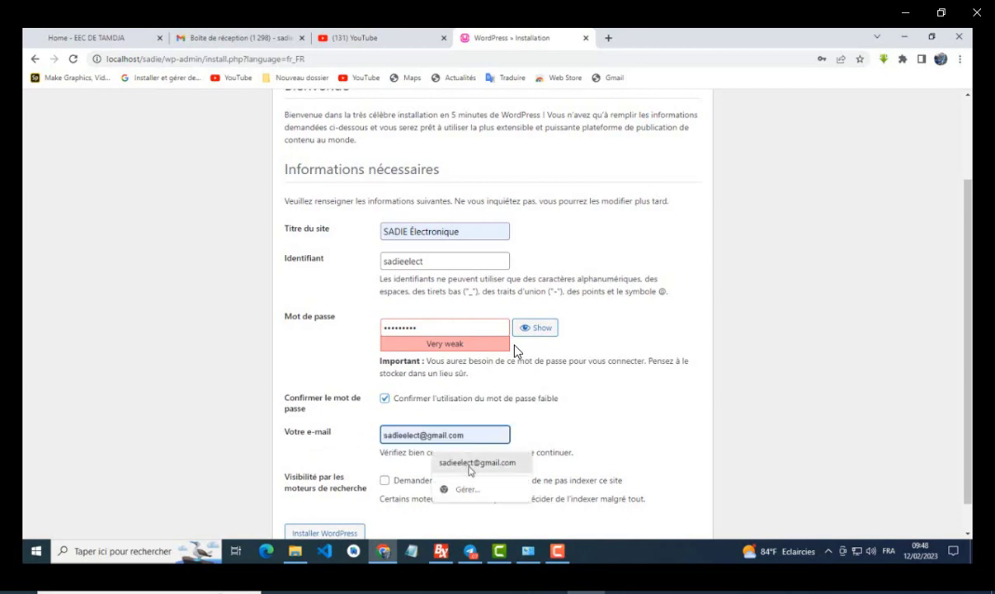
pyautogui.click(470, 464)
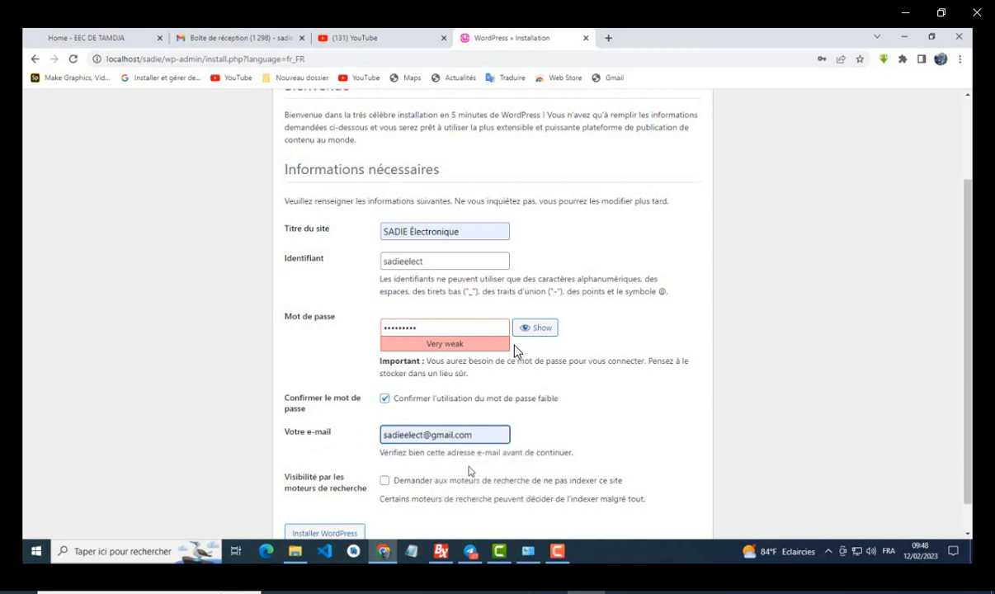
pyautogui.scroll(-2, 466, 468)
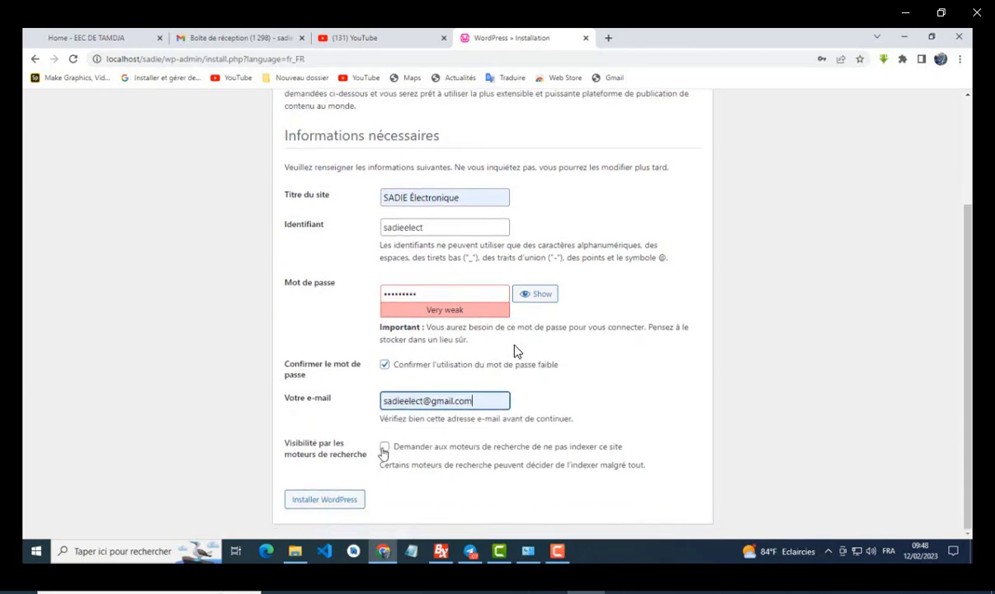
pyautogui.click(384, 450)
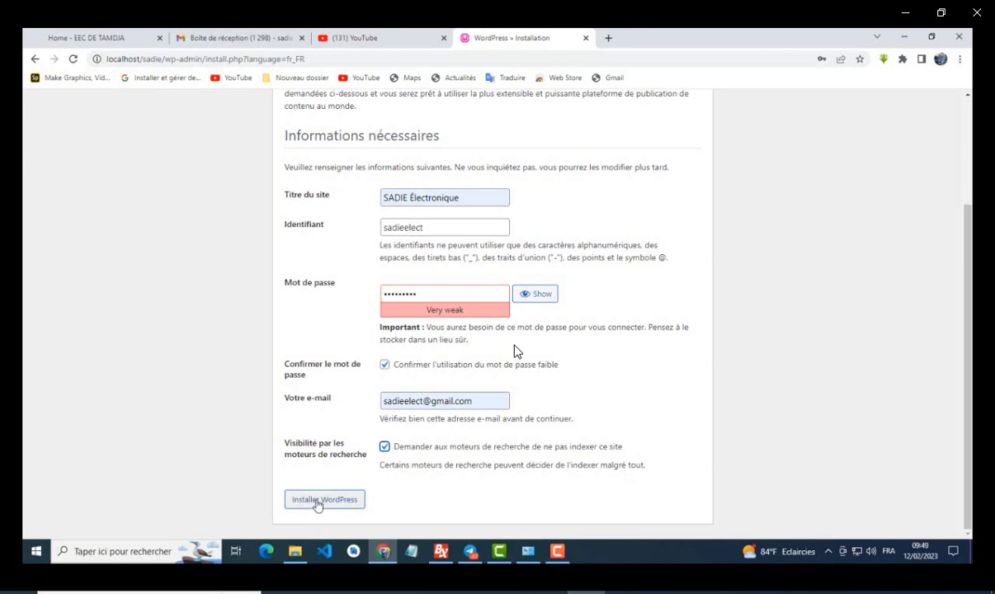
pyautogui.scroll(3, 348, 469)
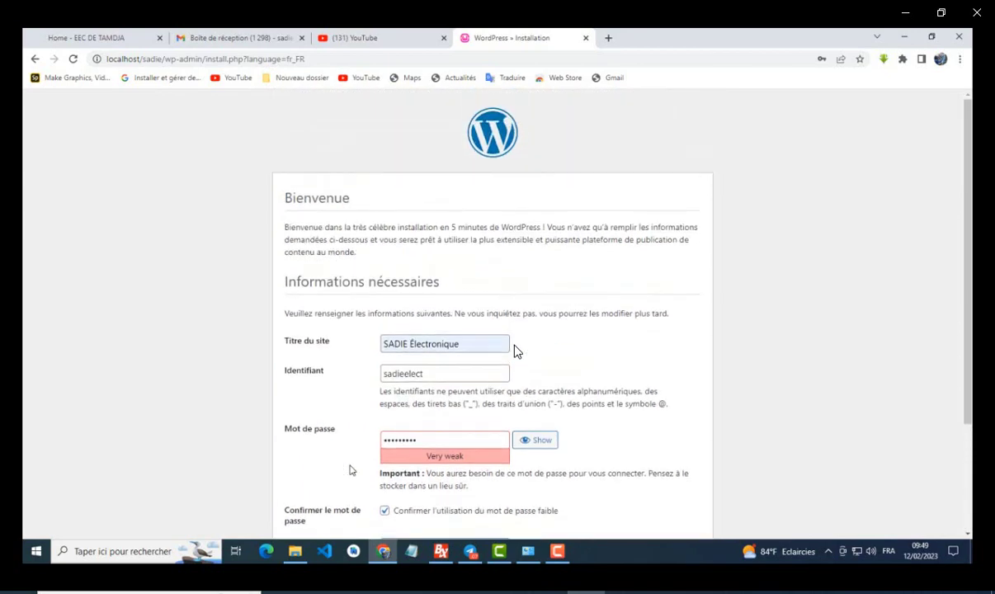
pyautogui.scroll(-3, 348, 469)
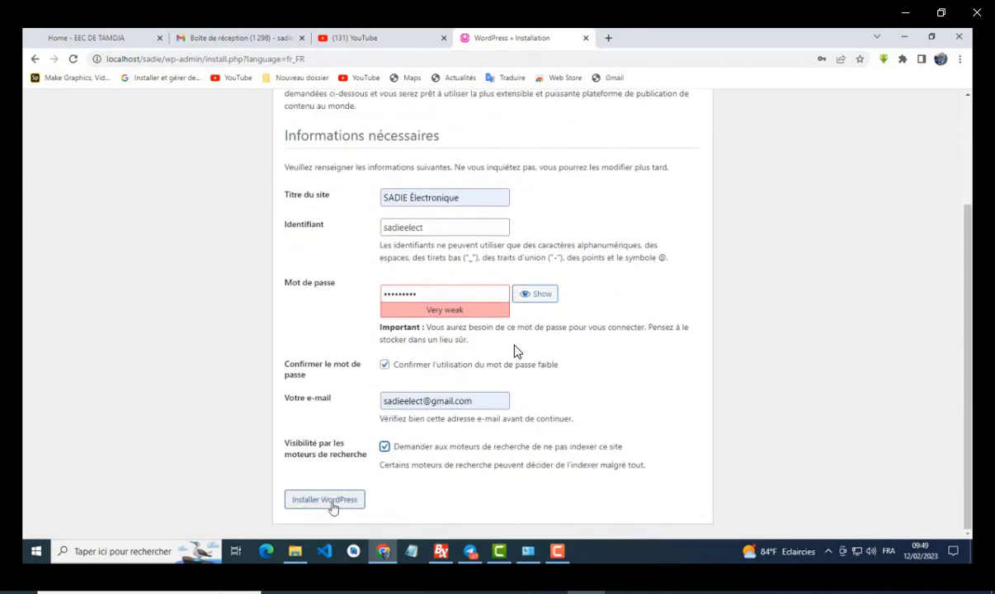
pyautogui.click(331, 501)
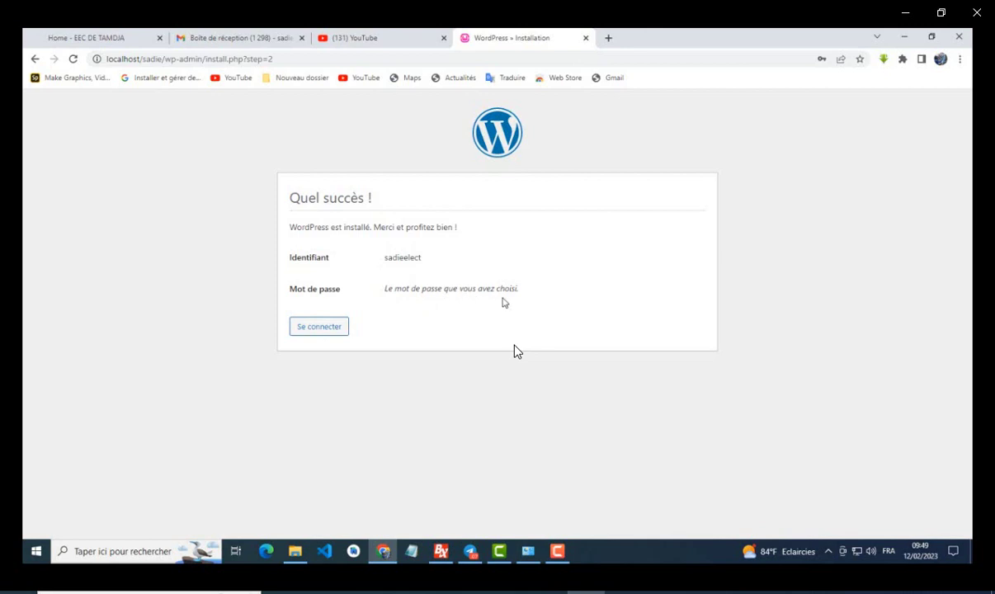
# Step: Go from the 'Quel succès !' page to the WordPress login page
pyautogui.click(321, 327)
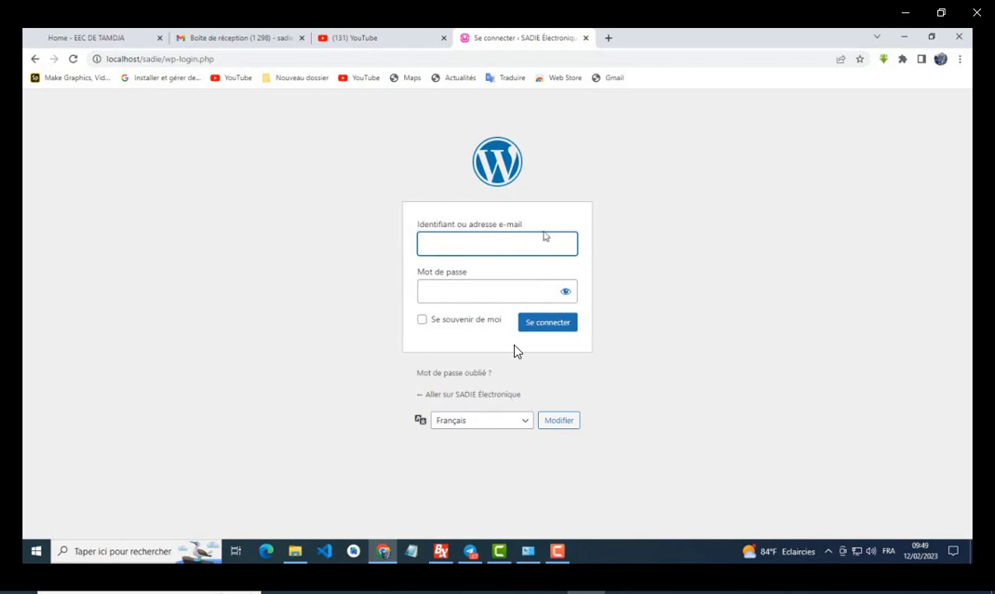
# Step: Sign in with the saved admin e-mail and password, with Se souvenir de moi ticked
pyautogui.click(507, 242)
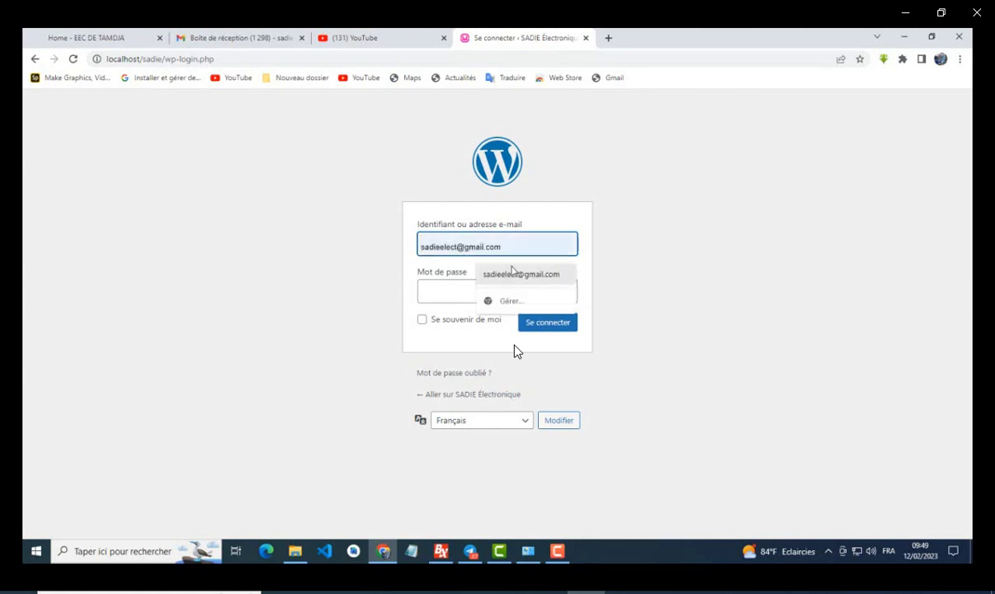
pyautogui.click(512, 274)
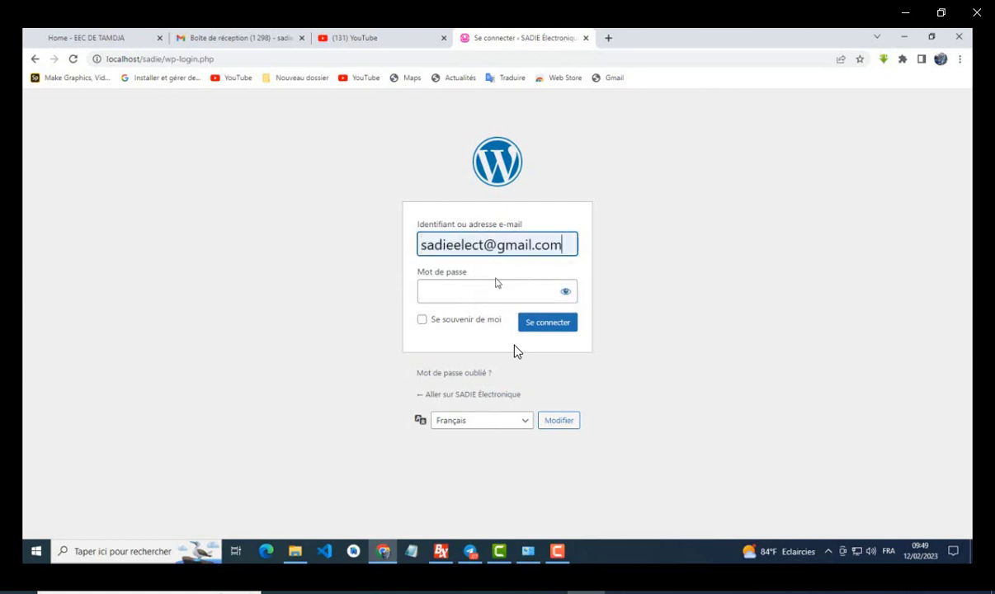
pyautogui.click(450, 293)
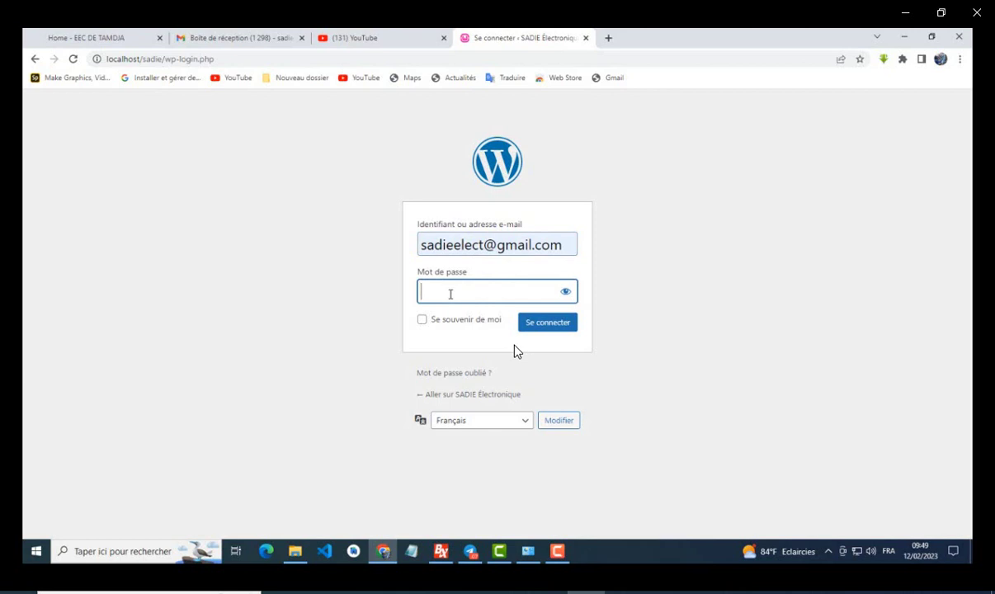
pyautogui.write('•••••')
pyautogui.click(422, 324)
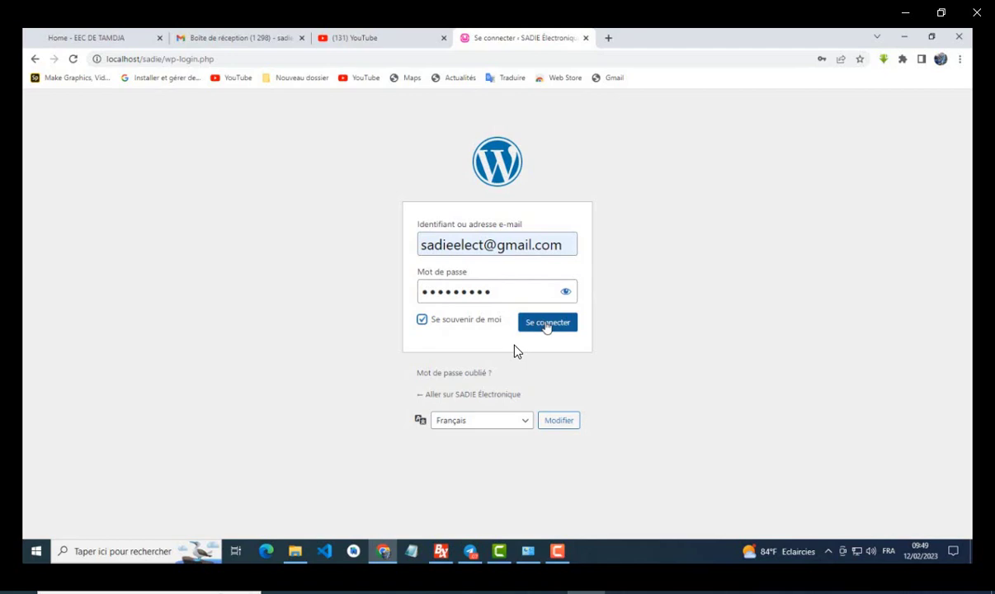
pyautogui.click(546, 327)
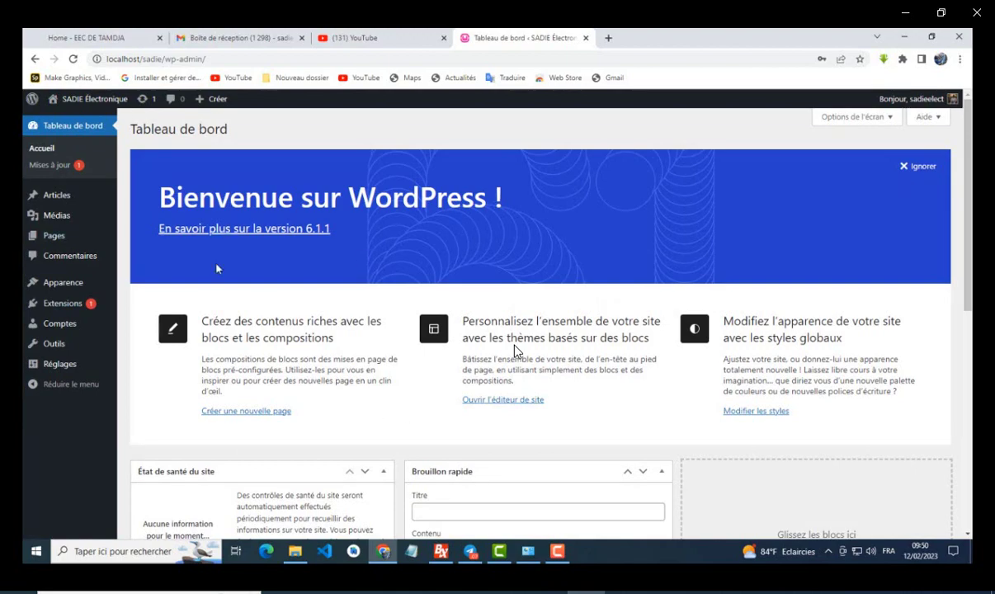
# Step: From the Tableau de bord, go to the public site via Aller sur le site in the admin bar
pyautogui.scroll(-6, 513, 350)
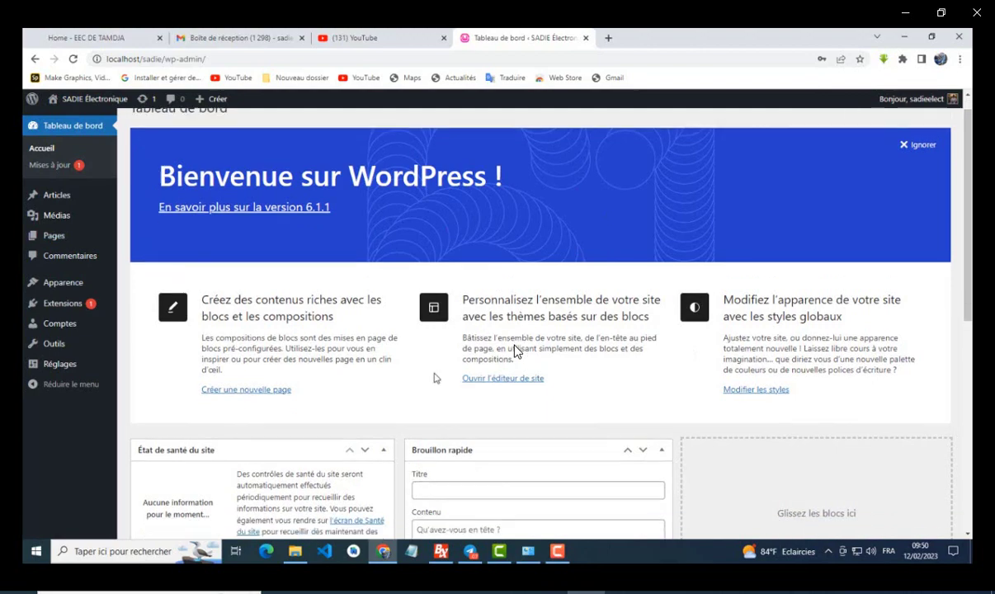
pyautogui.scroll(6, 435, 379)
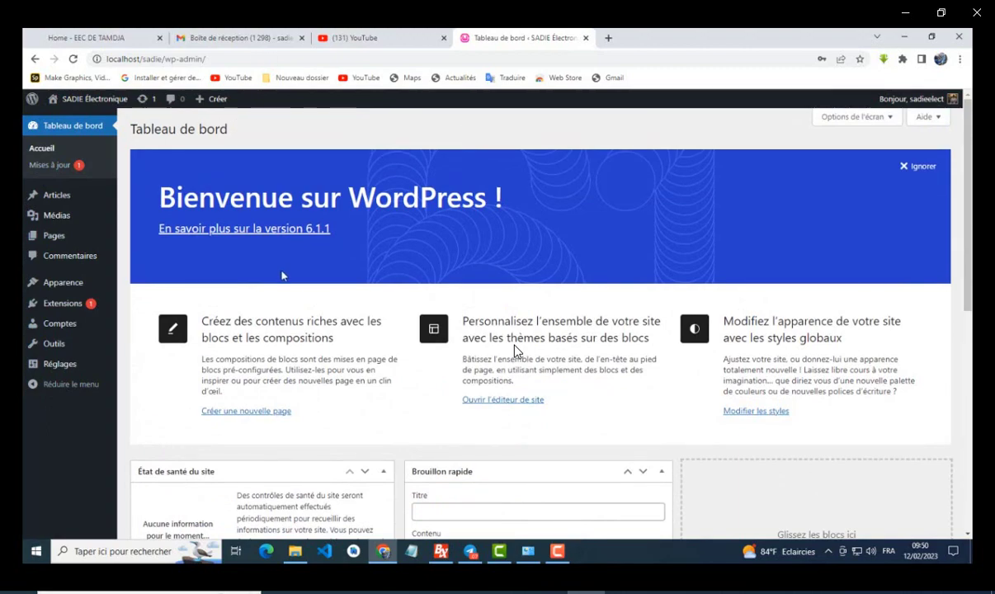
pyautogui.moveTo(97, 99)
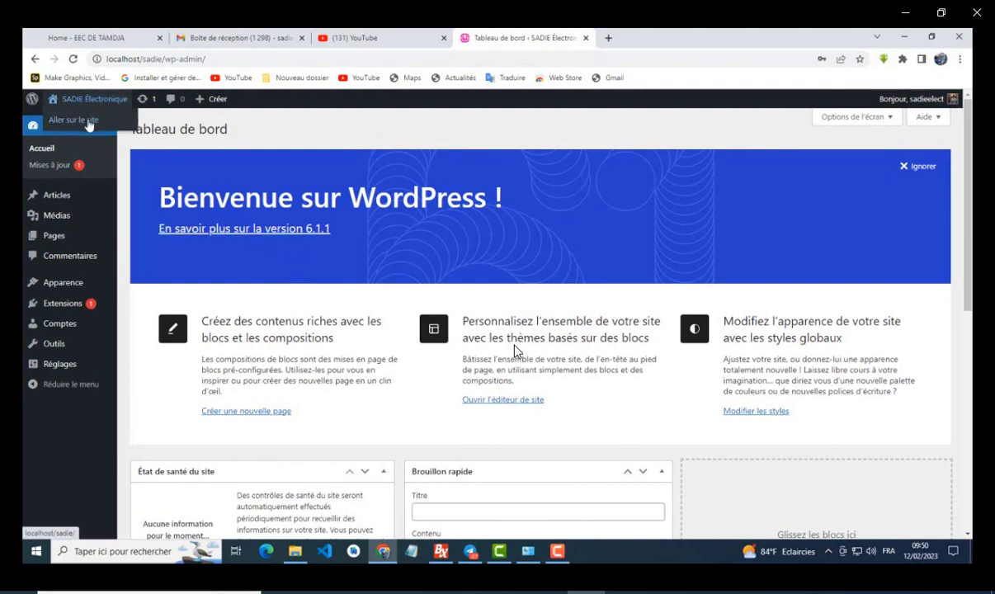
pyautogui.click(84, 123)
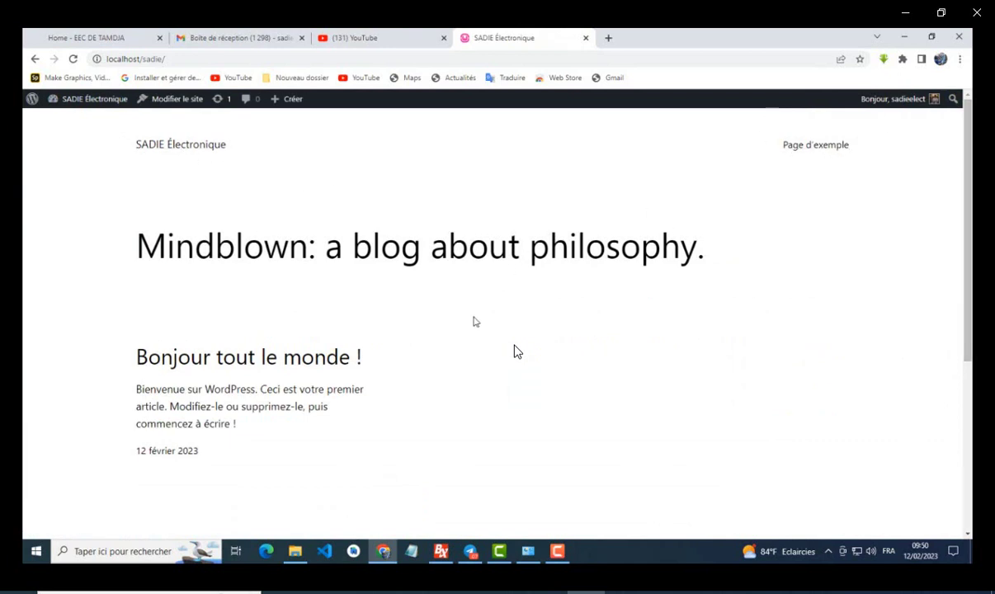
# Step: Browse the Mindblown front page, then return to the Tableau de bord via the admin bar menu
pyautogui.scroll(-3, 437, 314)
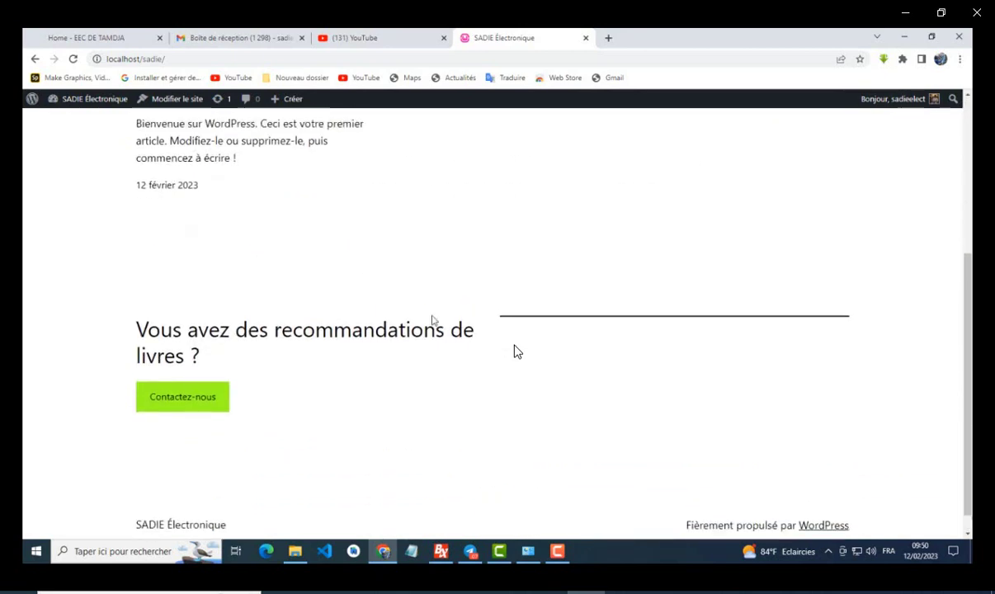
pyautogui.scroll(2, 433, 320)
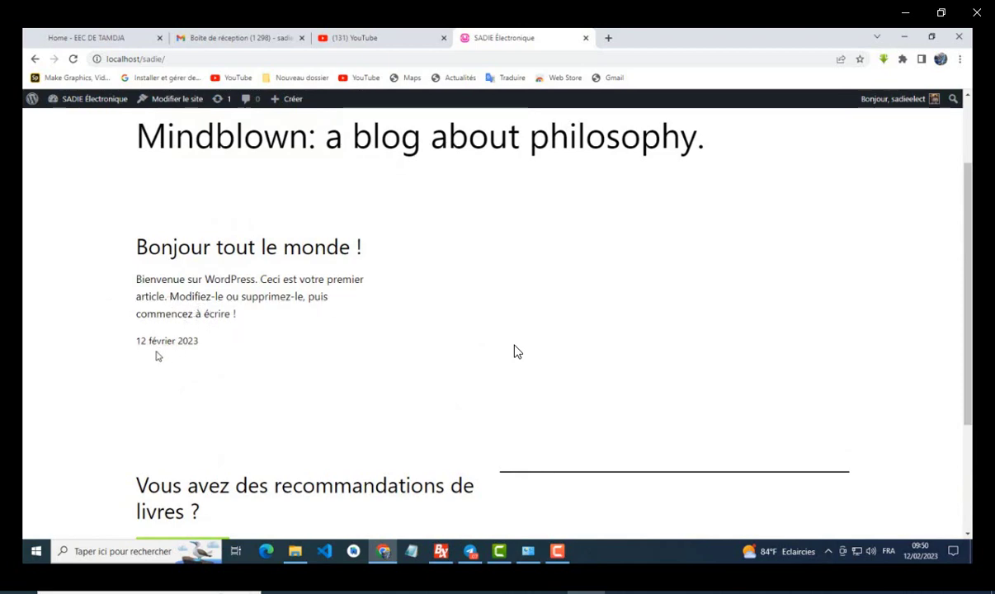
pyautogui.scroll(-3, 193, 348)
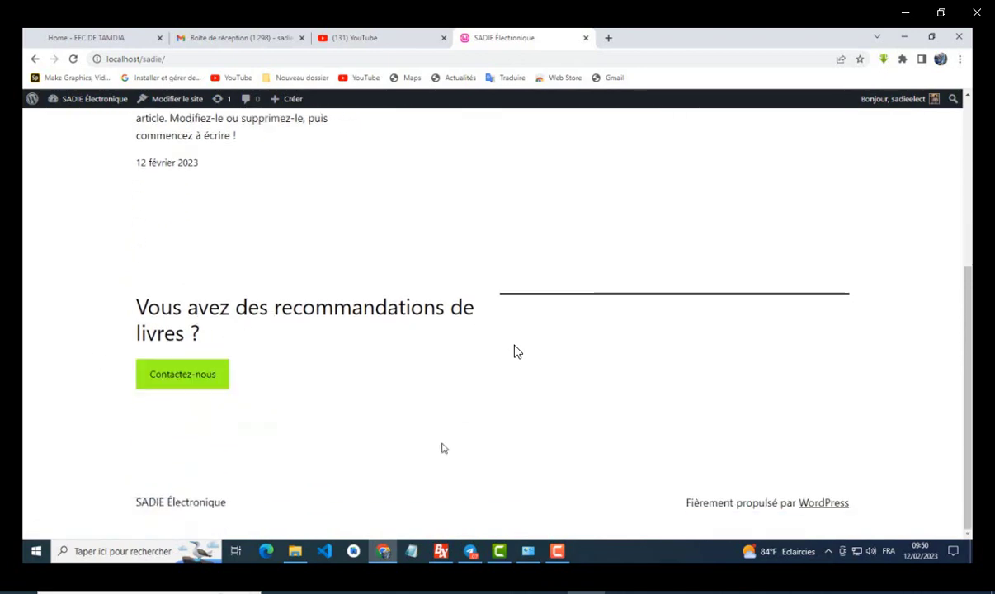
pyautogui.scroll(5, 513, 352)
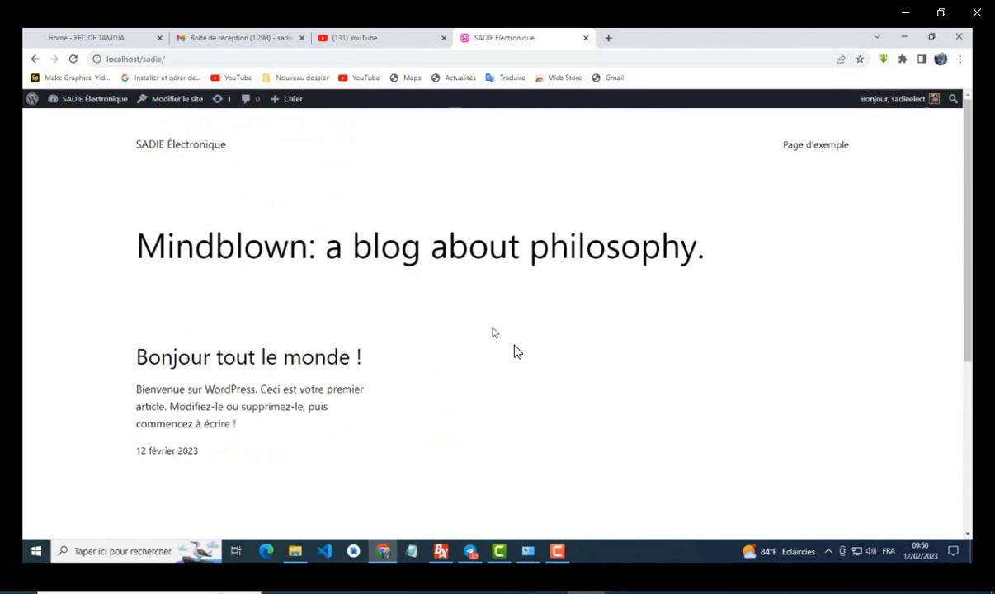
pyautogui.click(79, 112)
pyautogui.click(89, 100)
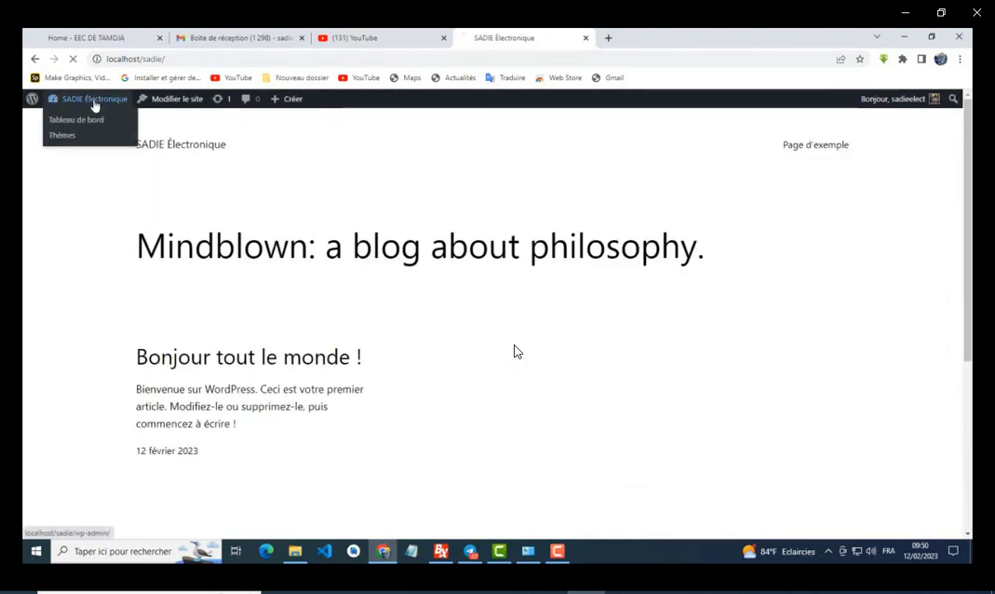
pyautogui.click(83, 115)
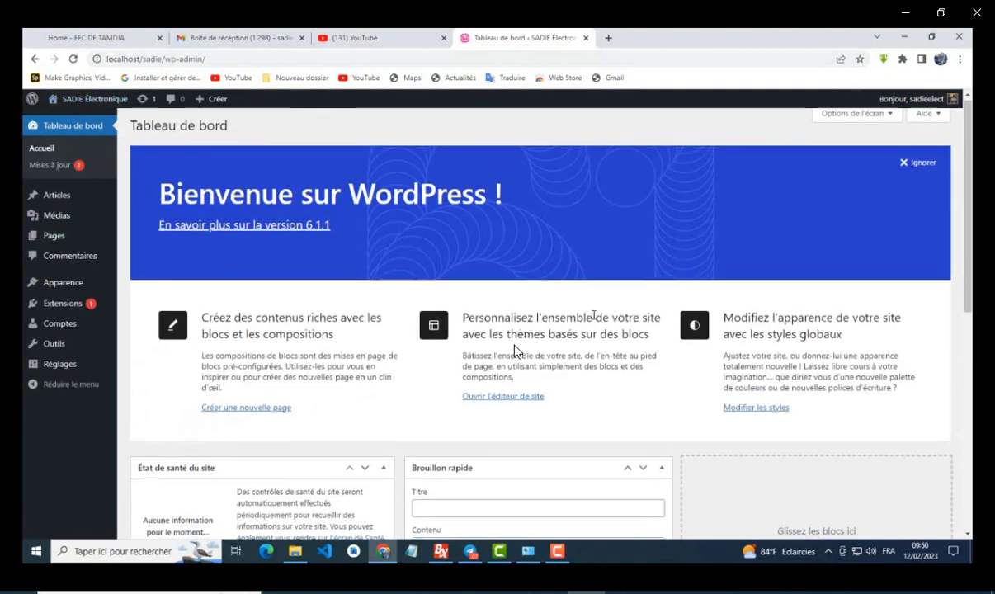
# Step: Scroll down and back up through the WordPress Tableau de bord to look it over
pyautogui.scroll(-4, 495, 317)
pyautogui.scroll(4, 495, 318)
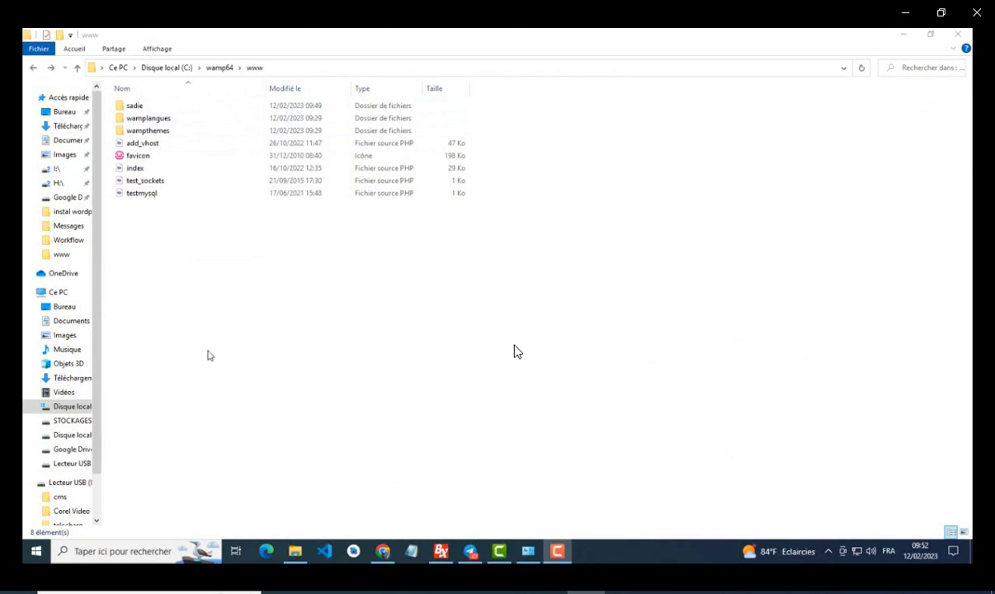
# Step: Open the Joomla_427-Stable-Full_Package_French_v1 zip from Téléchargements in WinRAR
pyautogui.click(66, 376)
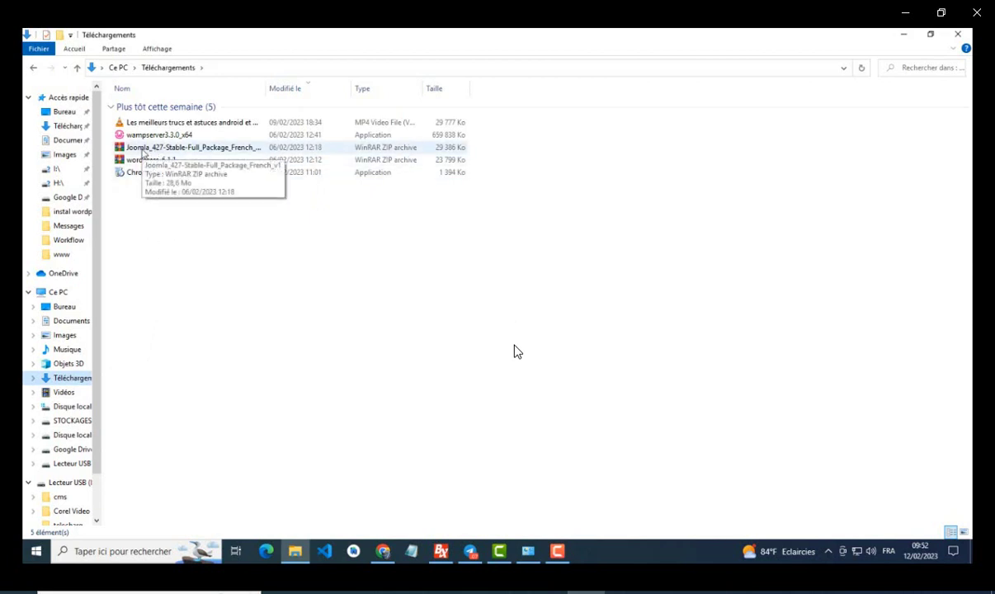
pyautogui.doubleClick(142, 148)
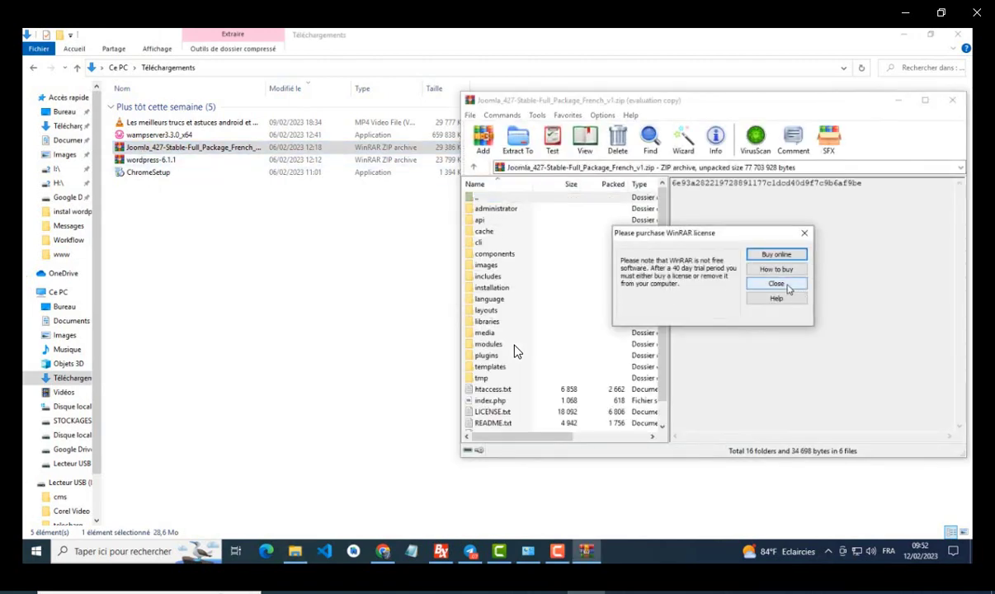
# Step: Close the WinRAR licence reminder and return Explorer to C:\wamp64\www, keeping the archive open
pyautogui.click(784, 286)
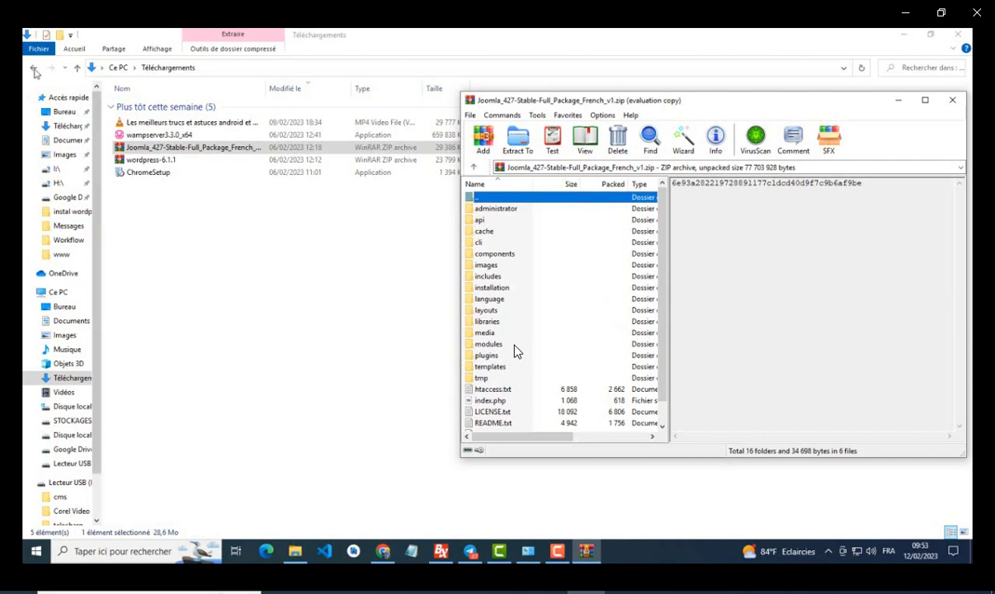
pyautogui.click(35, 73)
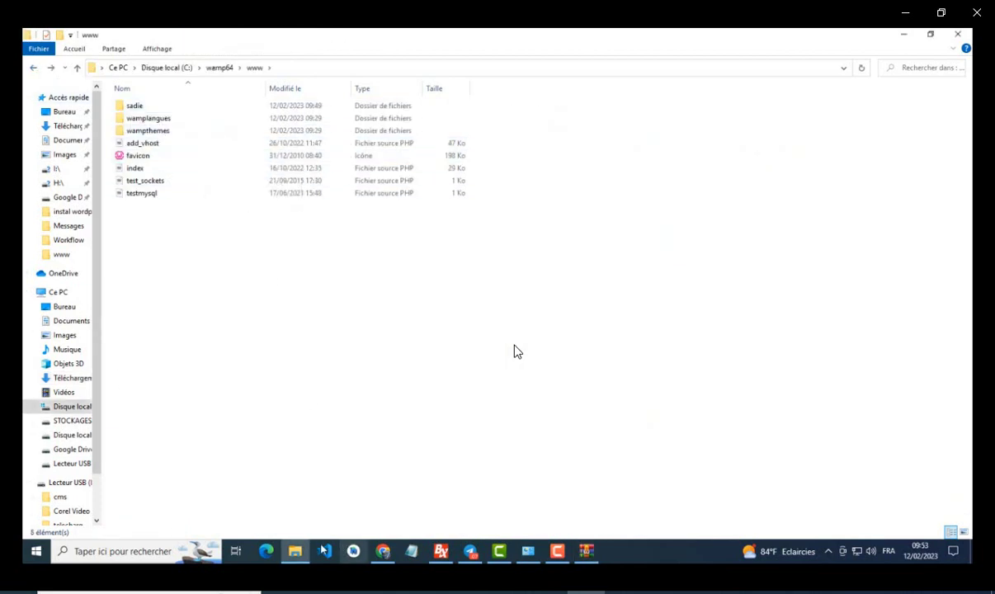
pyautogui.click(585, 551)
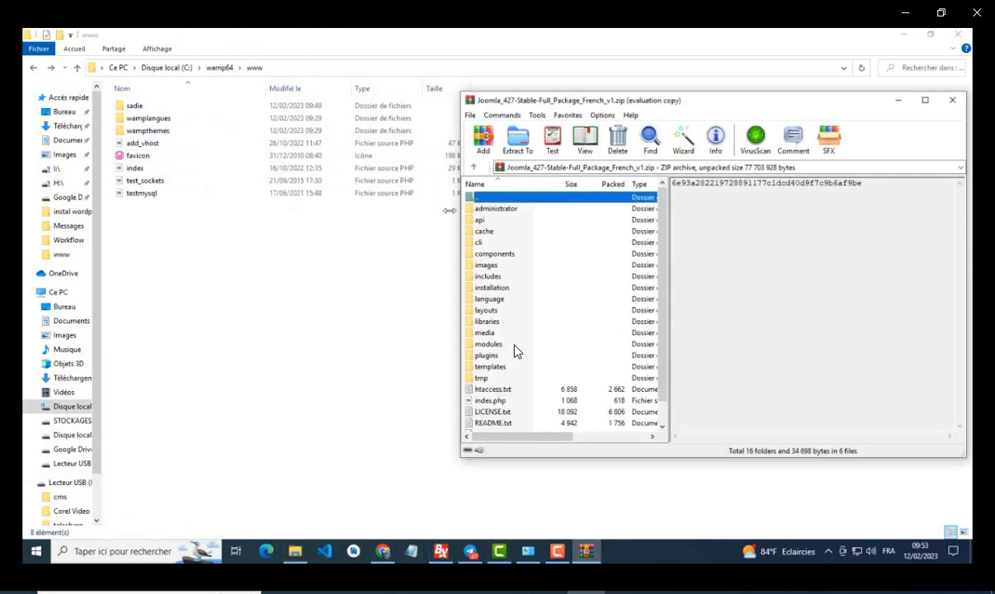
pyautogui.click(139, 244)
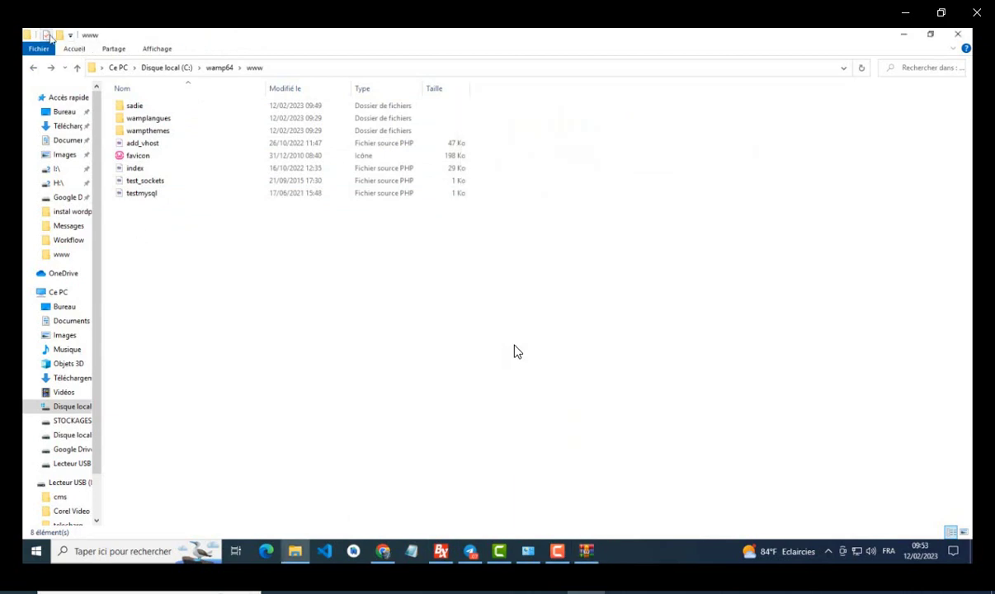
# Step: Make a new folder named sadiej in C:\wamp64\www and open it
pyautogui.click(58, 36)
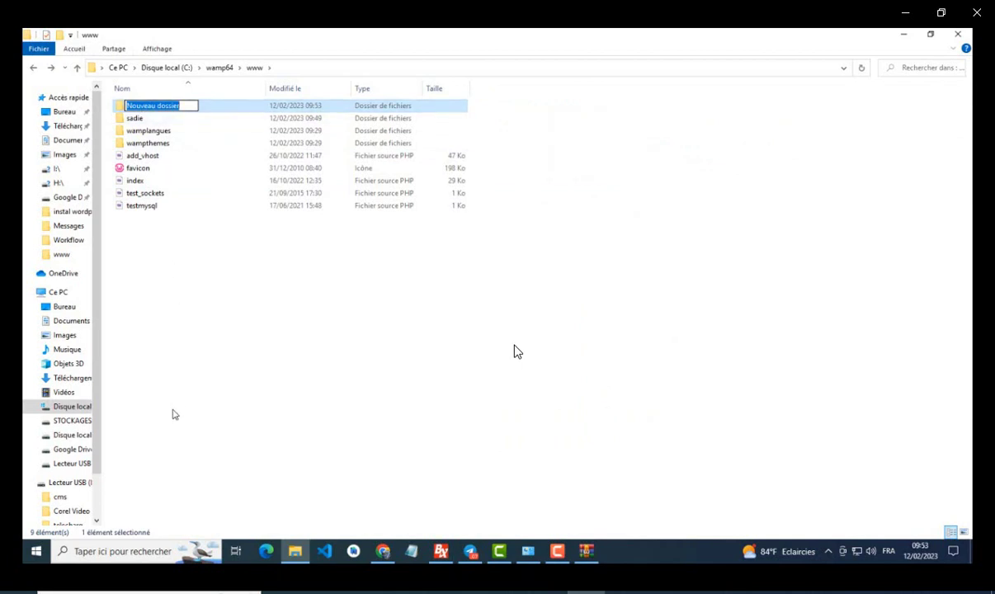
pyautogui.write('s')
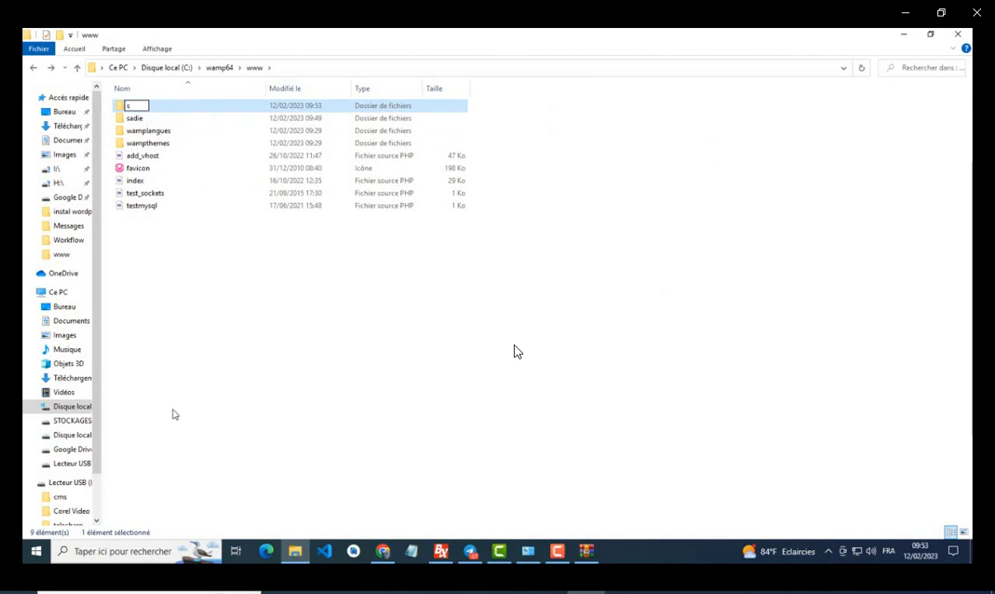
pyautogui.write('adiej')
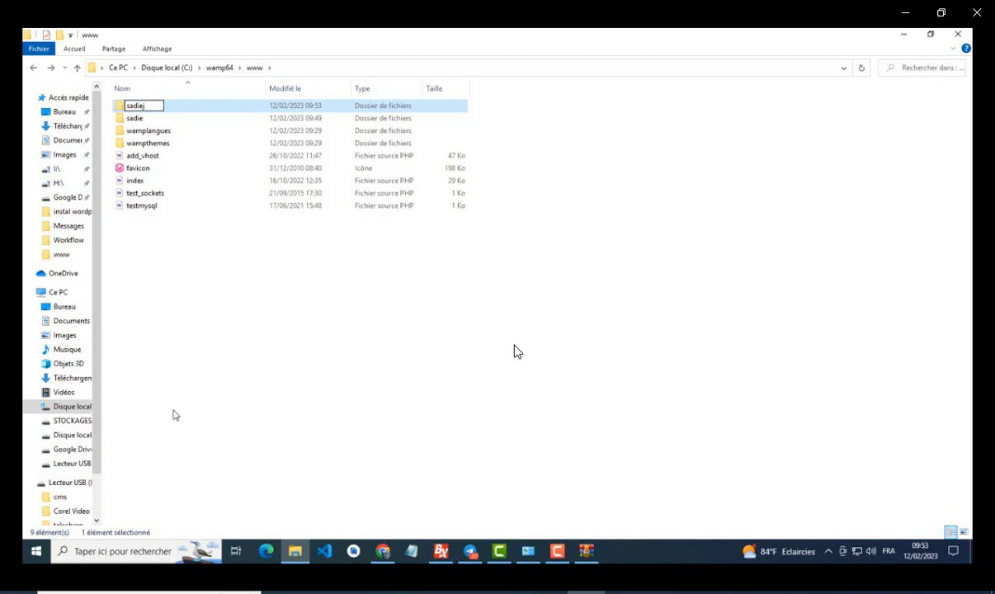
pyautogui.click(149, 285)
pyautogui.doubleClick(132, 118)
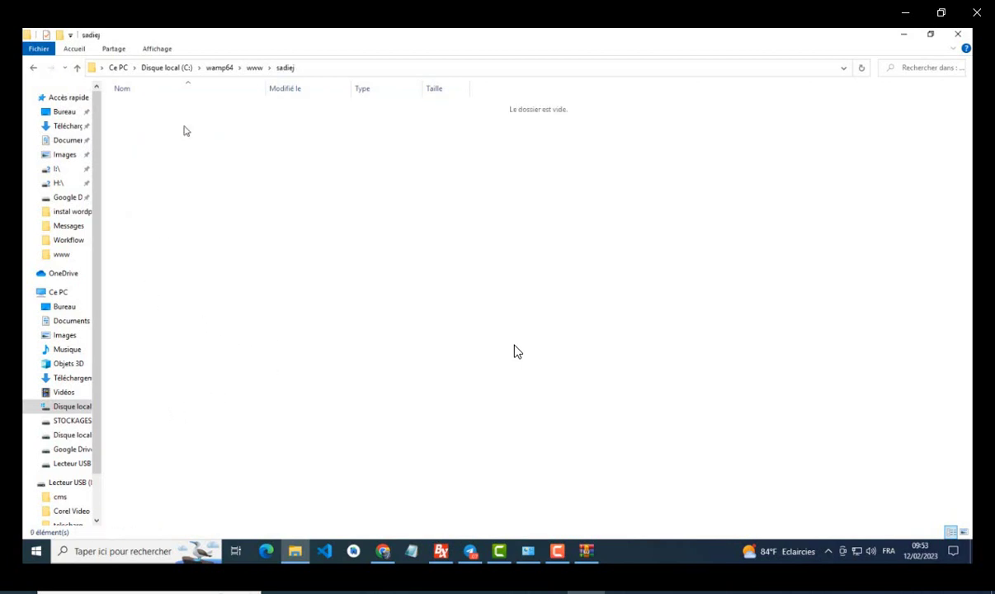
# Step: Extract all Joomla archive entries except '..' into sadiej by dragging, then close WinRAR
pyautogui.click(586, 551)
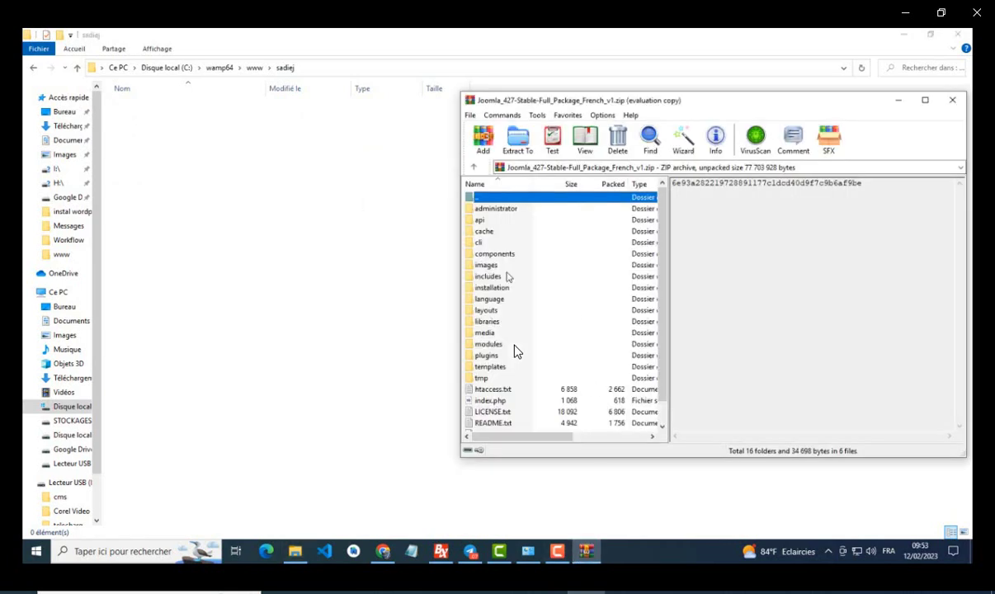
pyautogui.click(489, 211)
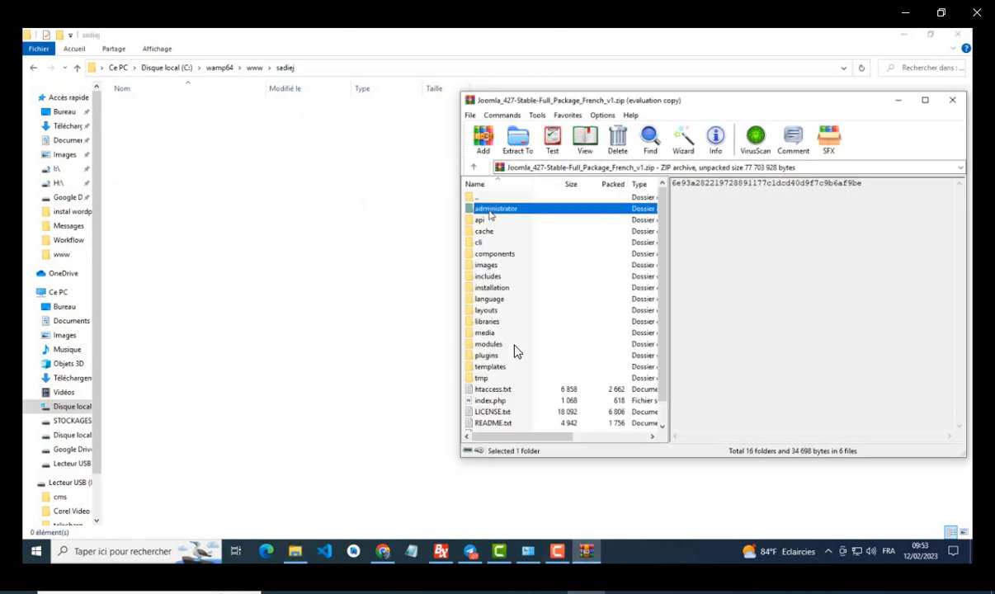
pyautogui.hotkey('ctrl', 'a')
pyautogui.keyDown('ctrl'); pyautogui.click(487, 200); pyautogui.keyUp('ctrl')
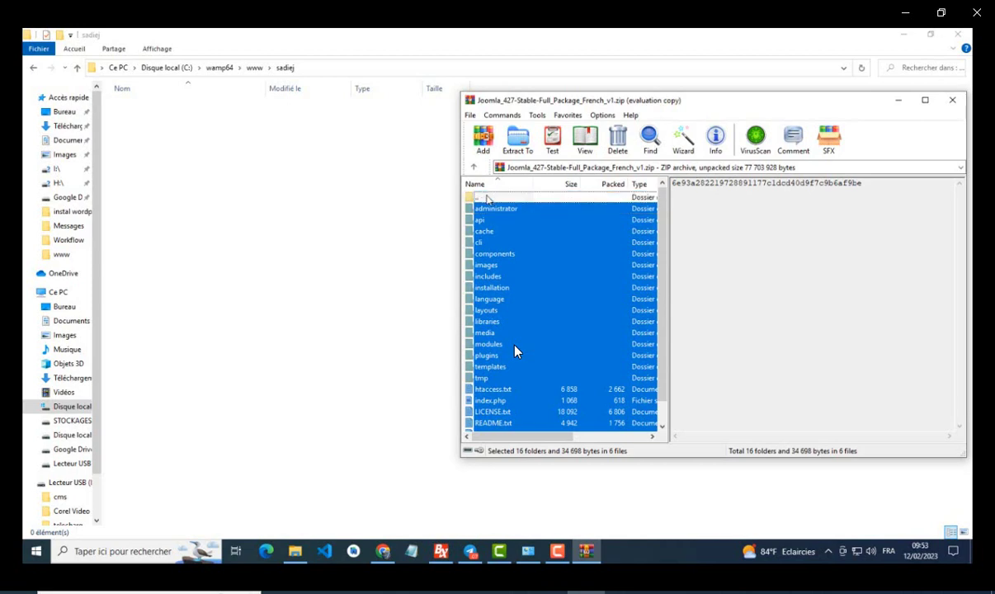
pyautogui.moveTo(481, 213); pyautogui.dragTo(202, 179)
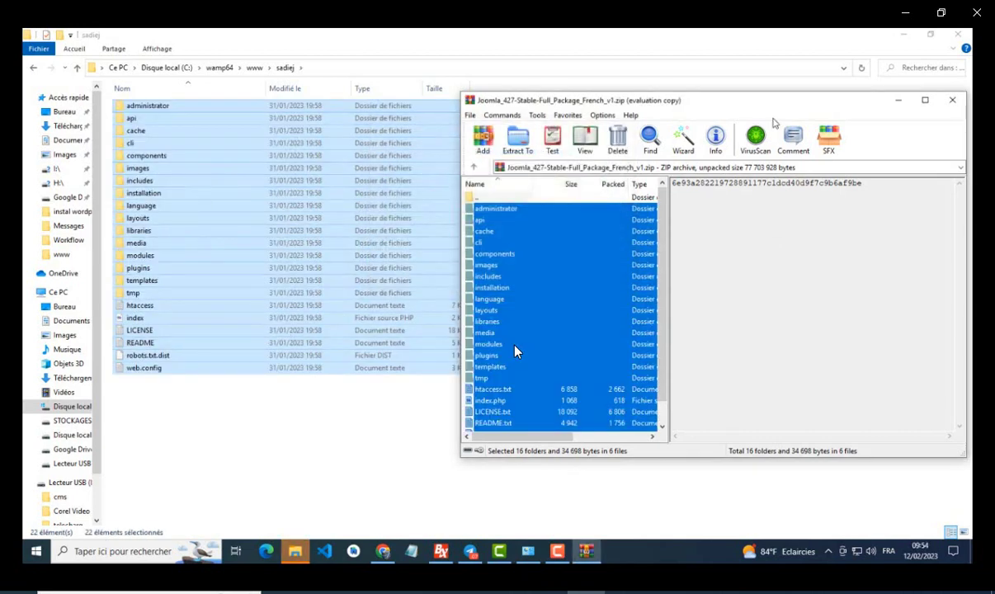
pyautogui.hotkey('alt', 'F4')
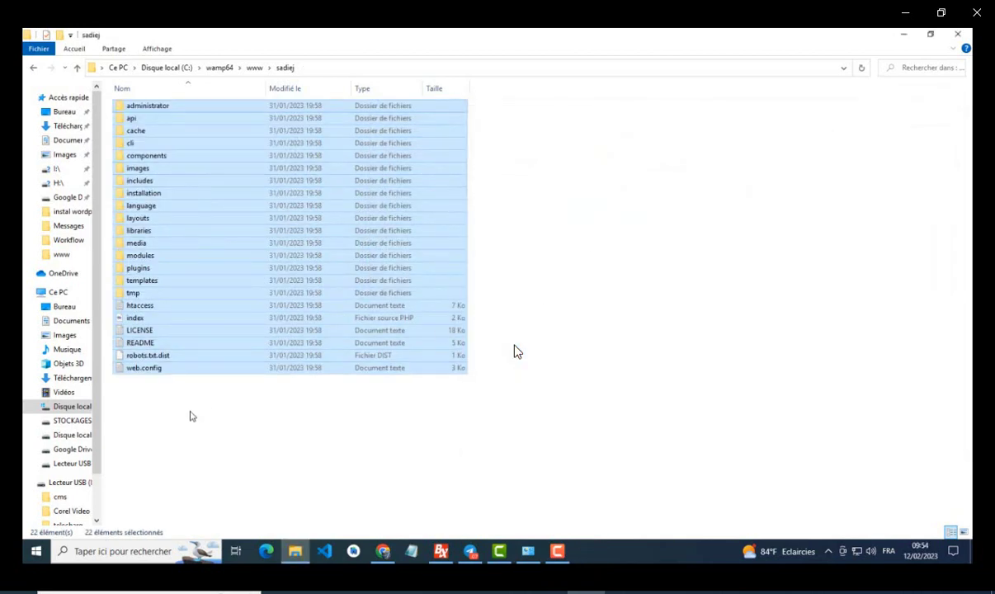
pyautogui.click(190, 416)
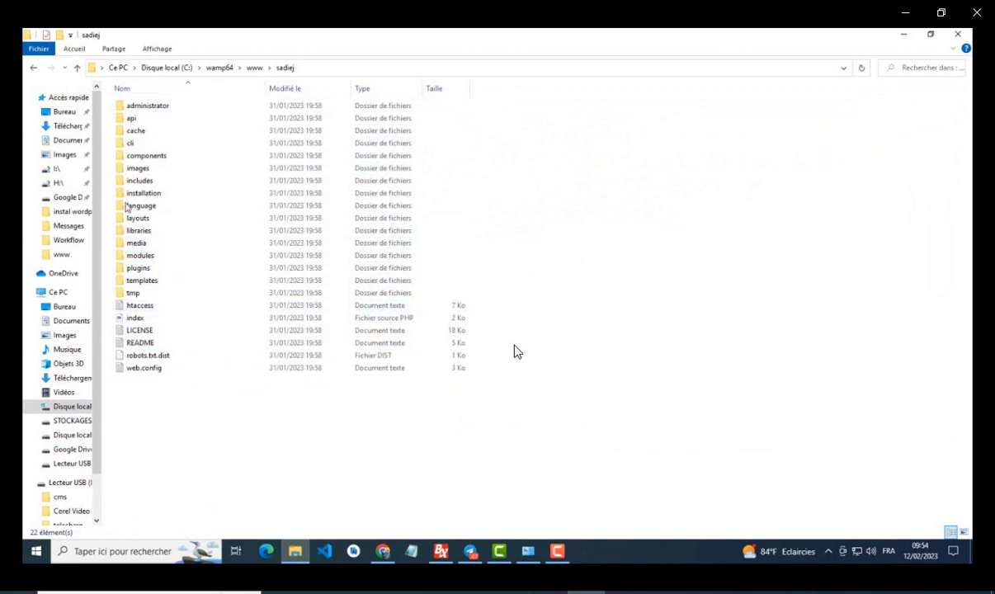
# Step: Load localhost in a new Chrome tab, then open the Wampserver tray menu
pyautogui.click(33, 68)
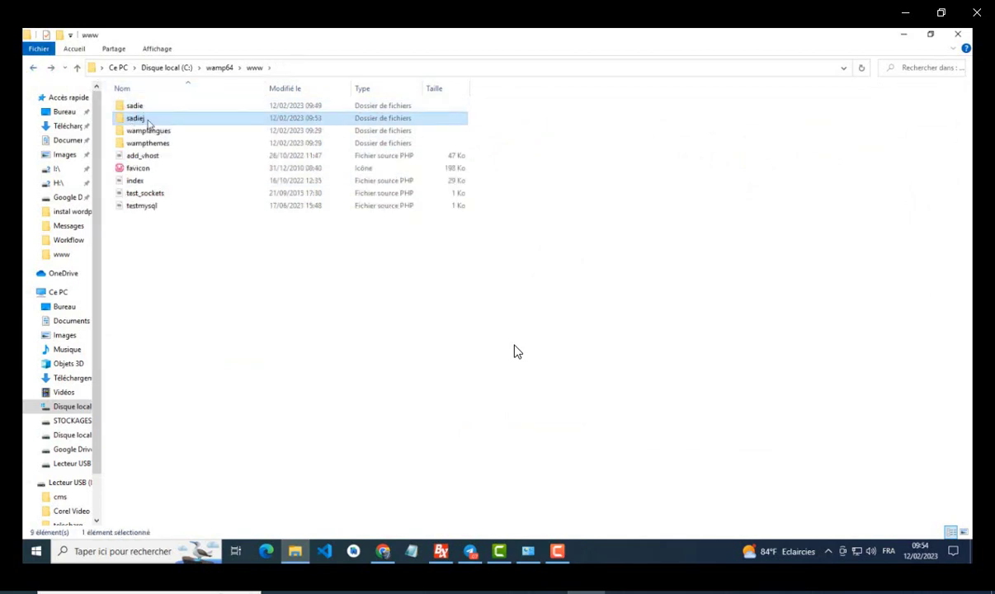
pyautogui.moveTo(149, 123)
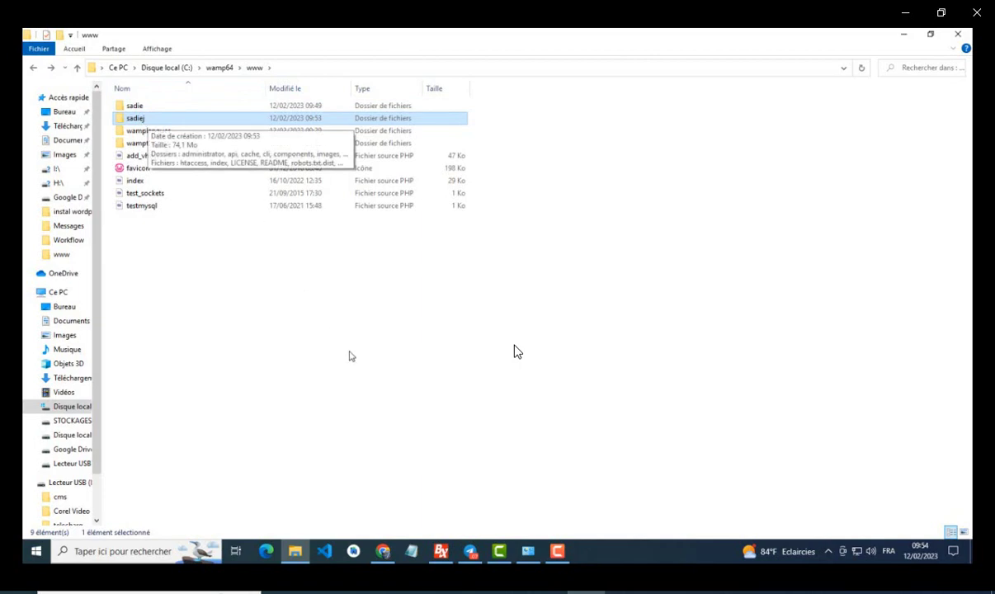
pyautogui.click(384, 551)
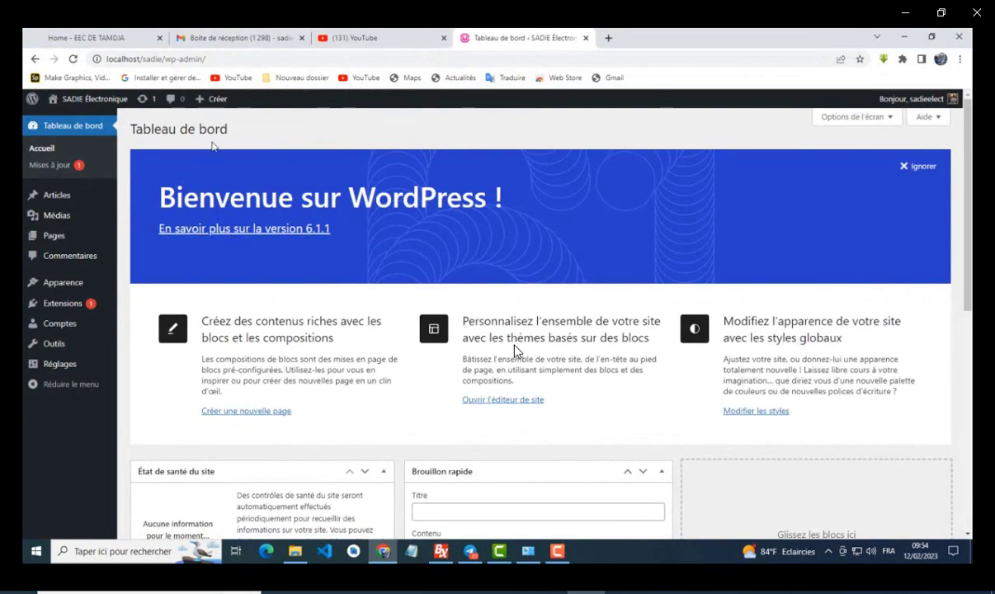
pyautogui.click(608, 38)
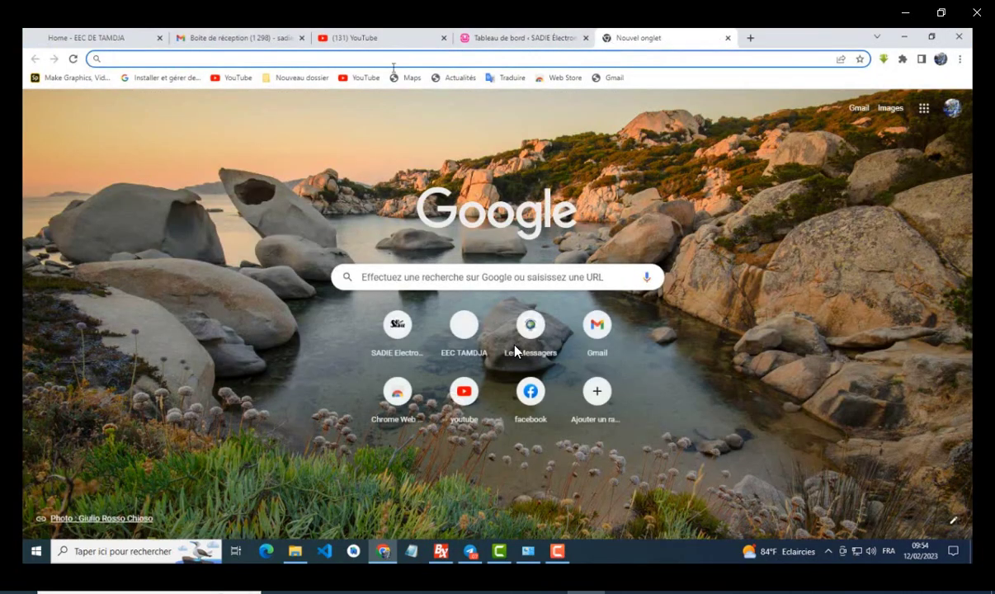
pyautogui.click(381, 58)
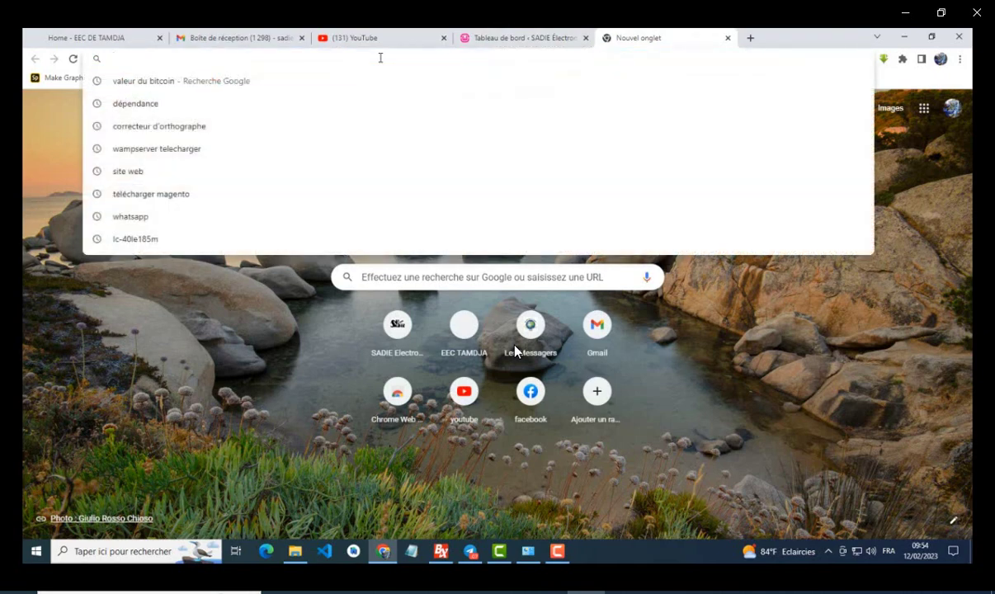
pyautogui.write('l')
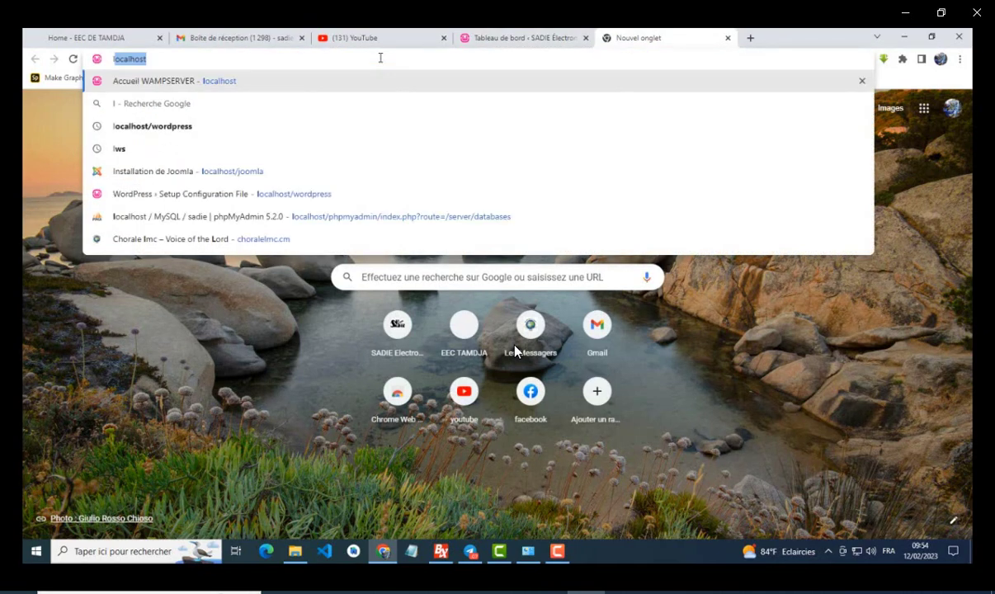
pyautogui.write('o')
pyautogui.press('Right')
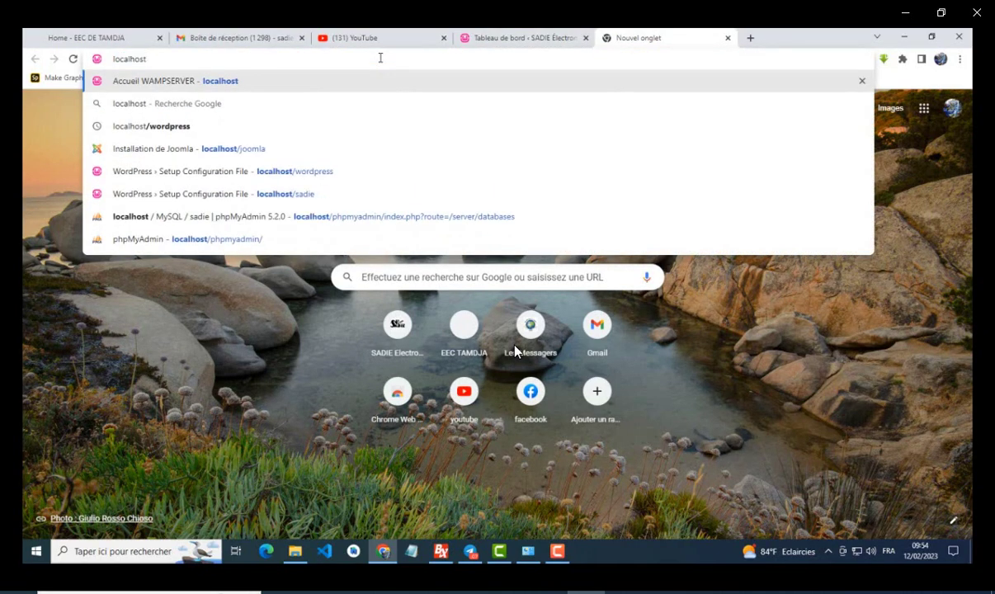
pyautogui.write('/')
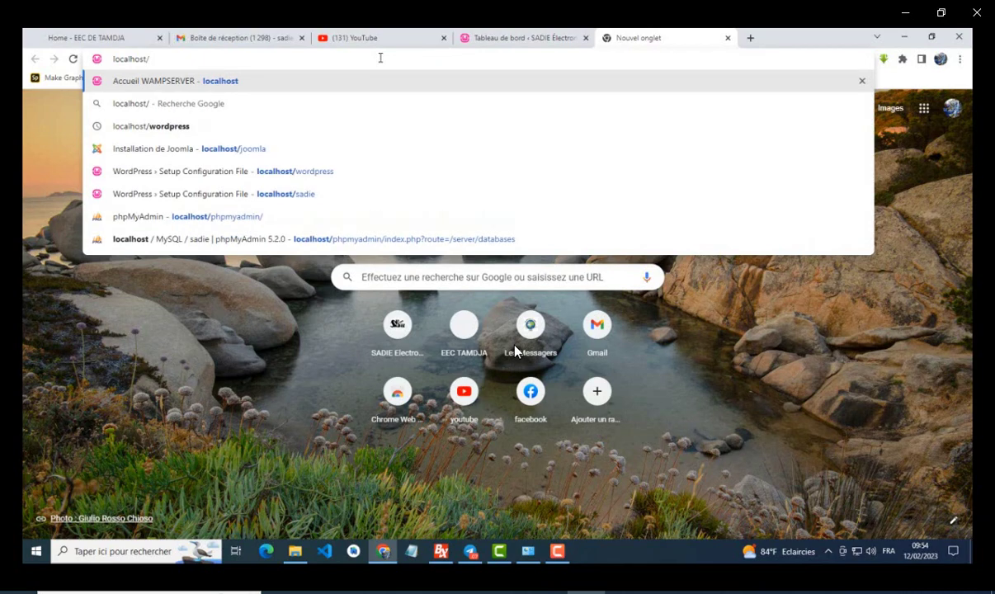
pyautogui.press('BackSpace')
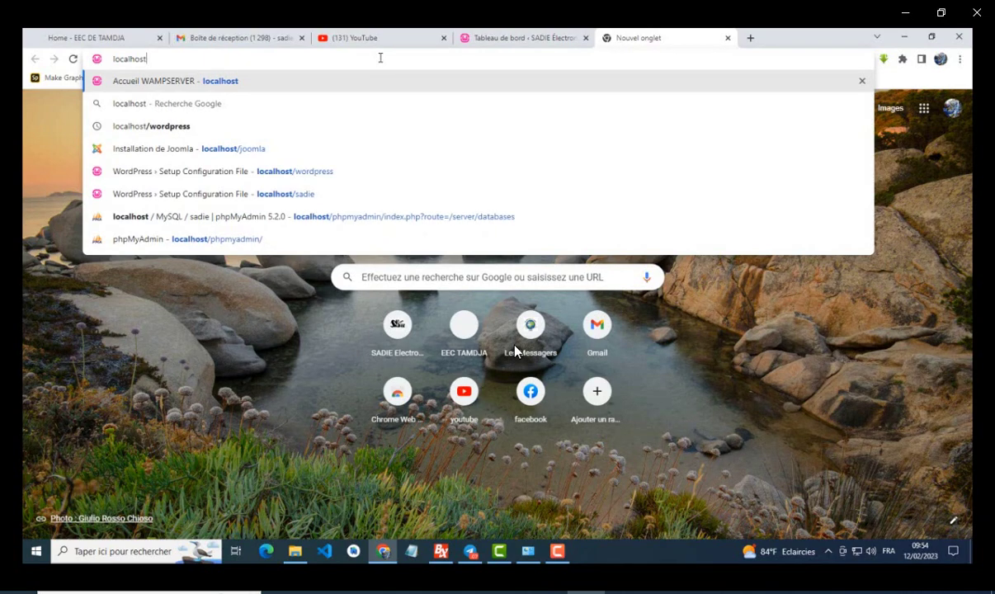
pyautogui.press('Return')
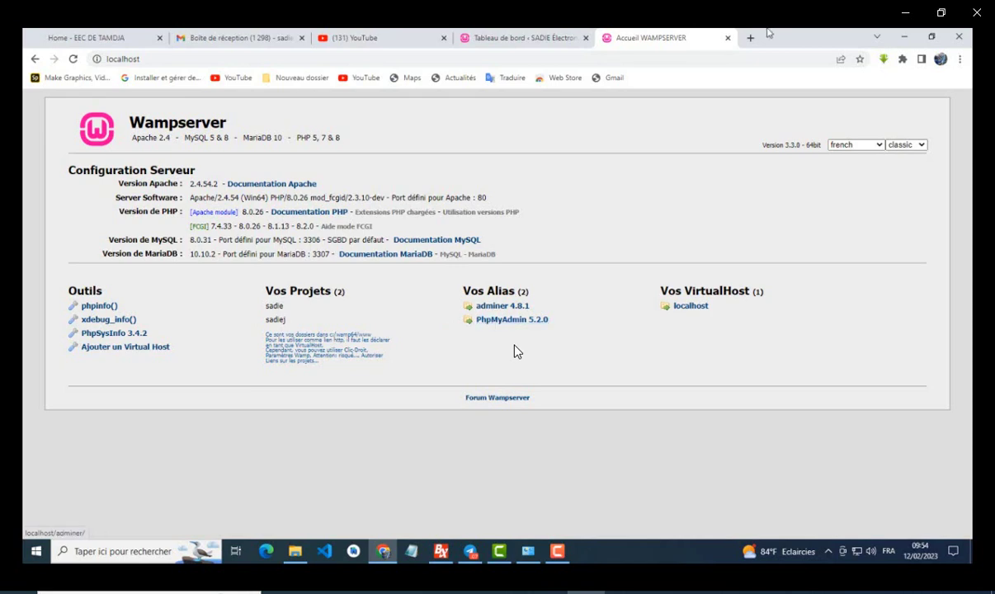
pyautogui.click(829, 551)
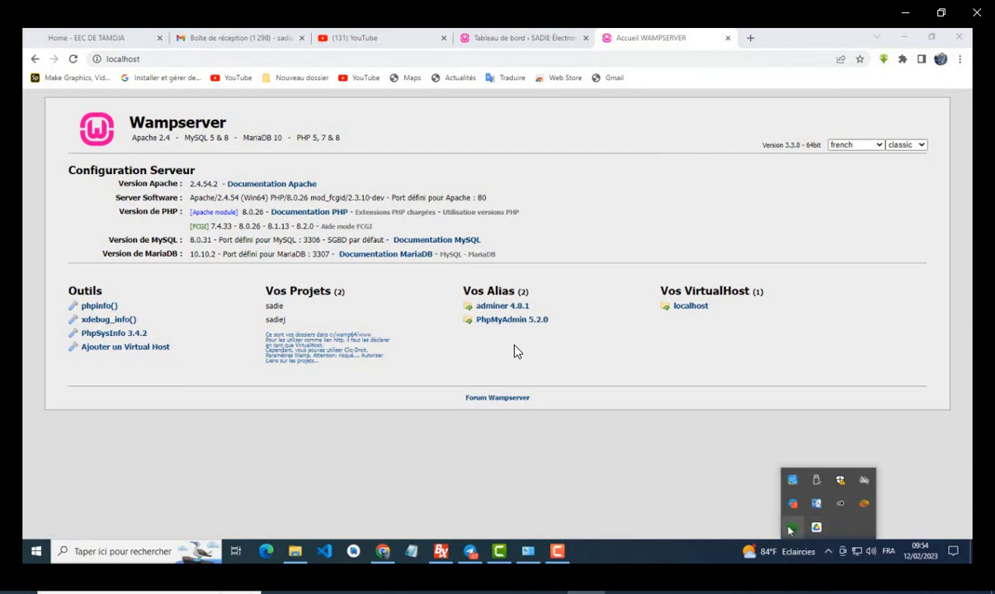
pyautogui.click(790, 528)
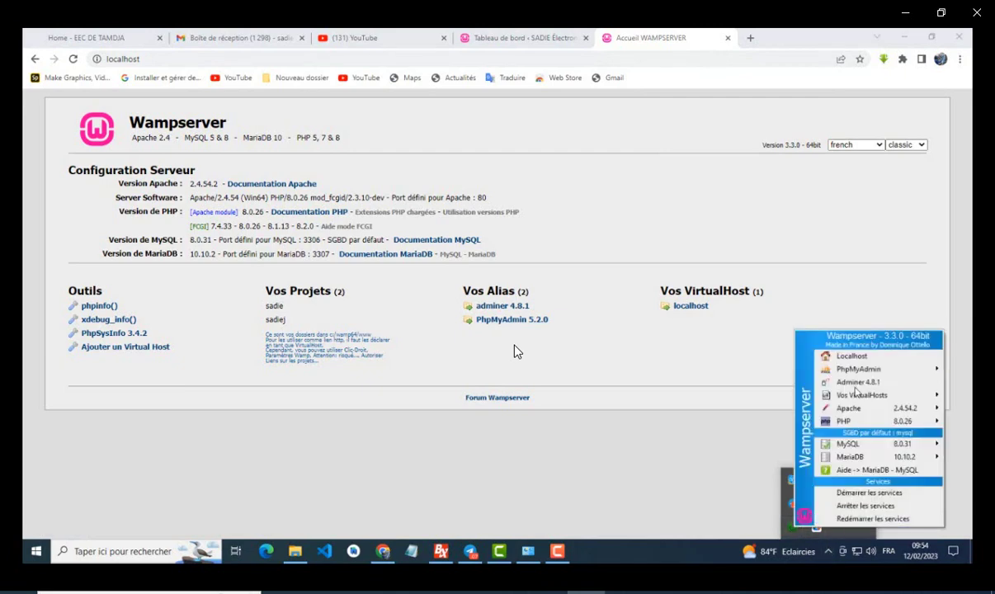
# Step: Open phpMyAdmin 5.2.0 from Wampserver and create an empty database named sadiej
pyautogui.moveTo(854, 368)
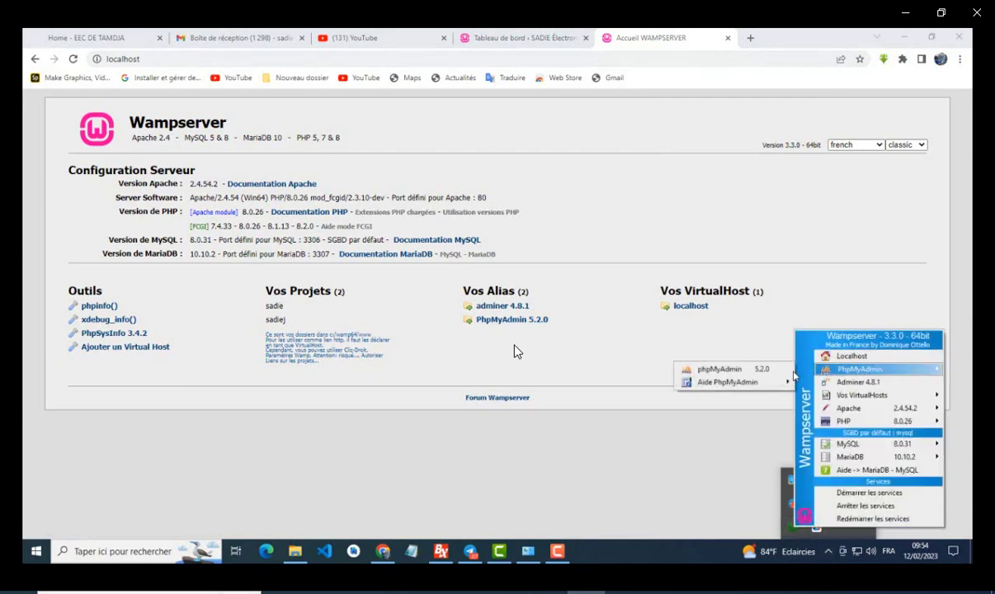
pyautogui.click(725, 370)
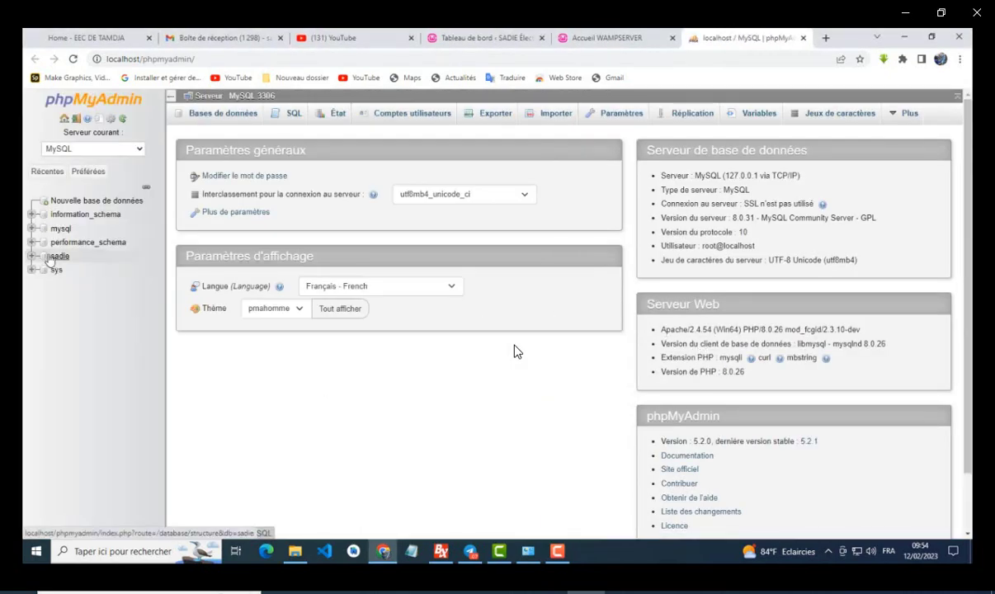
pyautogui.click(66, 202)
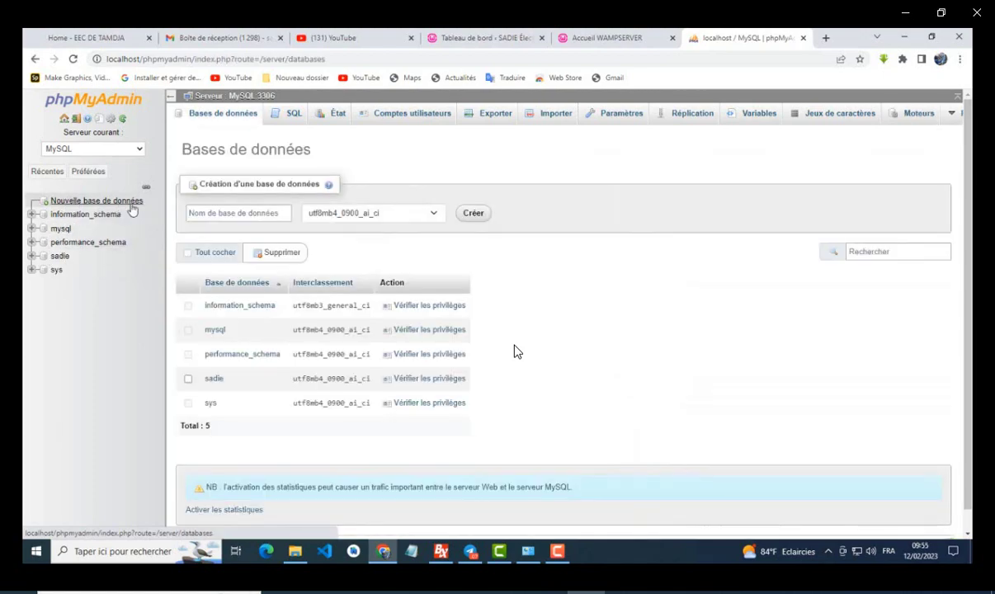
pyautogui.click(208, 213)
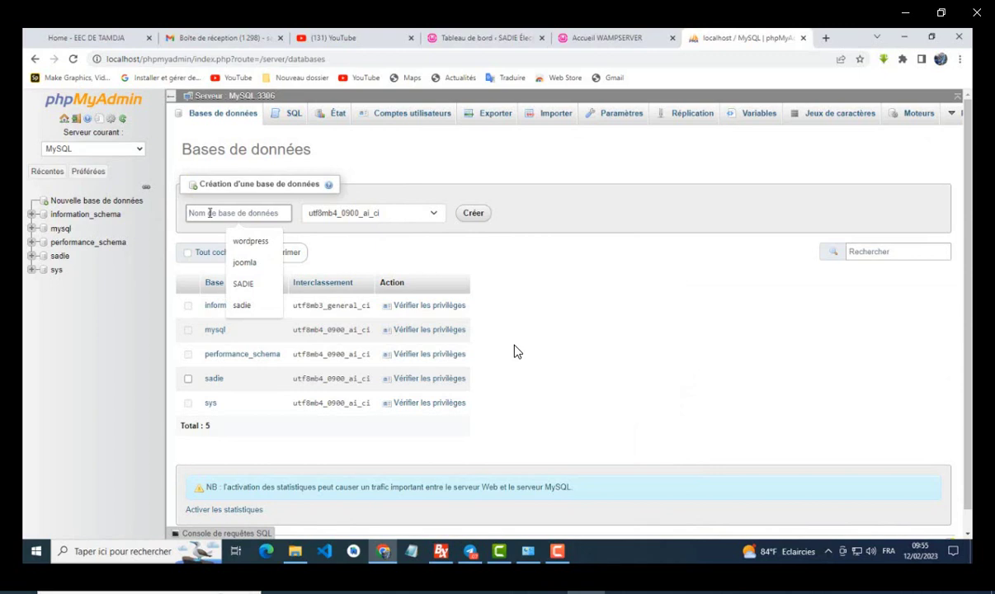
pyautogui.write('sadi')
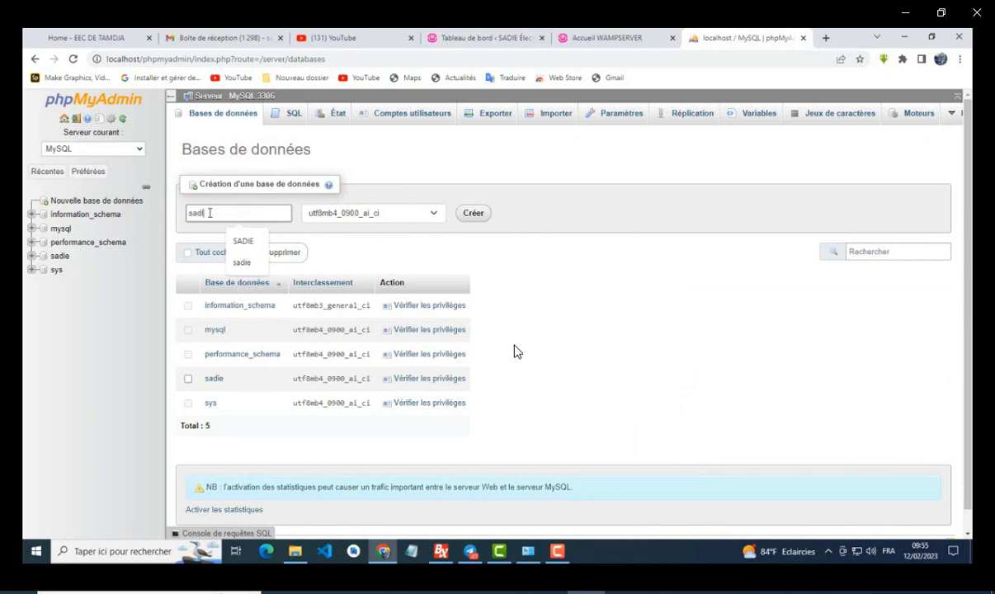
pyautogui.write('ej')
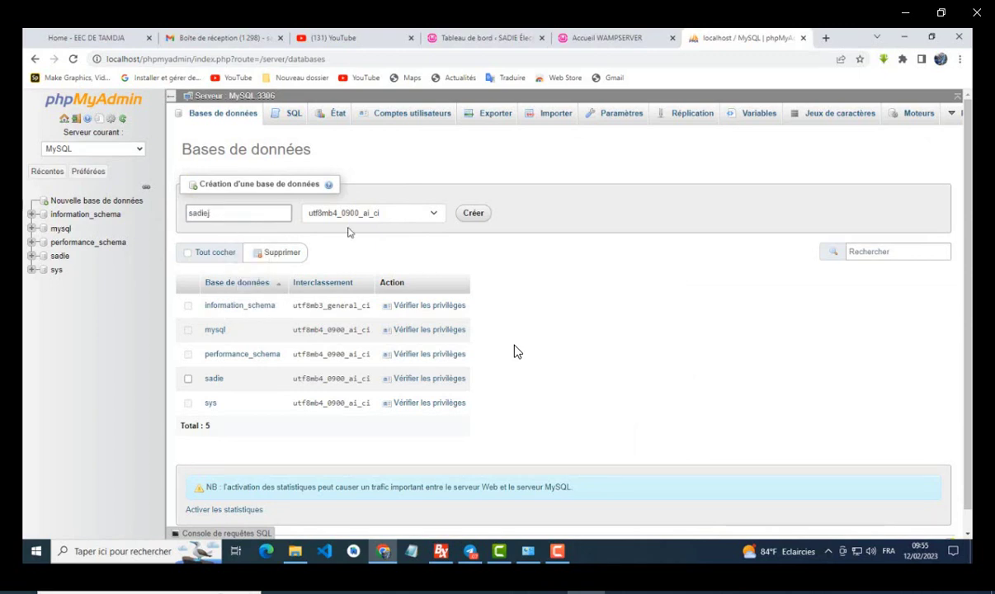
pyautogui.click(473, 213)
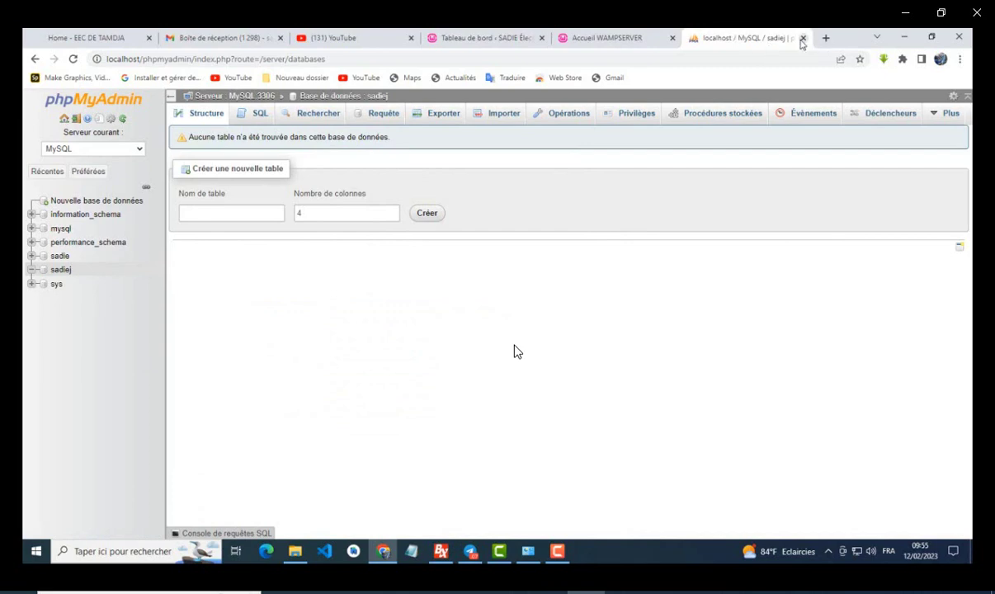
# Step: Close the phpMyAdmin tab and load localhost/sadiej to reach the Joomla installer
pyautogui.click(802, 38)
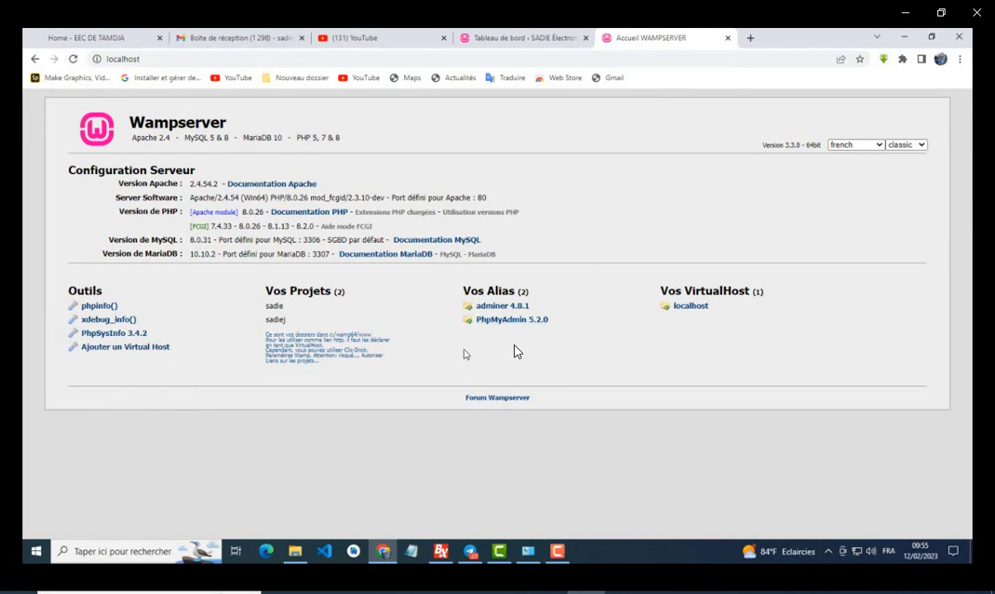
pyautogui.click(150, 59)
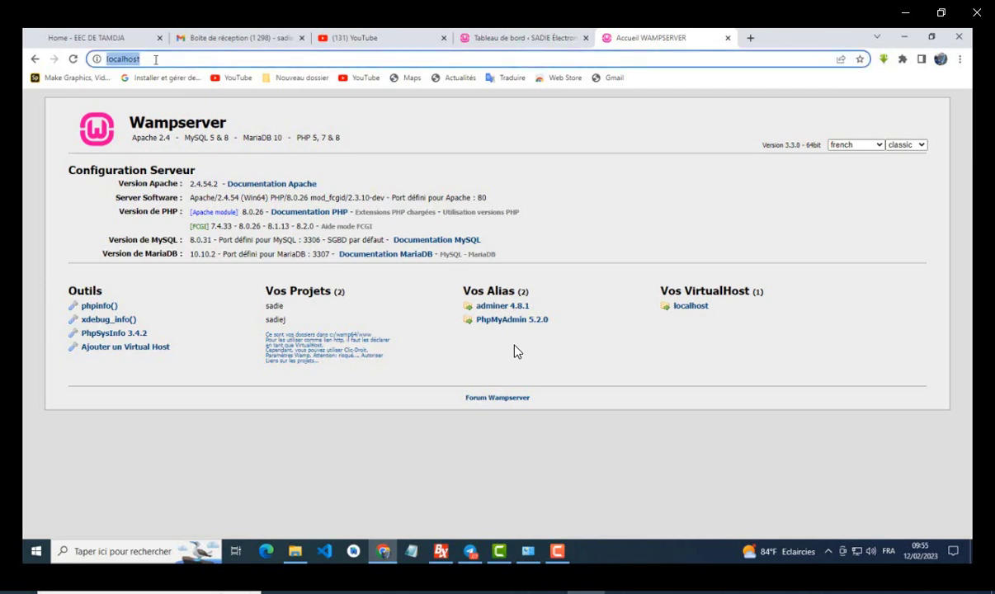
pyautogui.click(154, 59)
pyautogui.write('/sa')
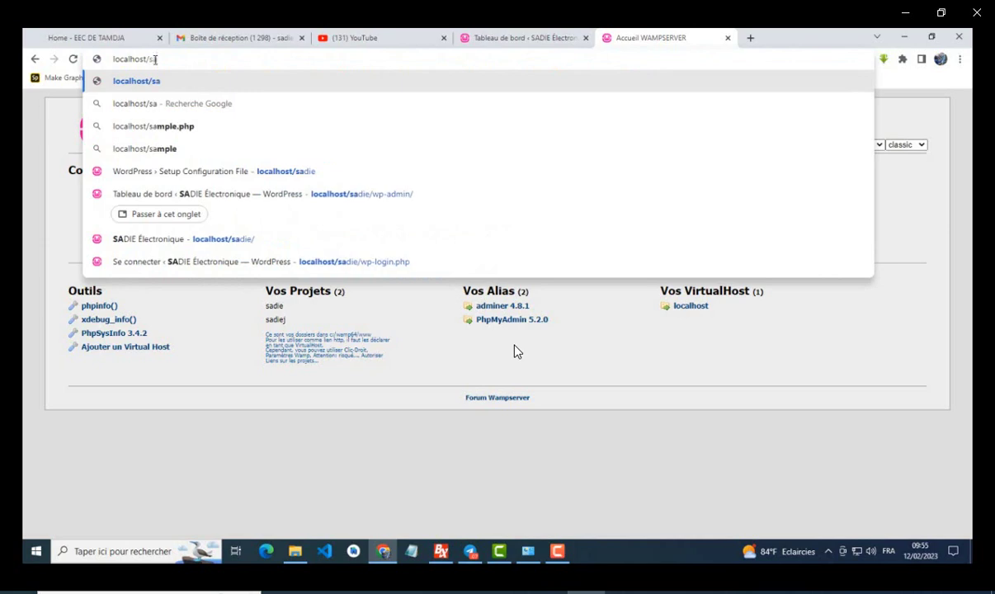
pyautogui.write('di')
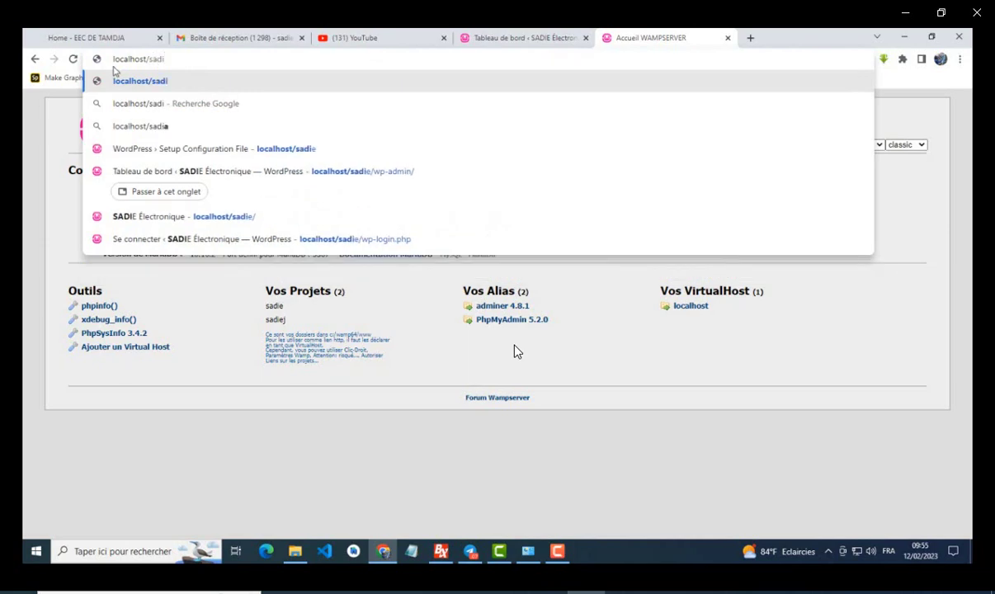
pyautogui.write('e')
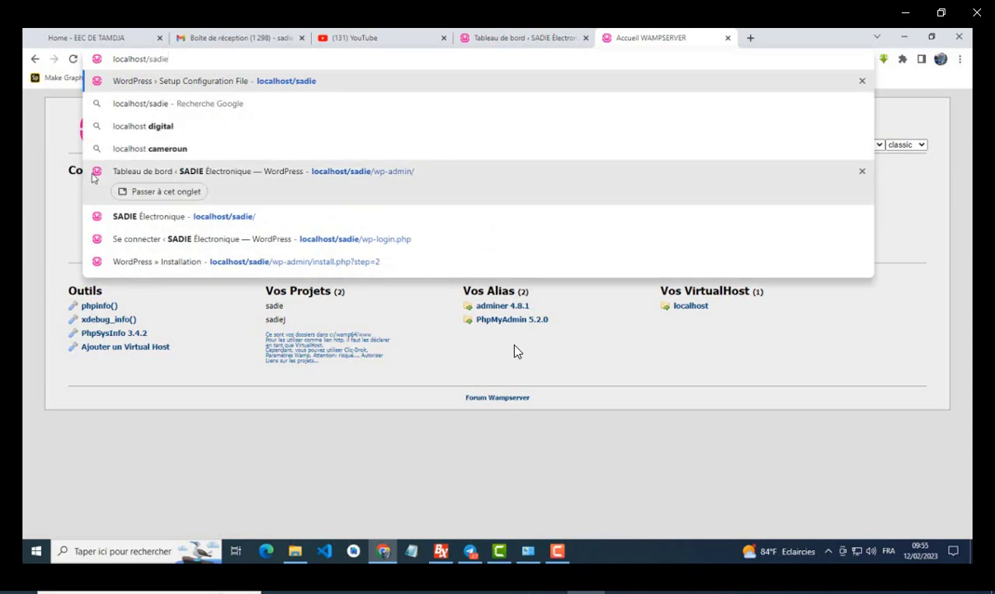
pyautogui.write('j')
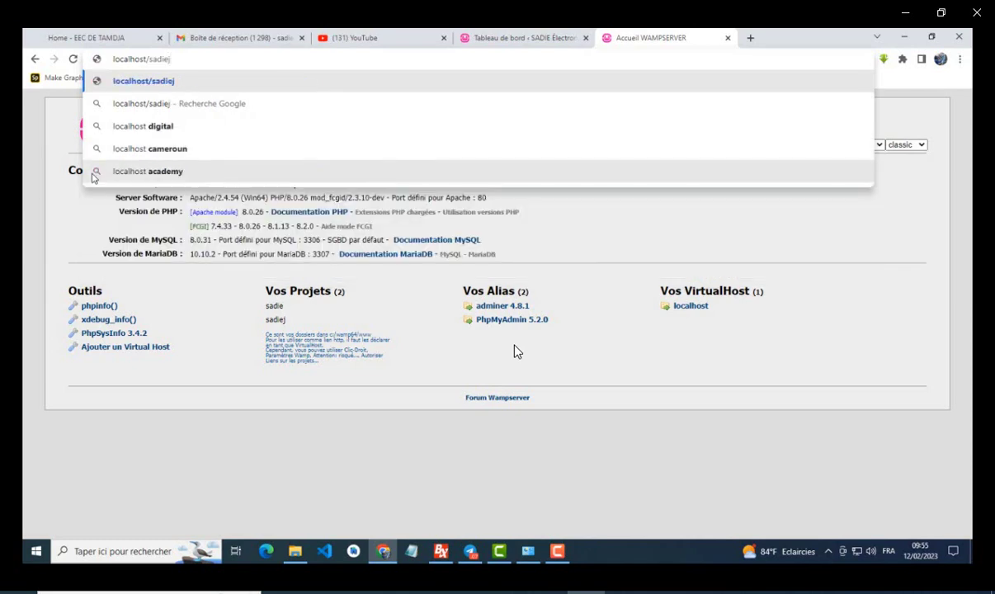
pyautogui.press('Return')
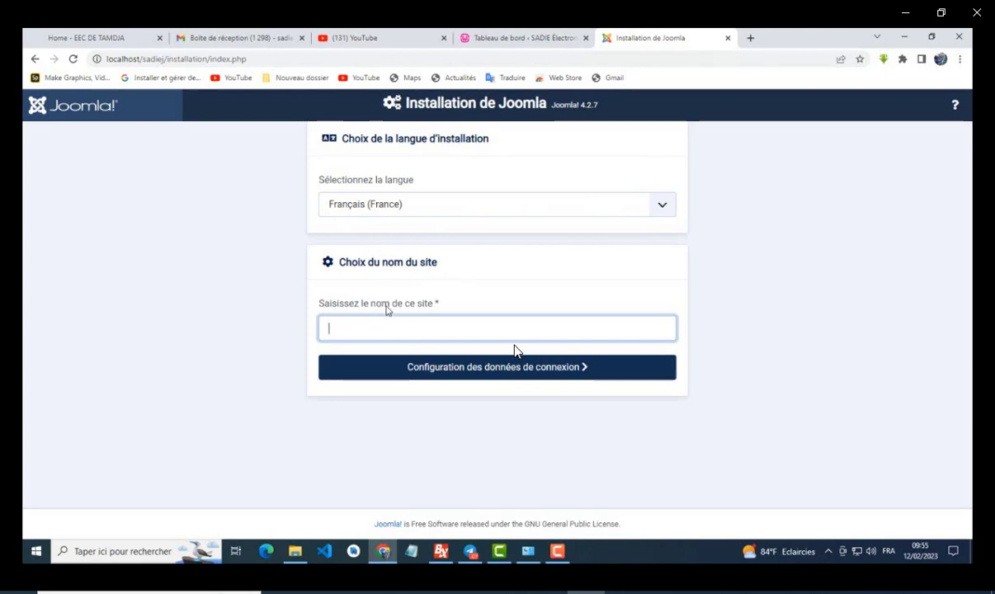
# Step: Name the site 'SADIE Électronique joomla' and continue to the login information step
pyautogui.click(432, 326)
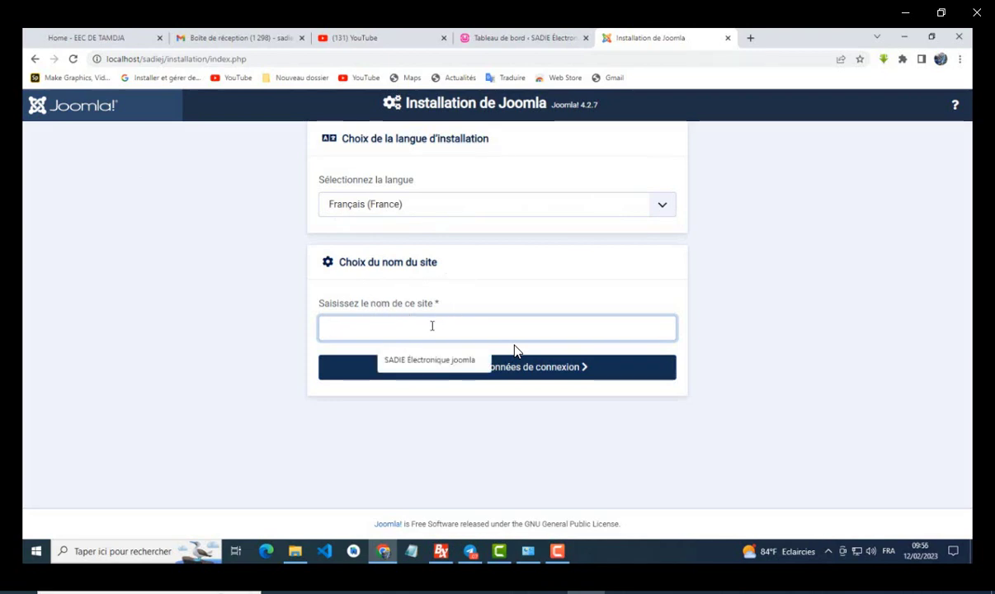
pyautogui.click(388, 354)
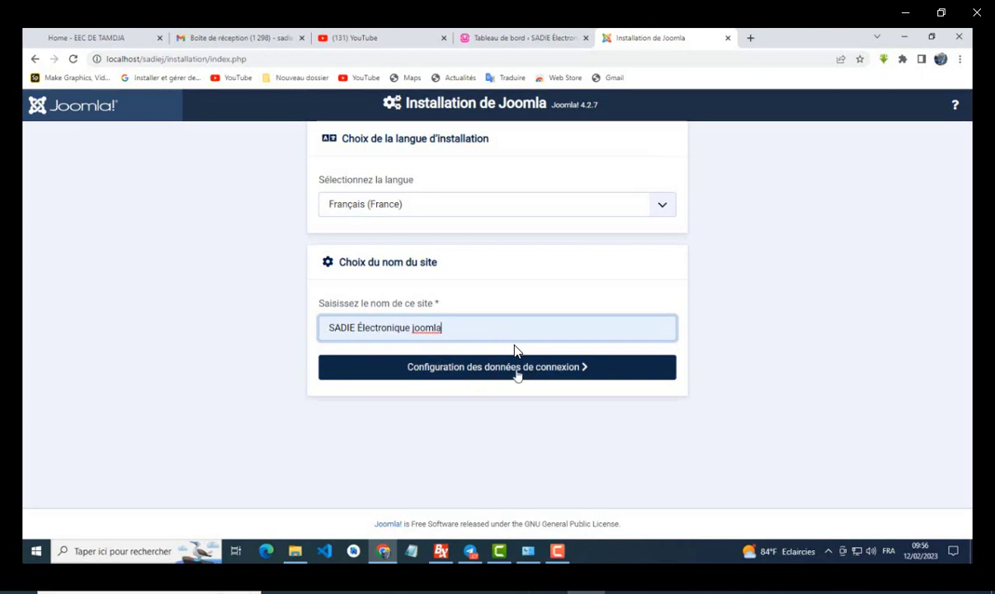
pyautogui.click(517, 373)
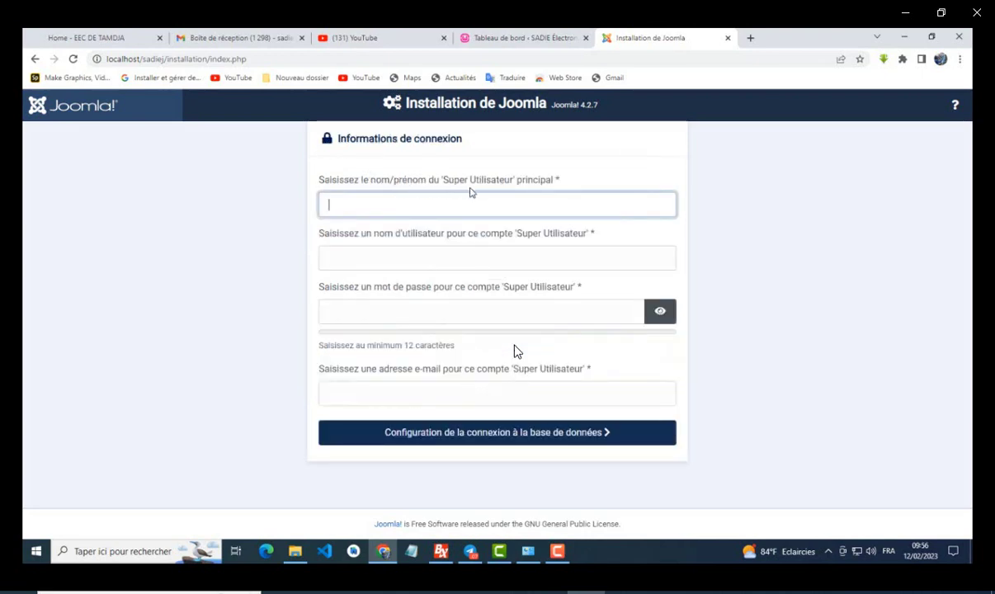
# Step: Fill in the super user's full name and a username with the e-mail domain trimmed off
pyautogui.click(437, 205)
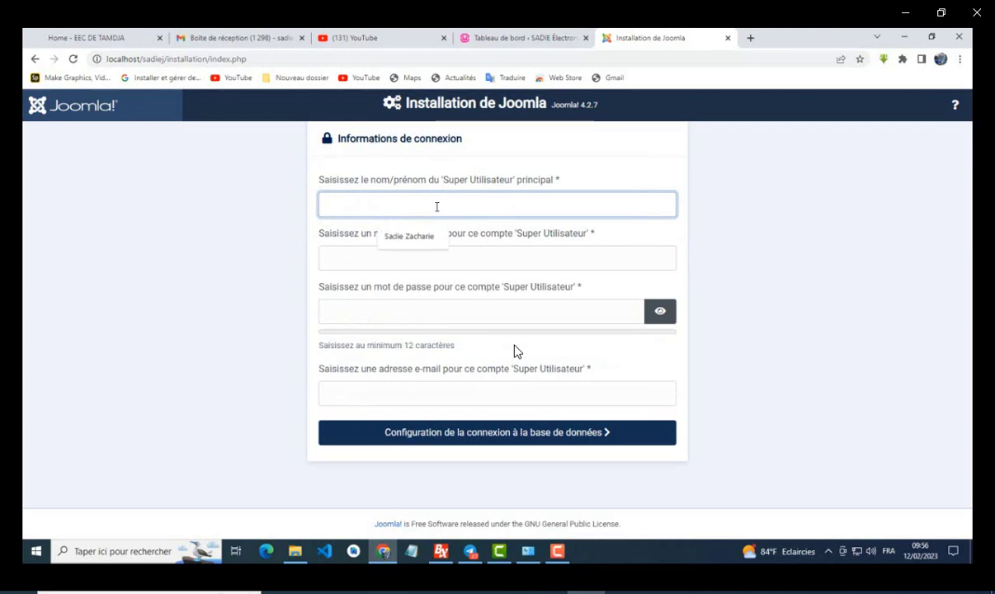
pyautogui.click(400, 238)
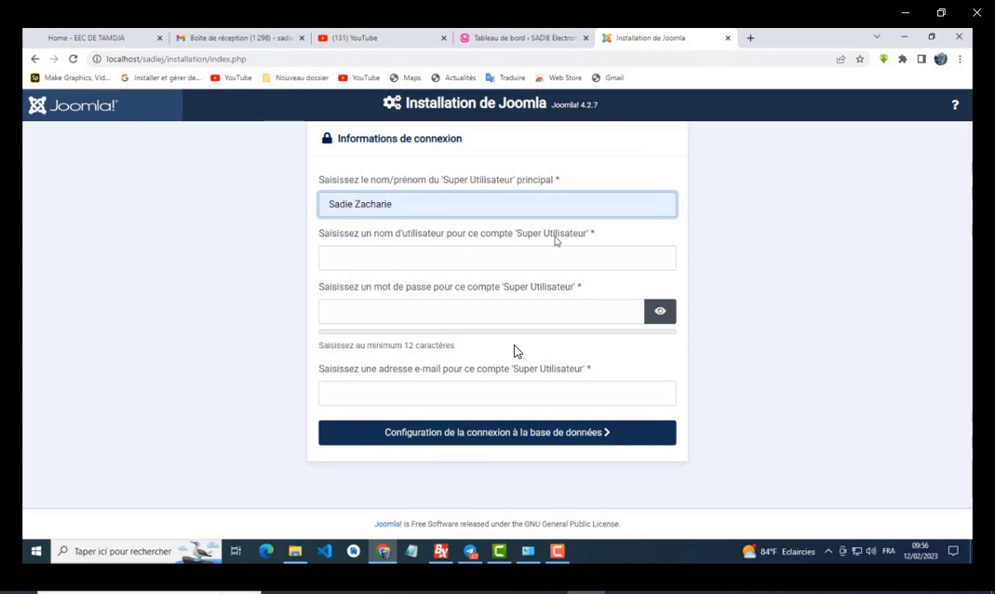
pyautogui.click(464, 256)
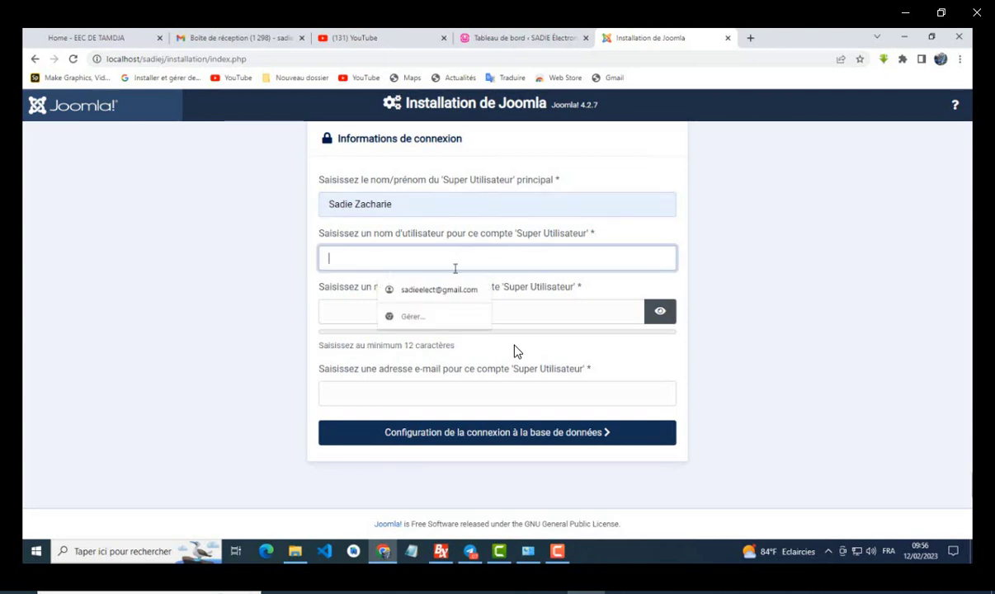
pyautogui.click(444, 295)
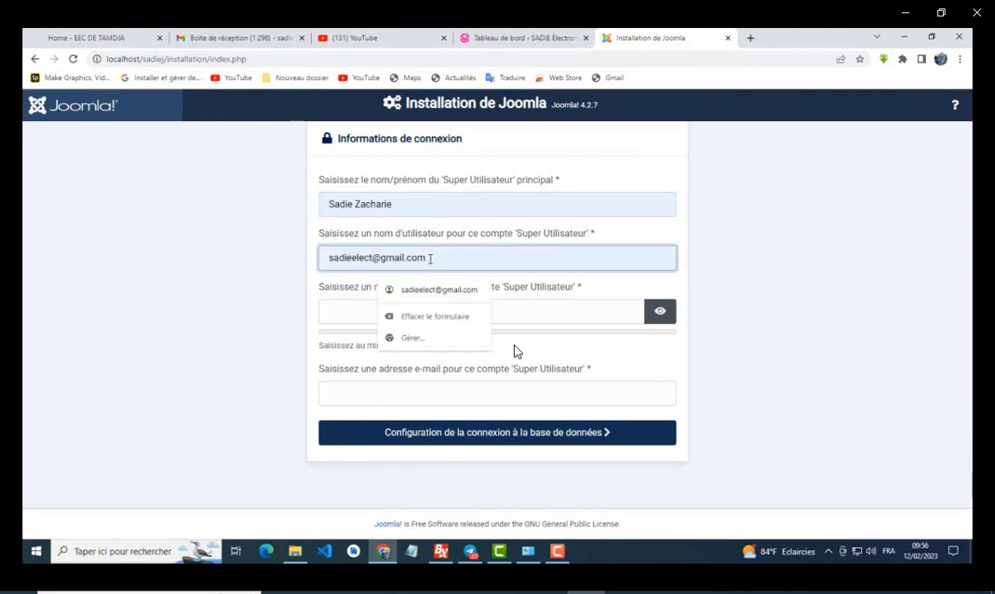
pyautogui.hotkey('shift', 'Left')
pyautogui.hotkey('shift', 'Left')
pyautogui.hotkey('shift', 'Left')
pyautogui.hotkey('shift', 'Left')
pyautogui.hotkey('shift', 'Left')
pyautogui.hotkey('shift', 'Left')
pyautogui.hotkey('shift', 'Left')
pyautogui.hotkey('shift', 'Left')
pyautogui.hotkey('shift', 'Left')
pyautogui.hotkey('shift', 'Left')
pyautogui.press('BackSpace')
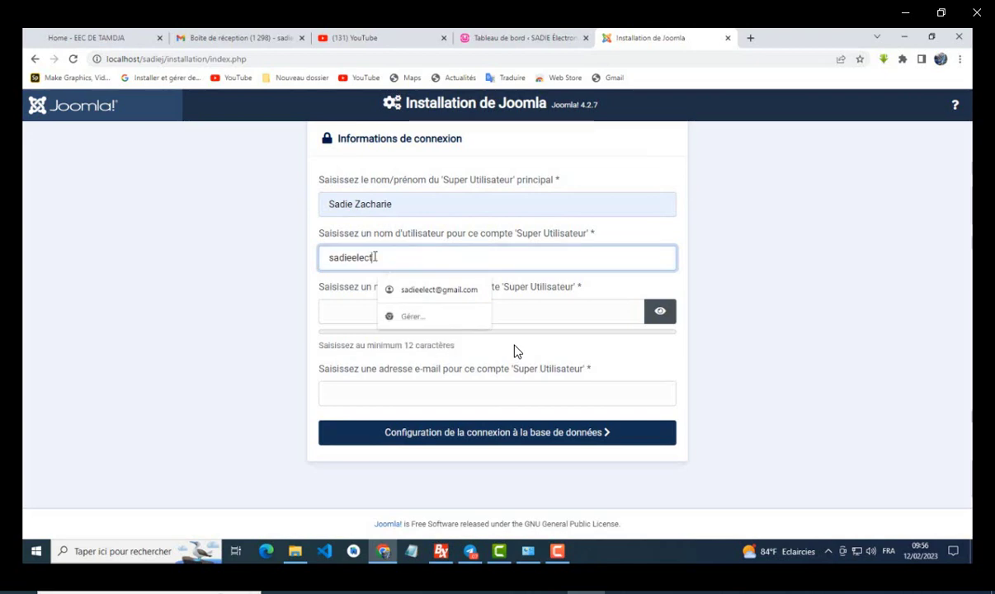
pyautogui.click(327, 310)
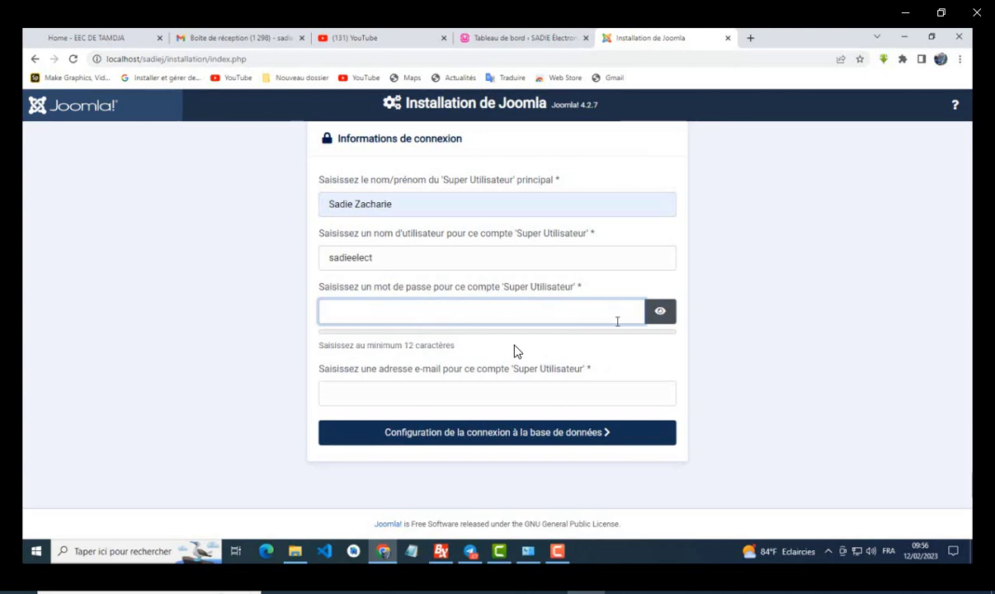
# Step: Type the super user's password and fill in the e-mail from the saved suggestion
pyautogui.write('s')
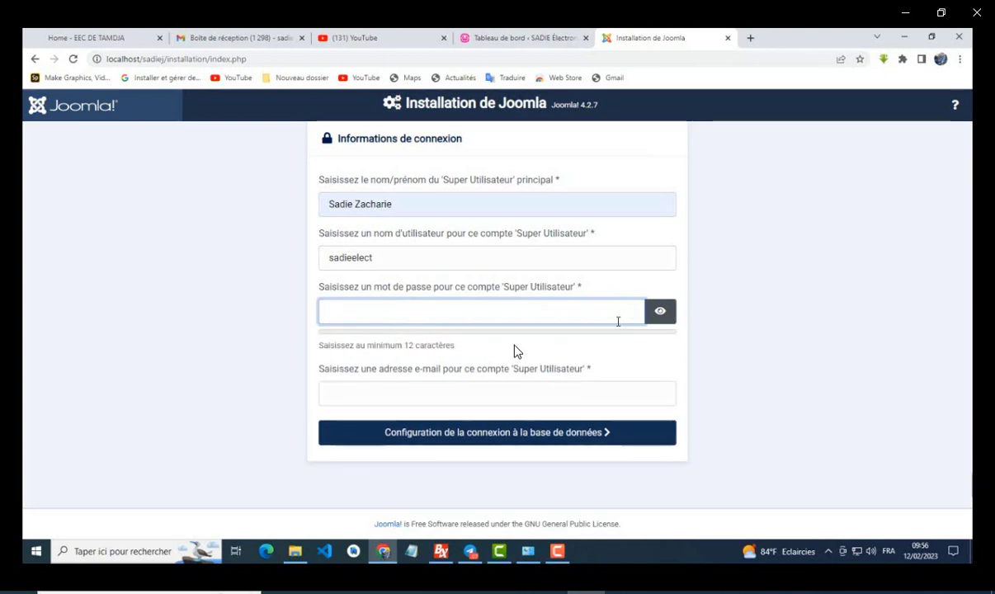
pyautogui.write('****')
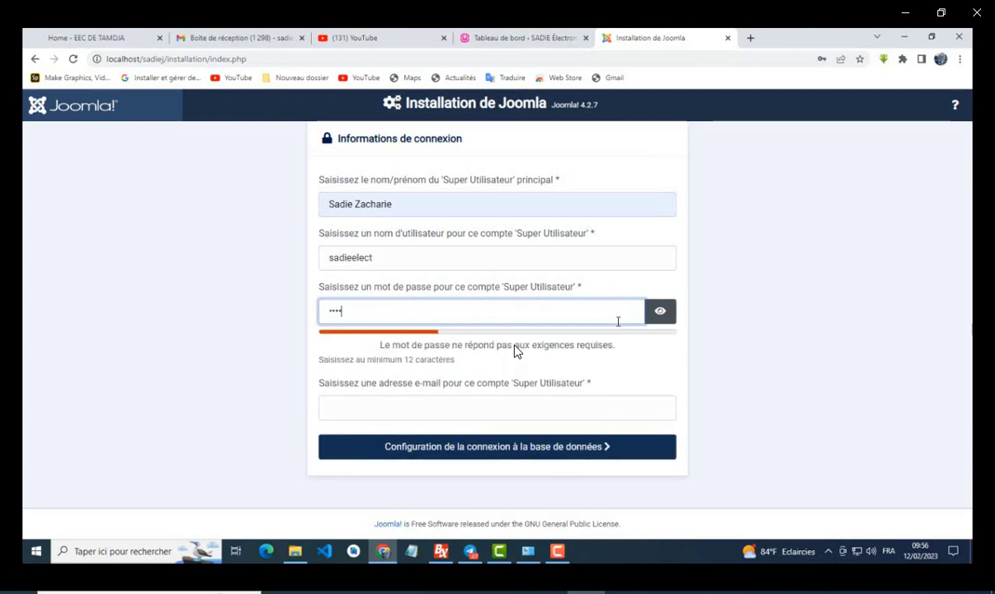
pyautogui.write('*')
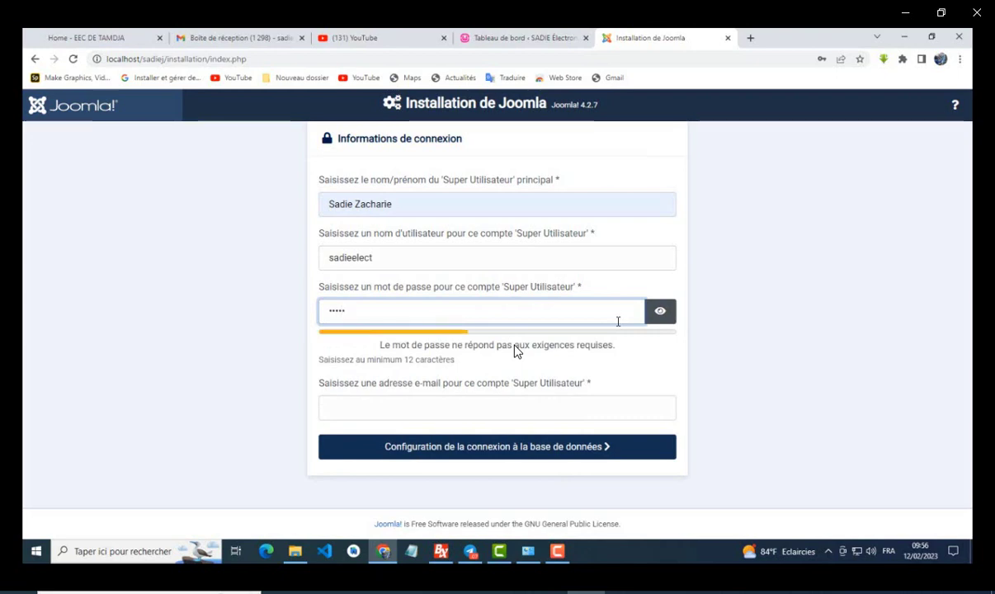
pyautogui.write('****')
pyautogui.click(452, 408)
pyautogui.click(442, 440)
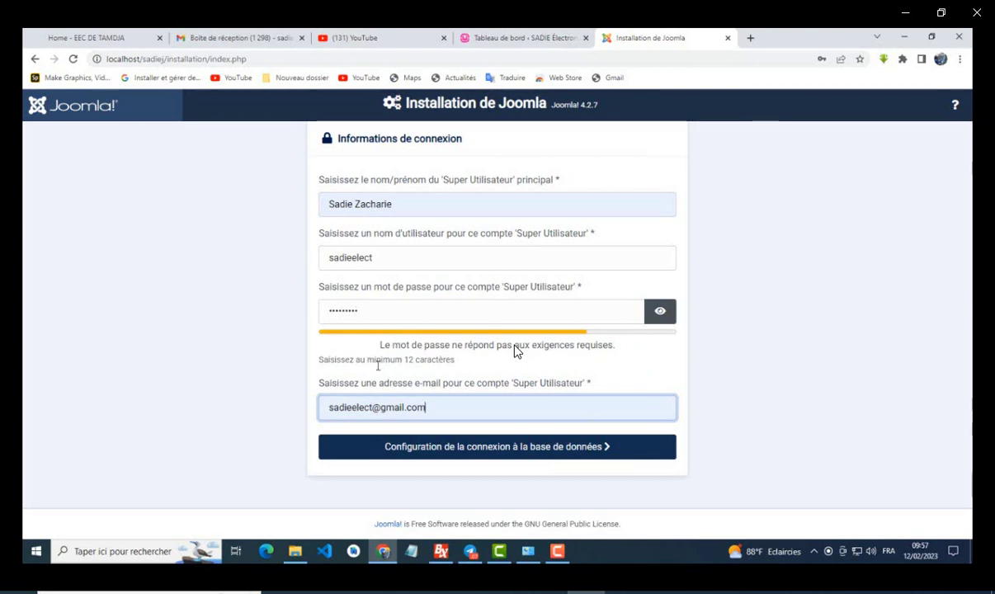
# Step: Lengthen the password until it is accepted and continue to database configuration
pyautogui.click(341, 310)
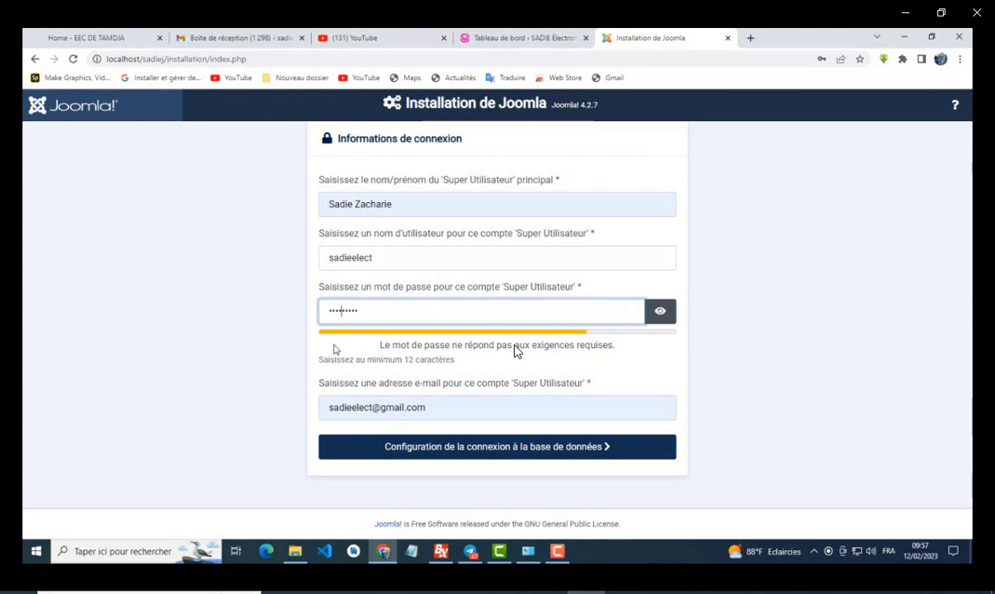
pyautogui.write('aa')
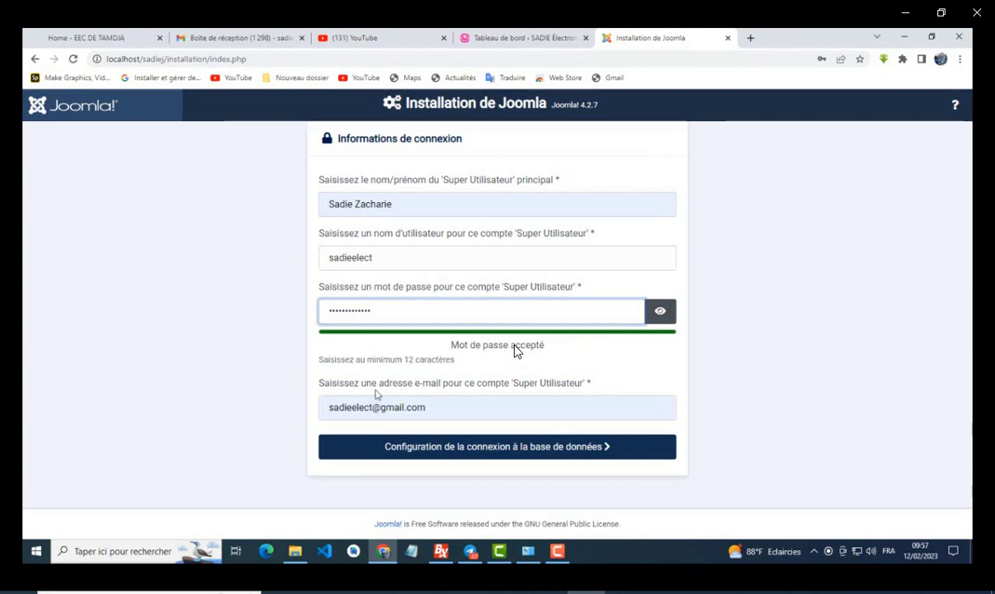
pyautogui.click(432, 449)
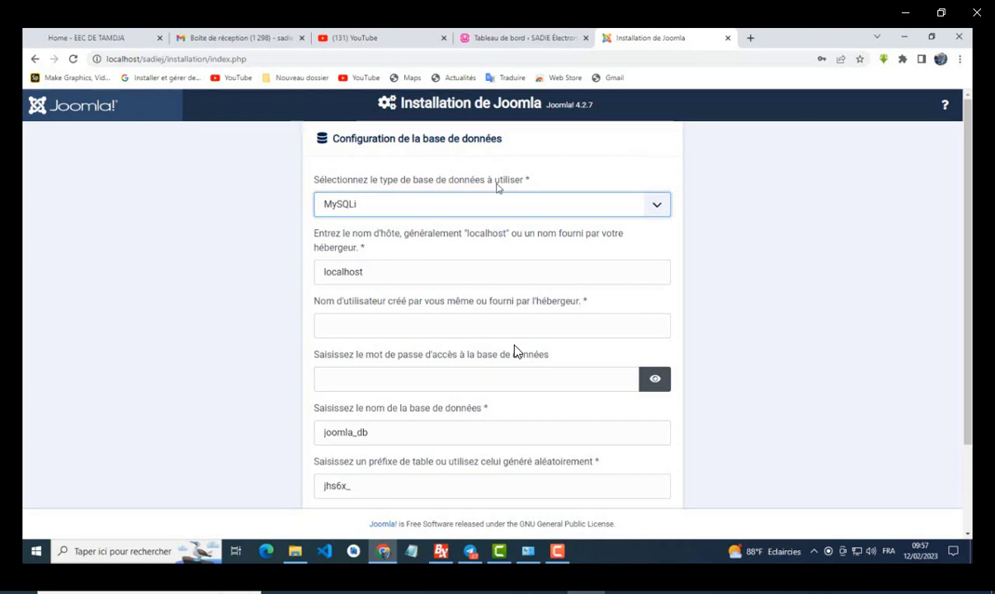
# Step: Keep MySQLi as the database type, enter root as the database user, and start the installation
pyautogui.click(657, 205)
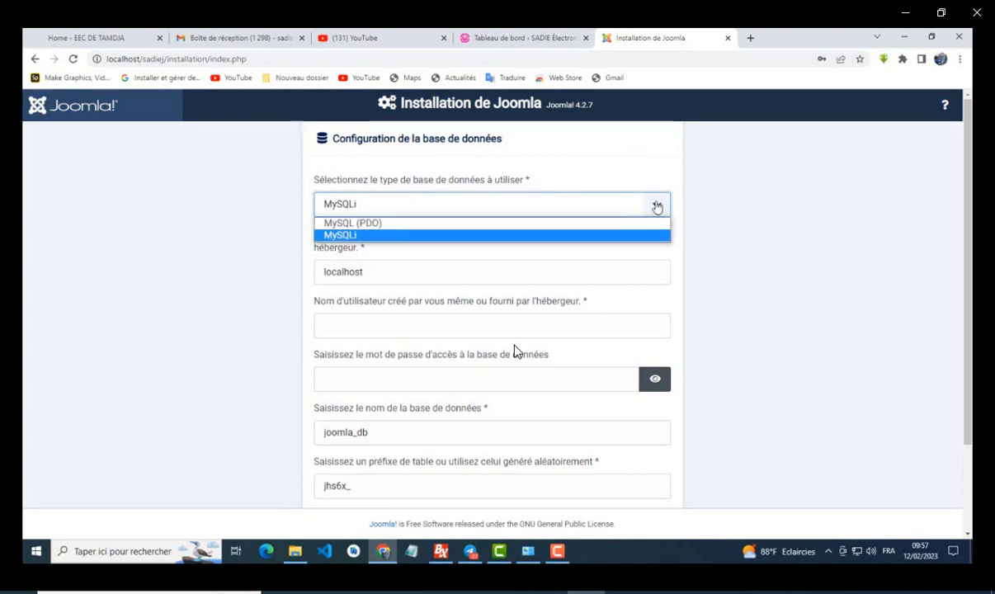
pyautogui.click(661, 208)
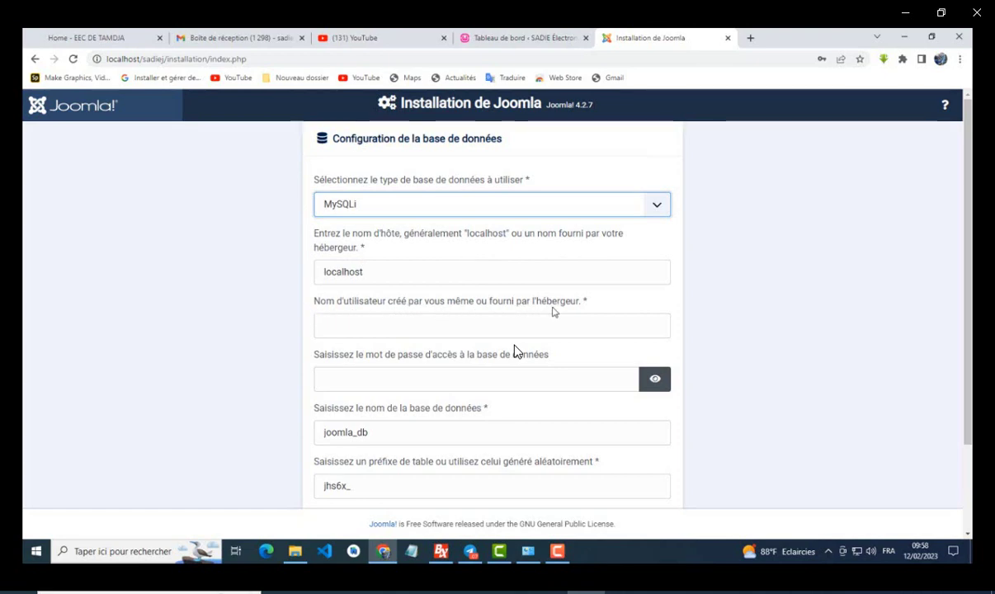
pyautogui.click(460, 331)
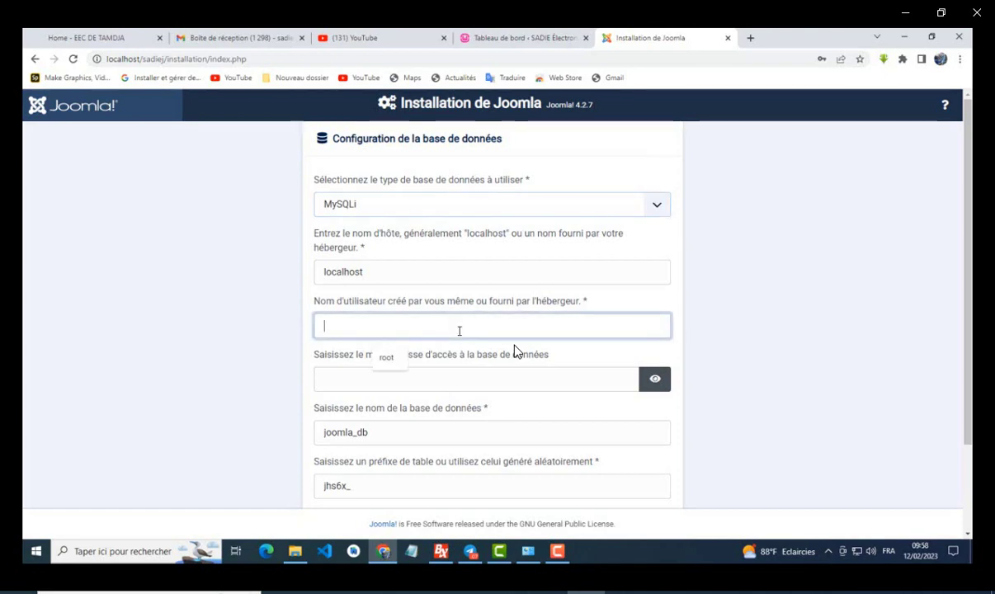
pyautogui.write('root')
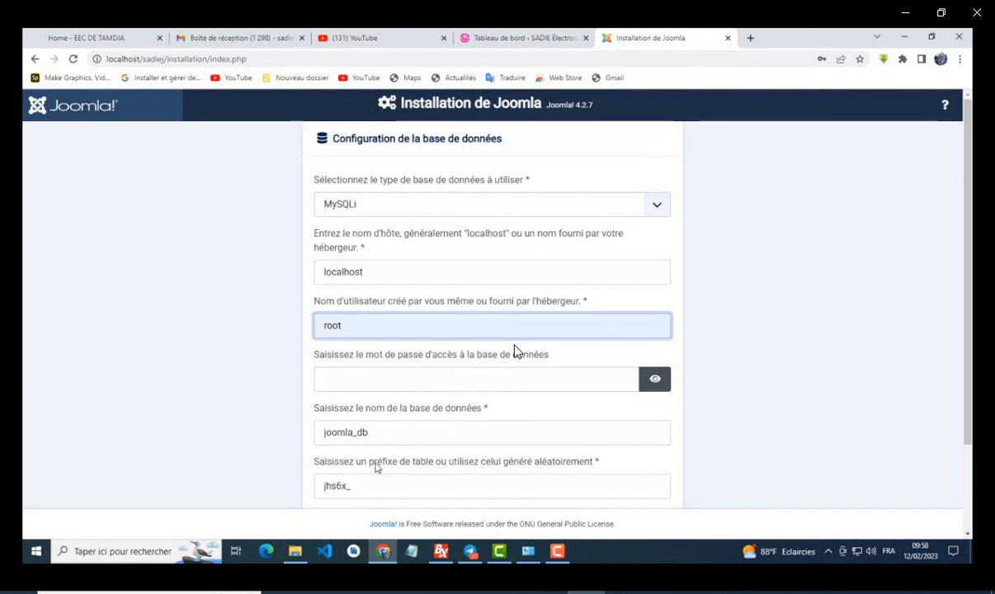
pyautogui.scroll(-2, 383, 467)
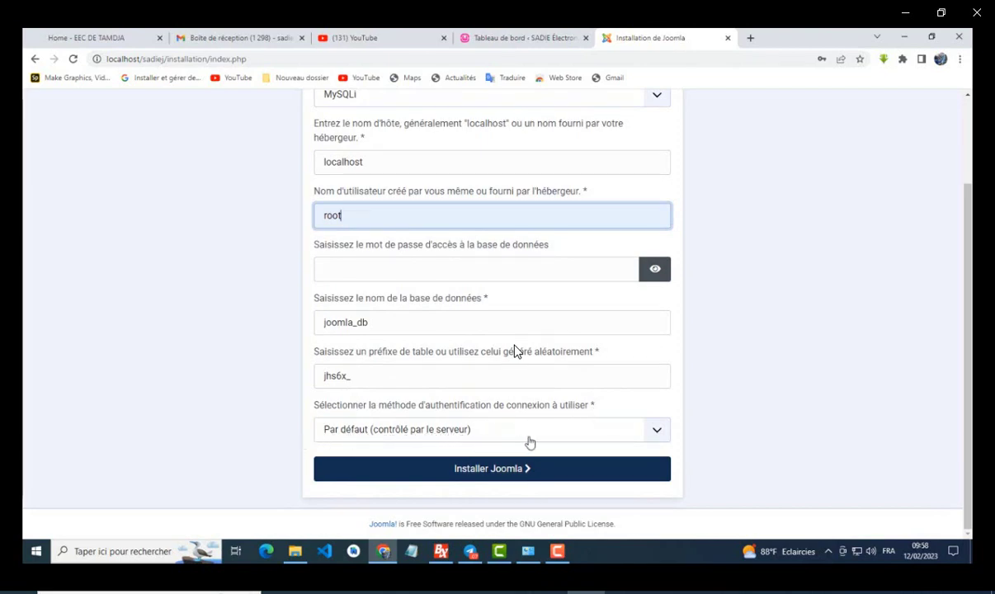
pyautogui.click(496, 469)
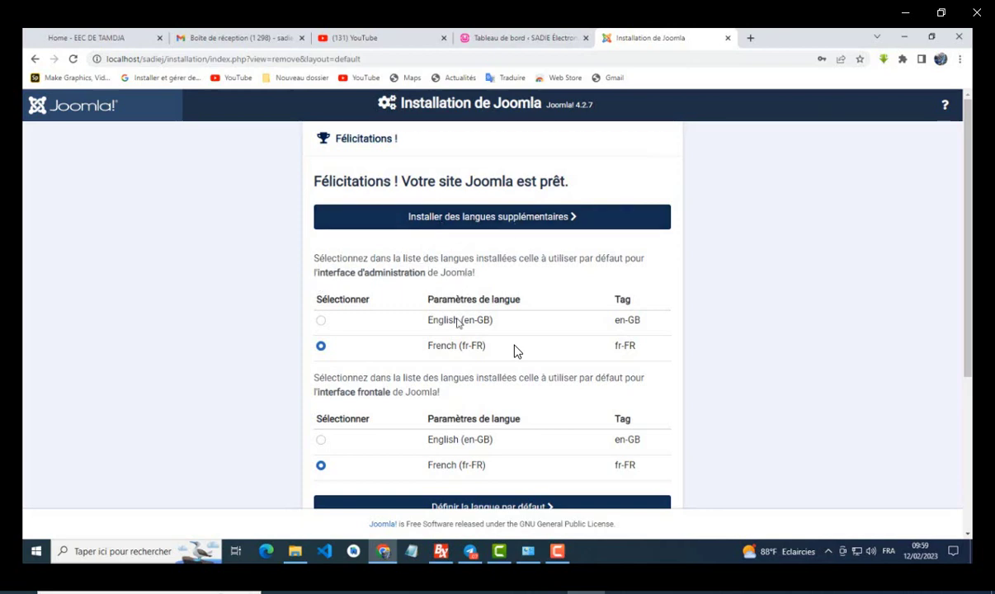
# Step: Scroll down the Félicitations page and follow 'Accéder à l'administration' to the admin login
pyautogui.scroll(-3, 428, 405)
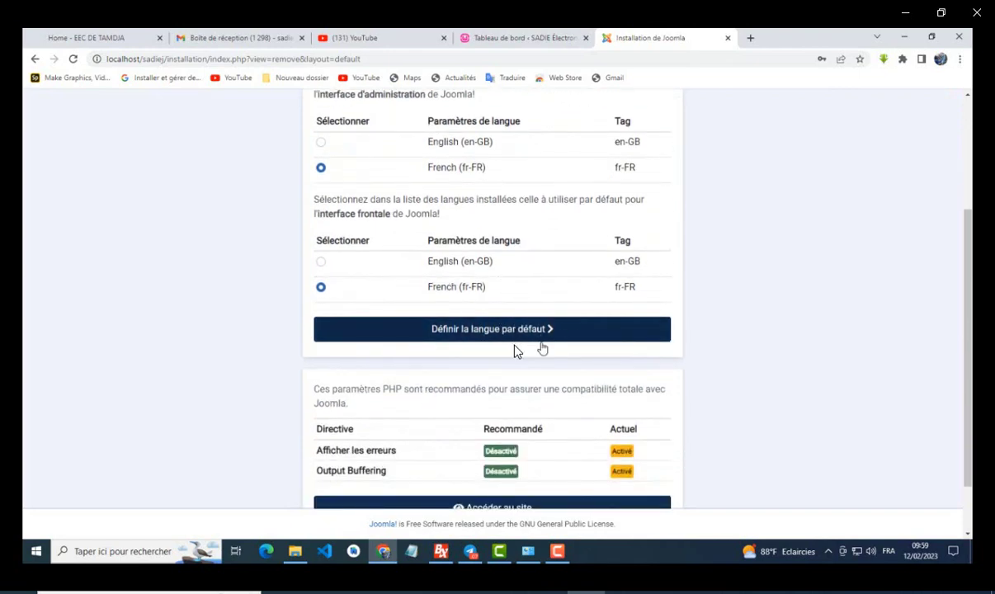
pyautogui.scroll(-2, 515, 351)
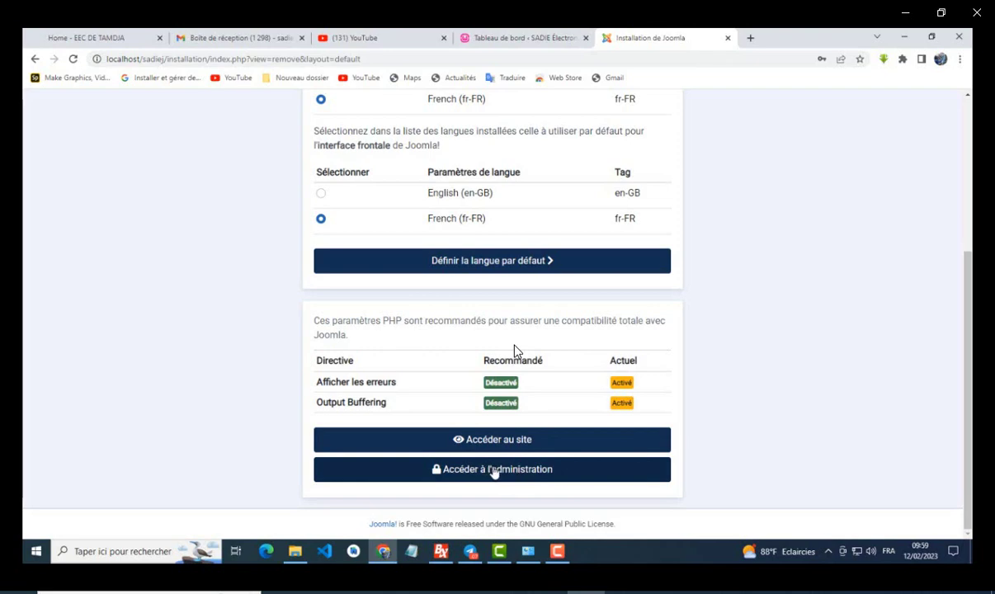
pyautogui.click(493, 470)
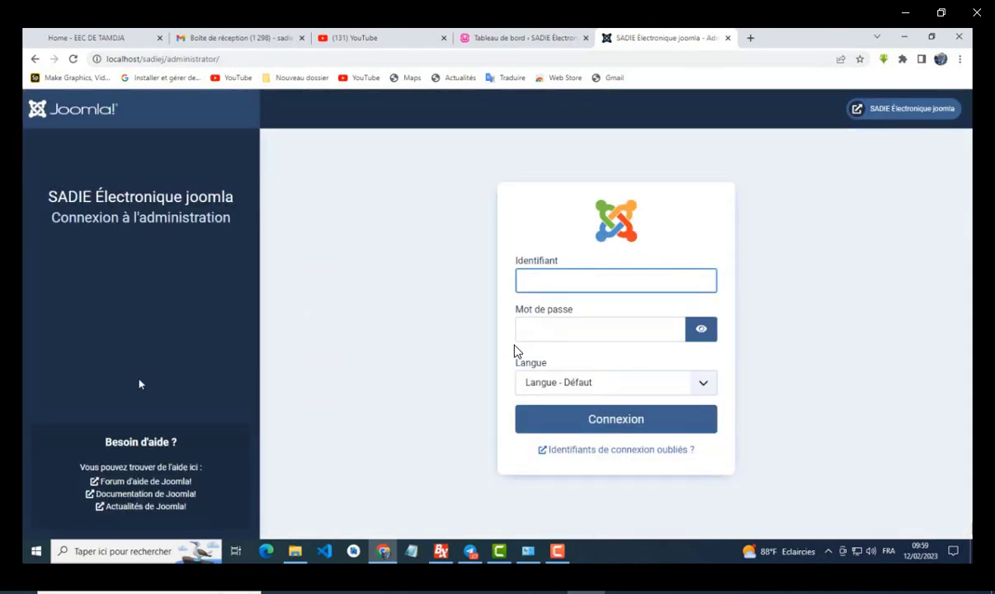
# Step: Log in with the super user's username and password, using Français (France) as the language
pyautogui.click(551, 278)
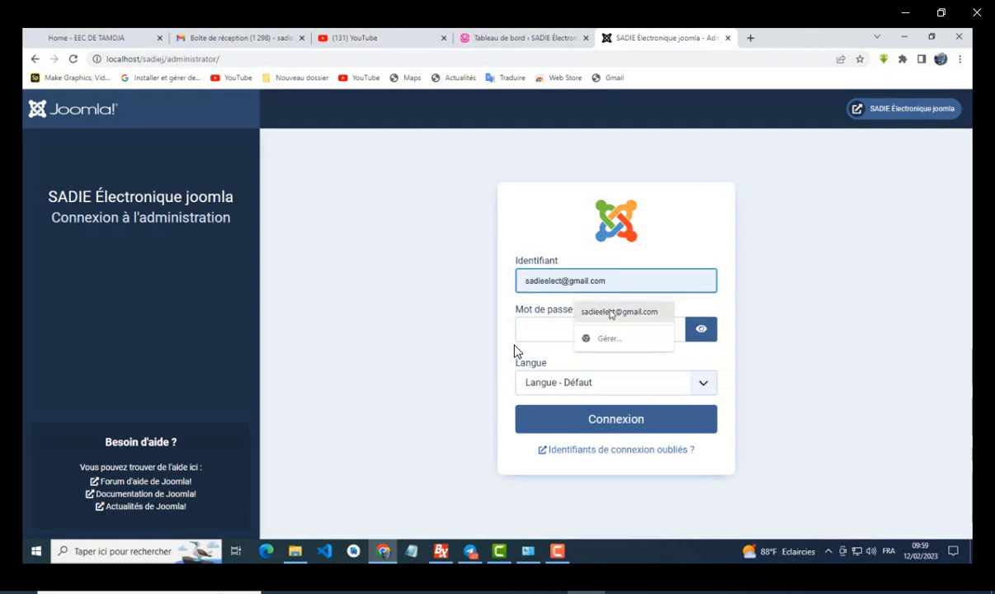
pyautogui.click(610, 311)
pyautogui.moveTo(569, 280); pyautogui.dragTo(707, 283)
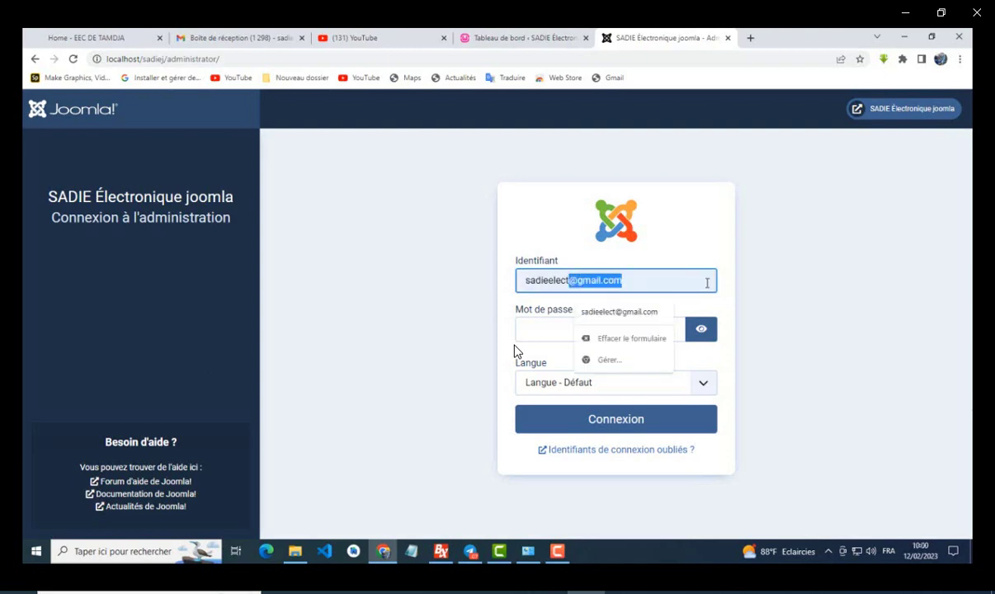
pyautogui.press('BackSpace')
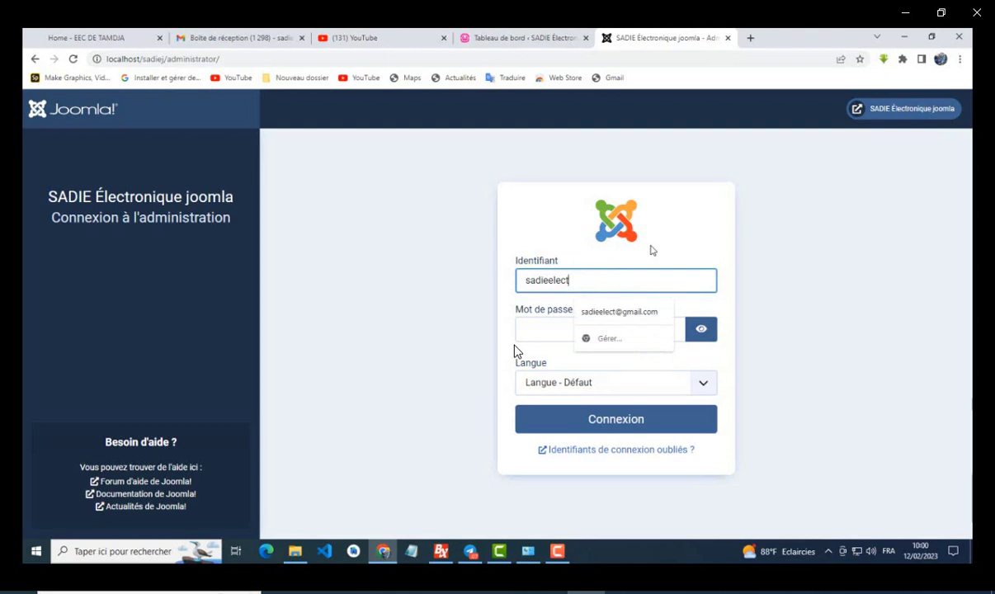
pyautogui.click(536, 326)
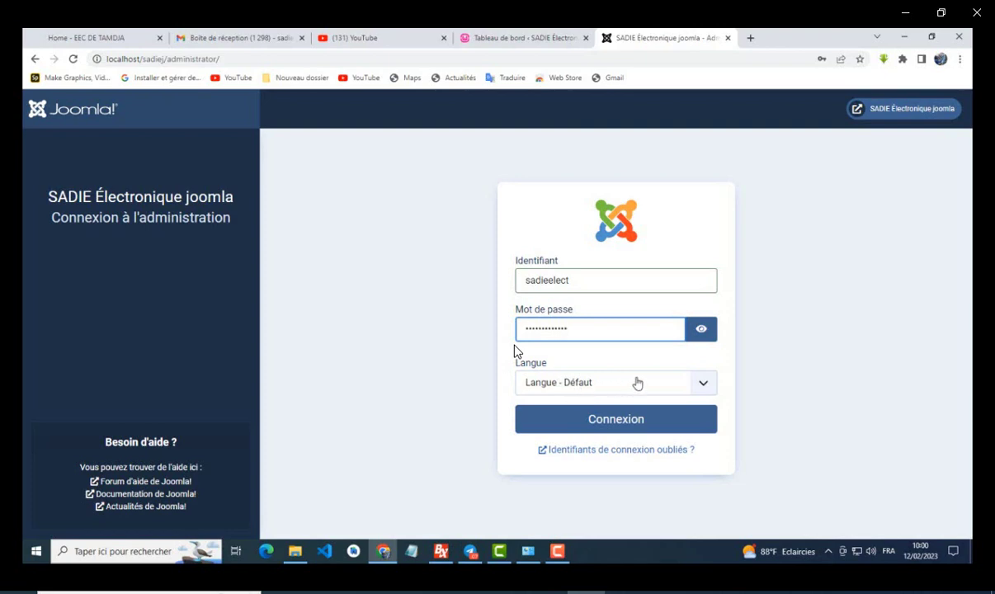
pyautogui.click(708, 385)
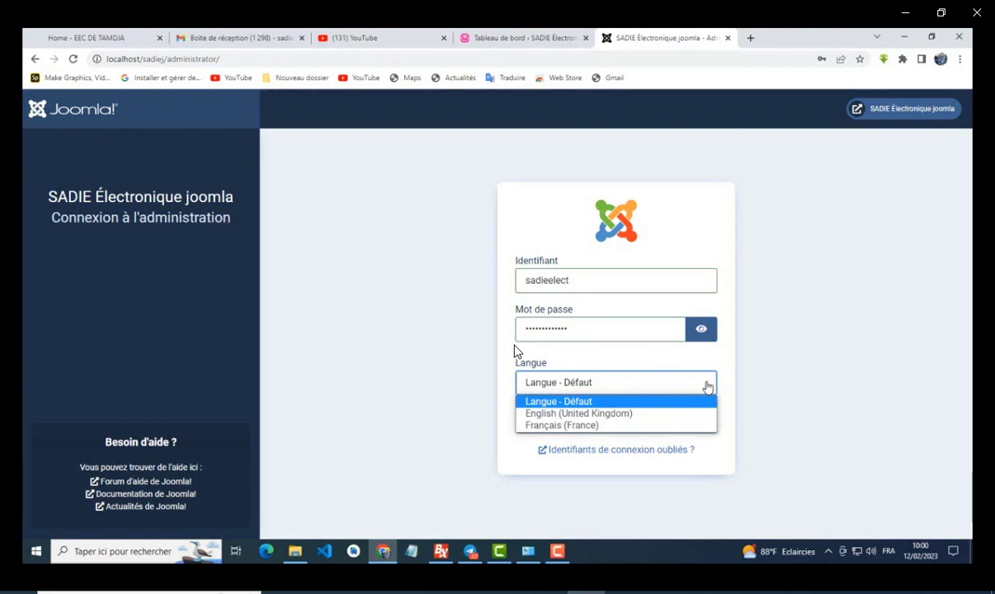
pyautogui.click(613, 425)
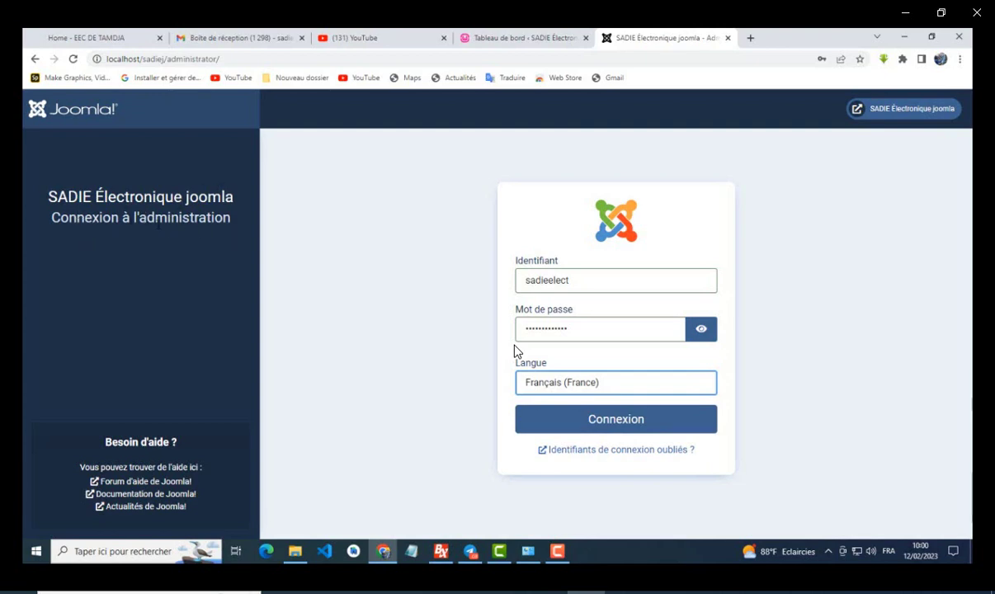
pyautogui.click(625, 420)
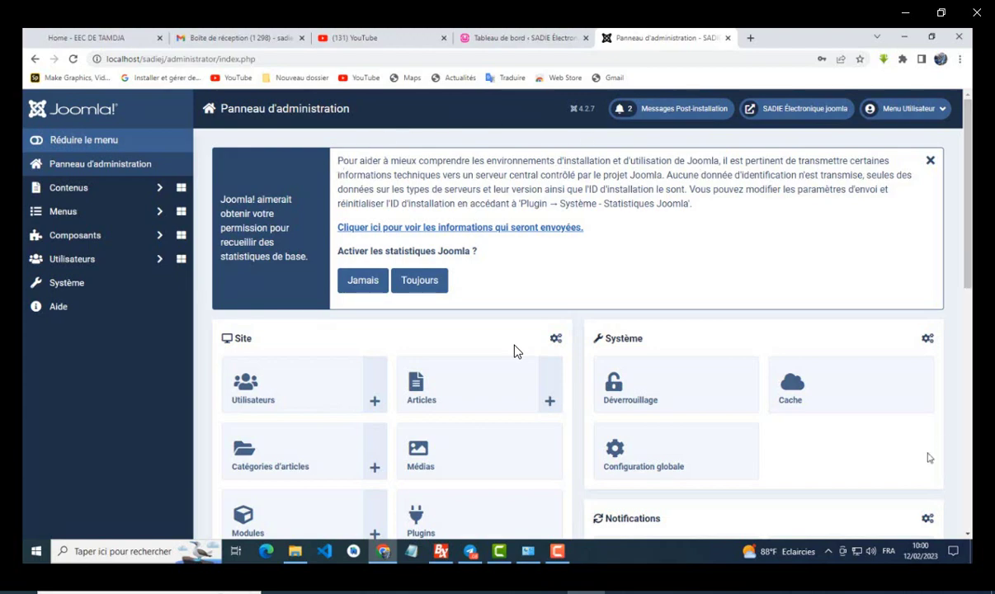
# Step: Open the 'SADIE Électronique joomla' front page in a new tab, then switch back to the Panneau d'administration tab
pyautogui.scroll(-3, 513, 350)
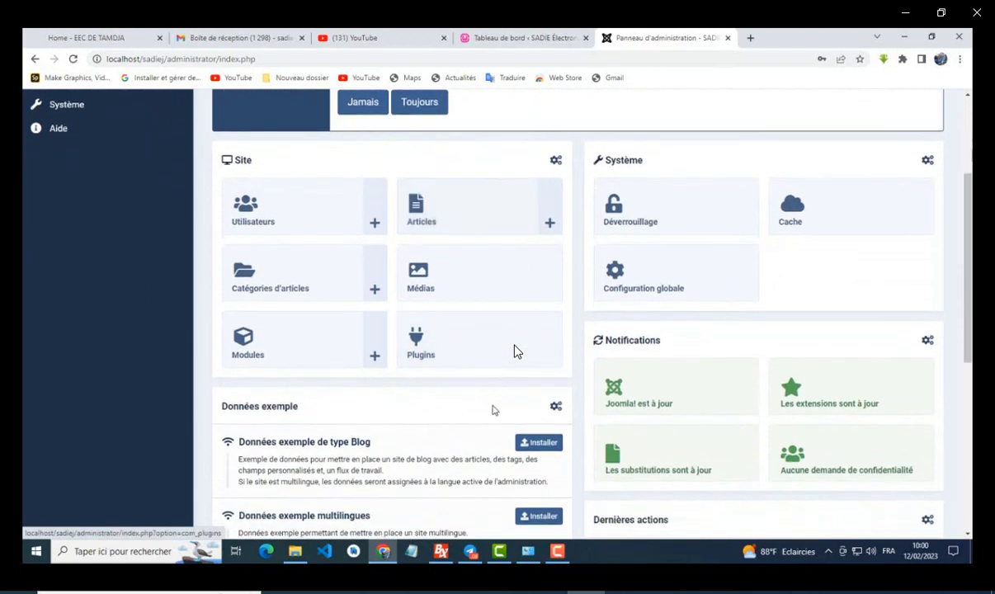
pyautogui.scroll(-5, 513, 351)
pyautogui.scroll(6, 513, 350)
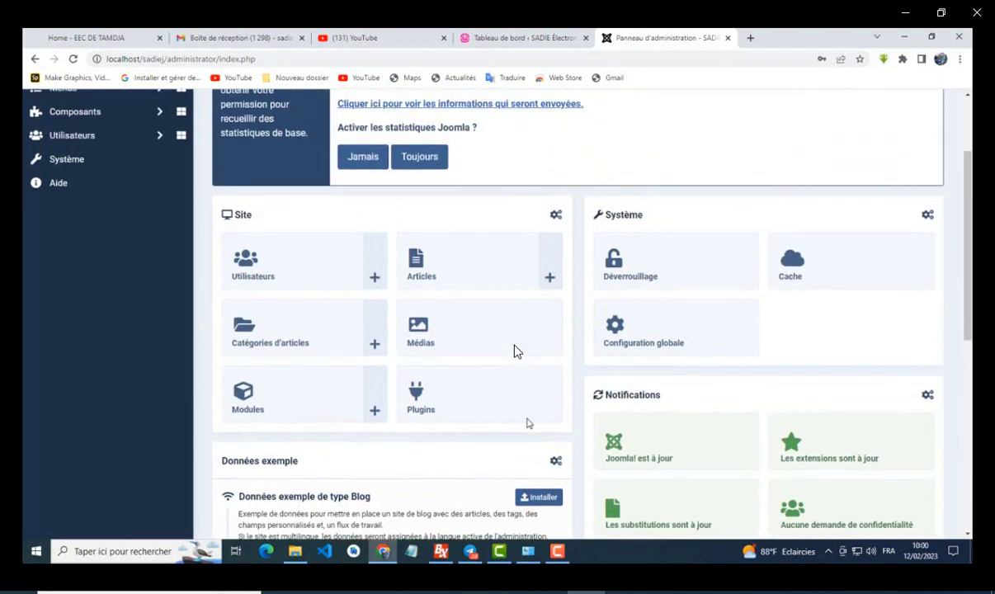
pyautogui.scroll(2, 528, 421)
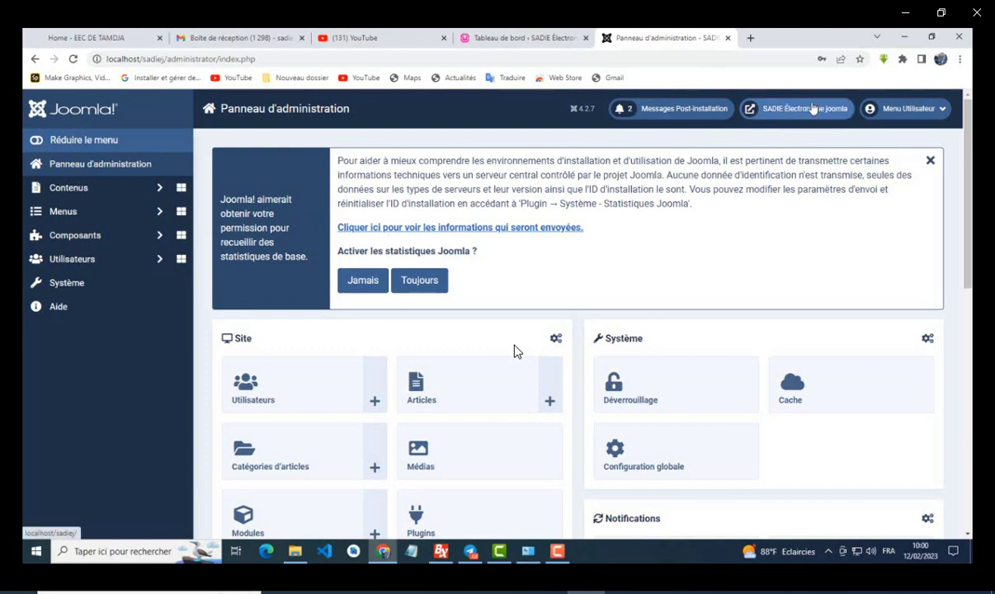
pyautogui.click(758, 108)
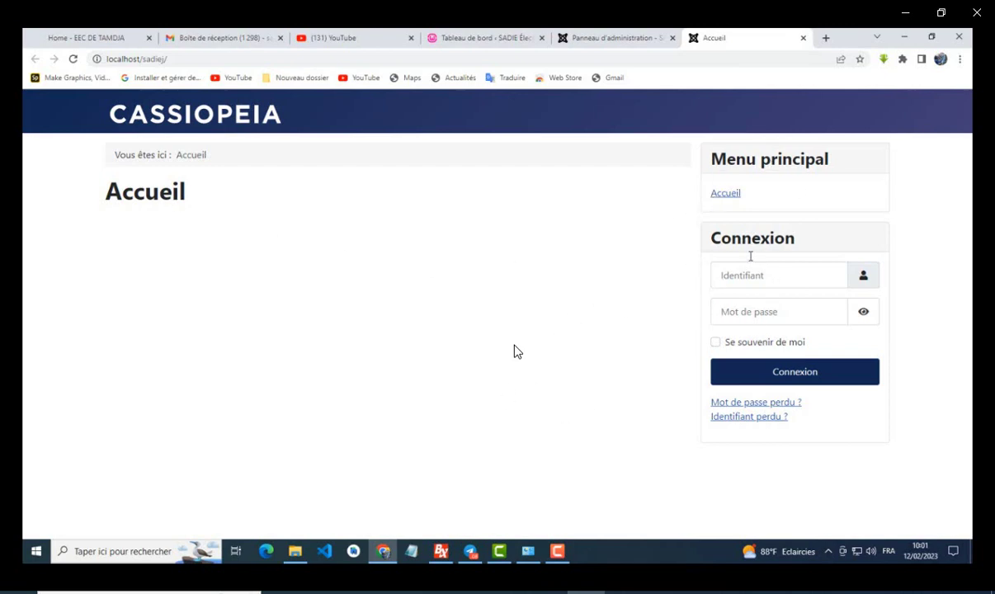
pyautogui.click(620, 38)
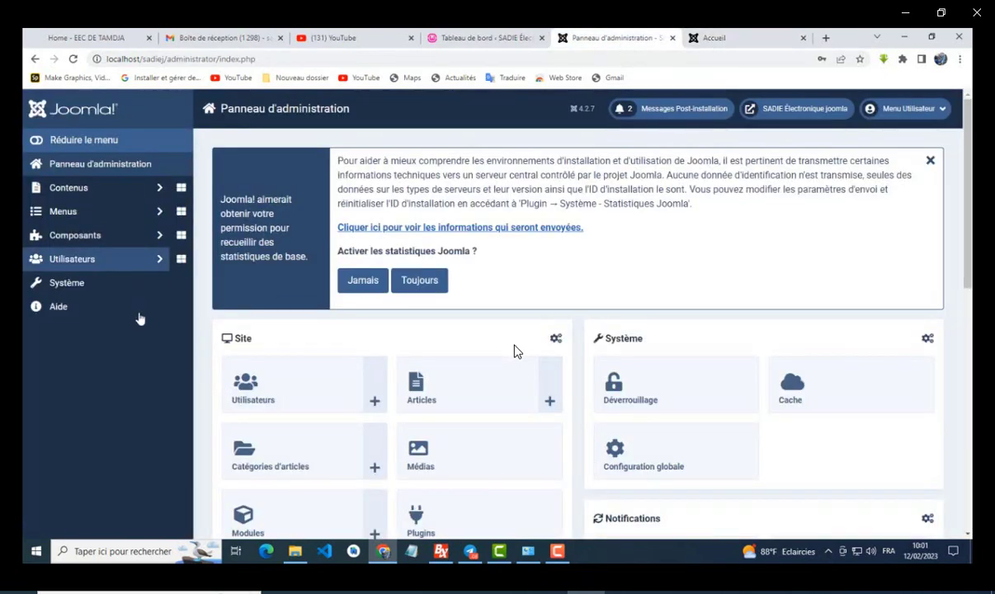